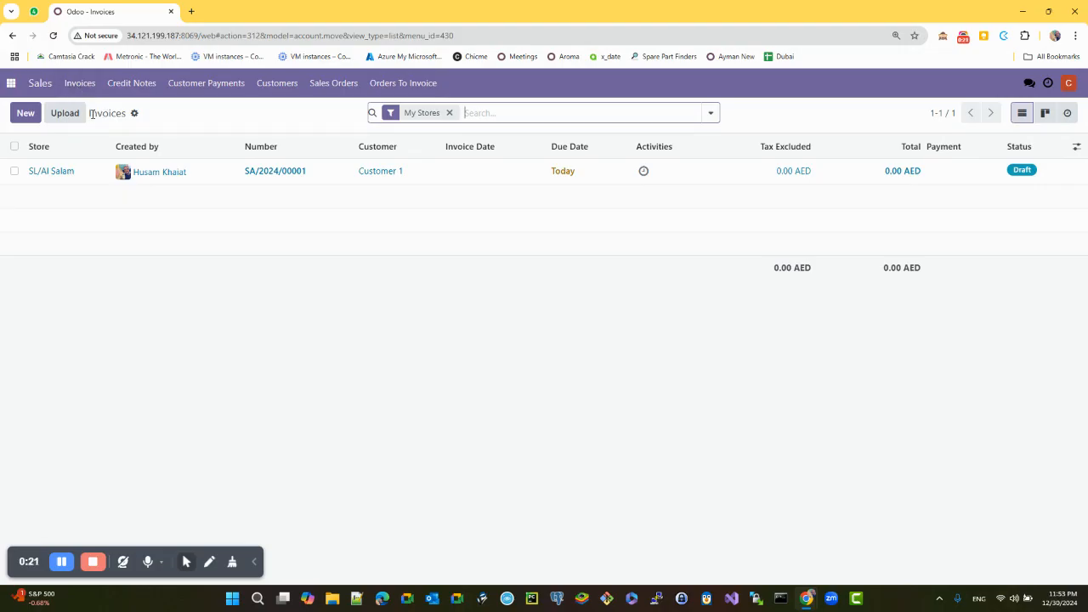
# Step: Create a new customer invoice from the Invoices list
pyautogui.moveTo(90, 113); pyautogui.dragTo(124, 115)
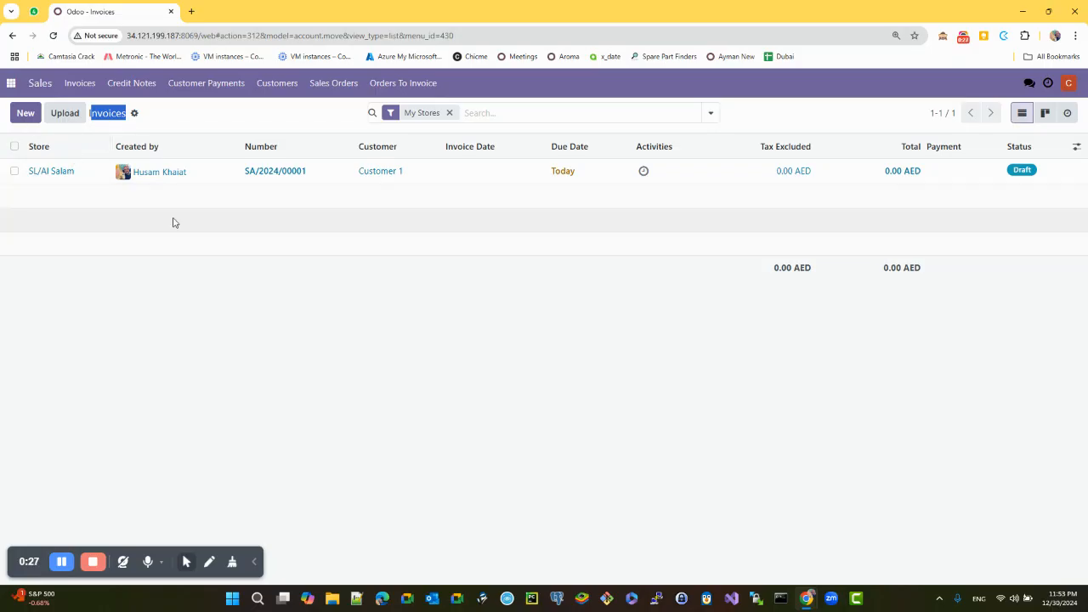
pyautogui.doubleClick(103, 113)
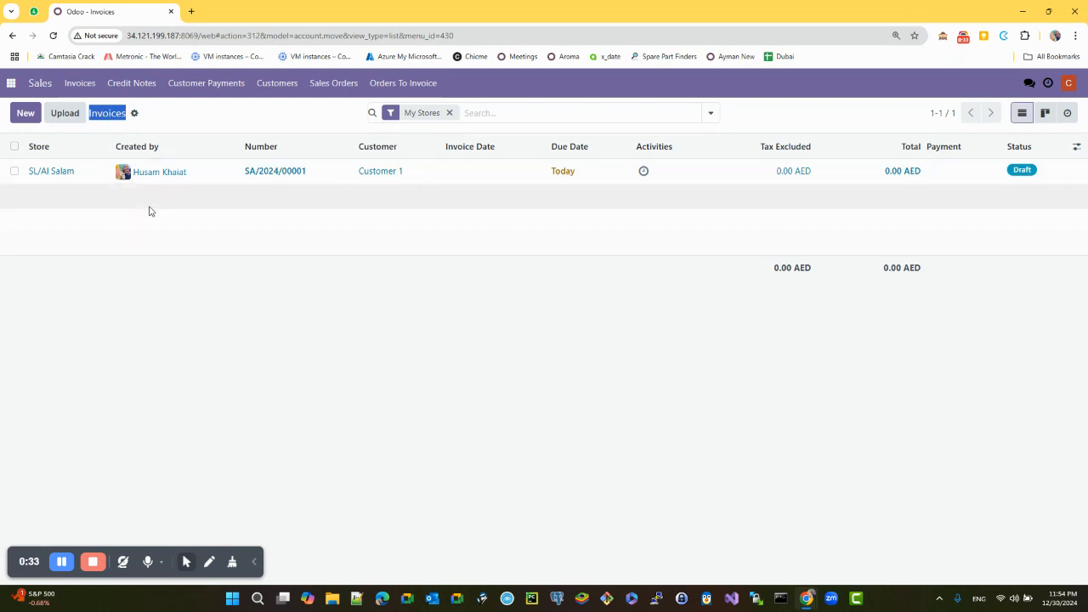
pyautogui.click(26, 115)
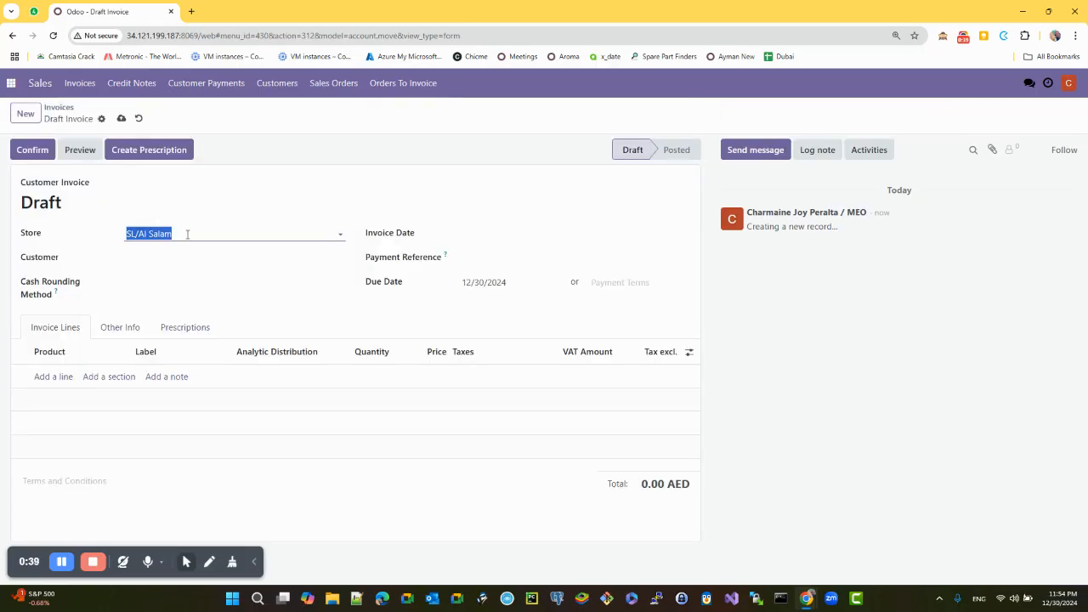
pyautogui.click(198, 394)
pyautogui.moveTo(73, 209); pyautogui.dragTo(22, 182)
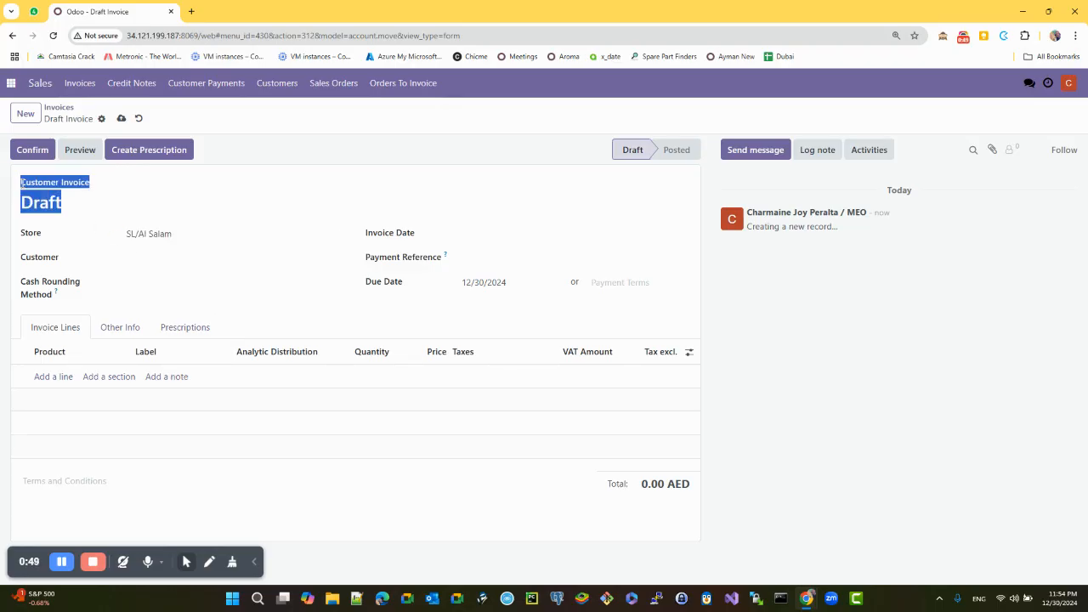
pyautogui.click(52, 195)
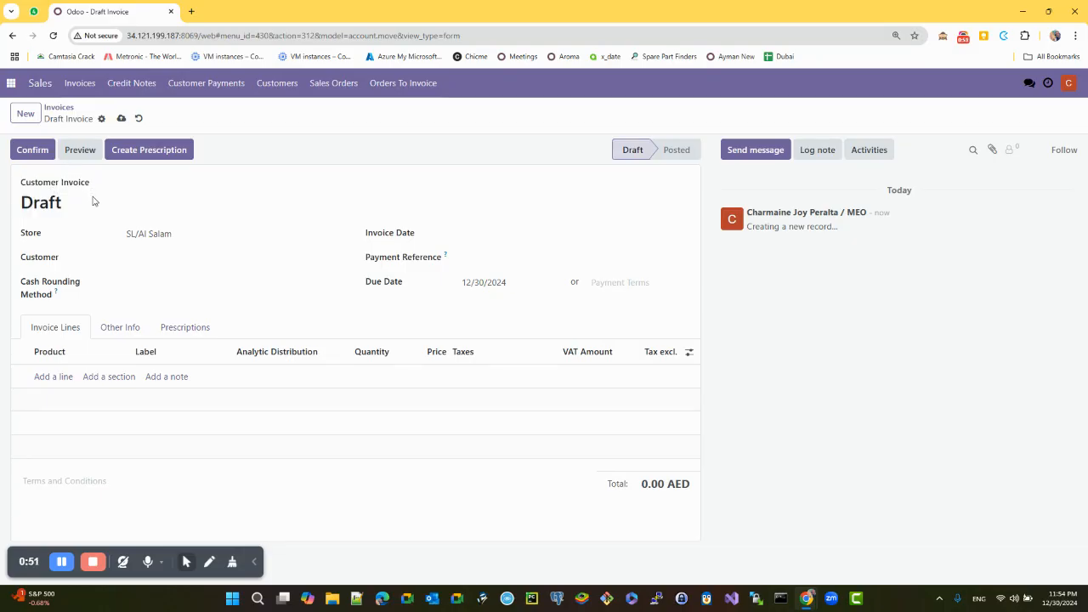
# Step: Review the stores available for the draft invoice, leaving SL/Al Salam selected
pyautogui.moveTo(17, 235); pyautogui.dragTo(42, 235)
pyautogui.click(1068, 88)
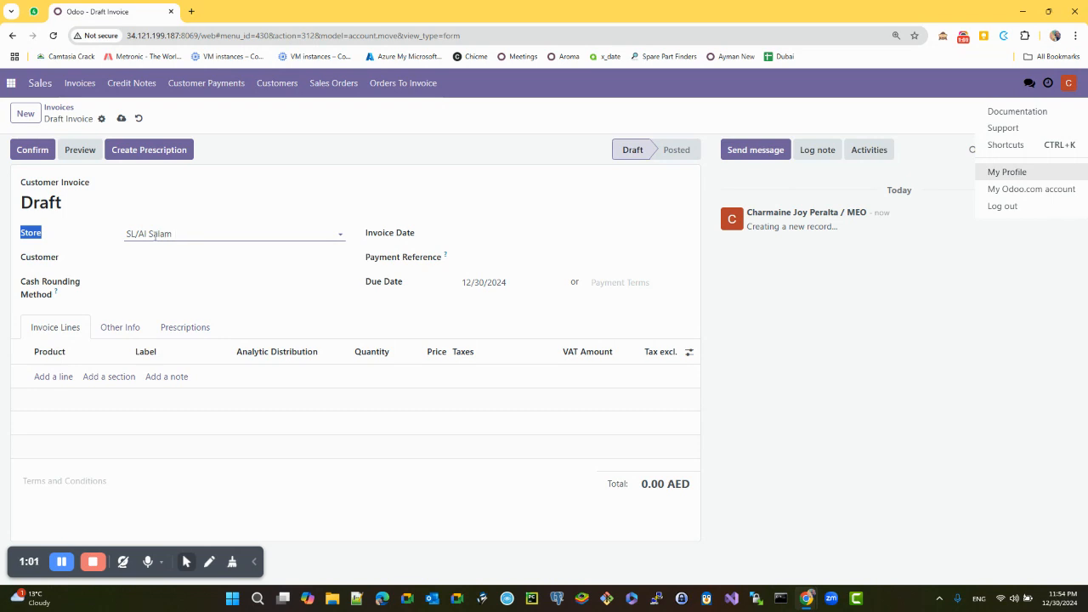
pyautogui.click(201, 234)
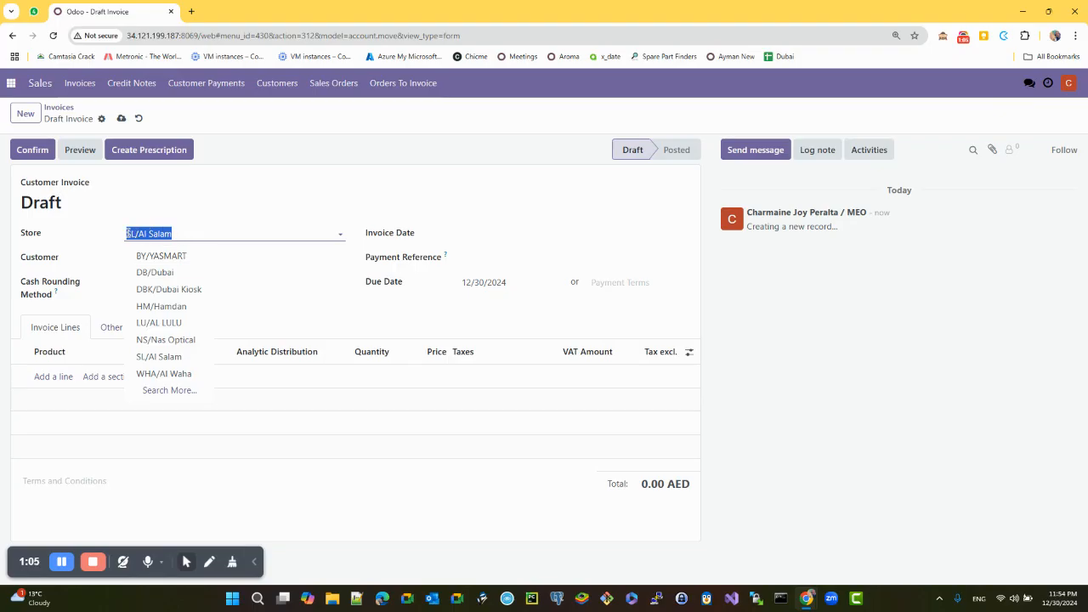
pyautogui.click(149, 240)
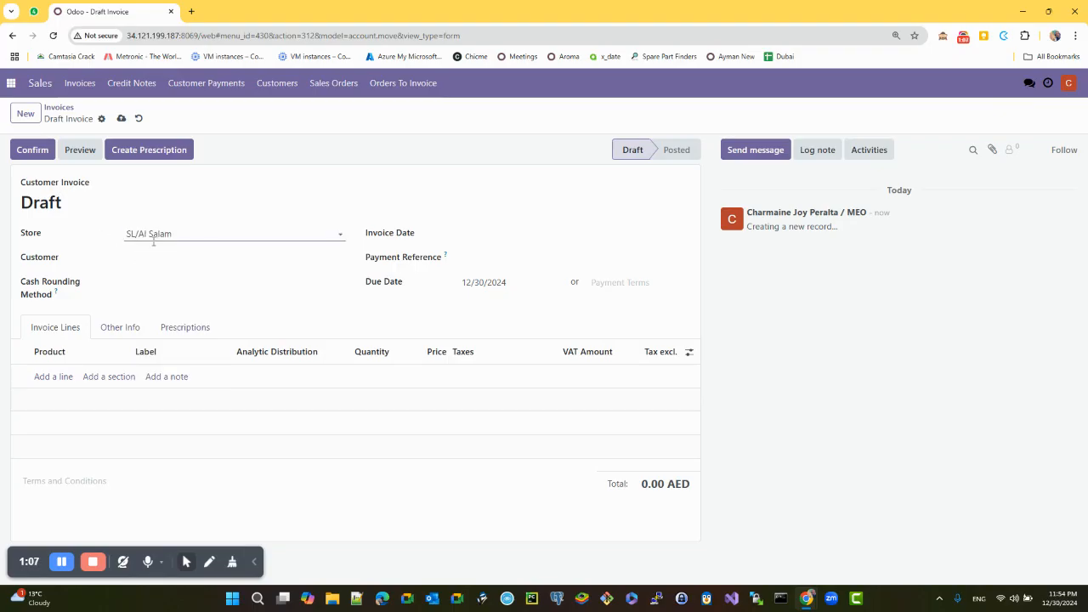
pyautogui.moveTo(58, 236); pyautogui.dragTo(21, 238)
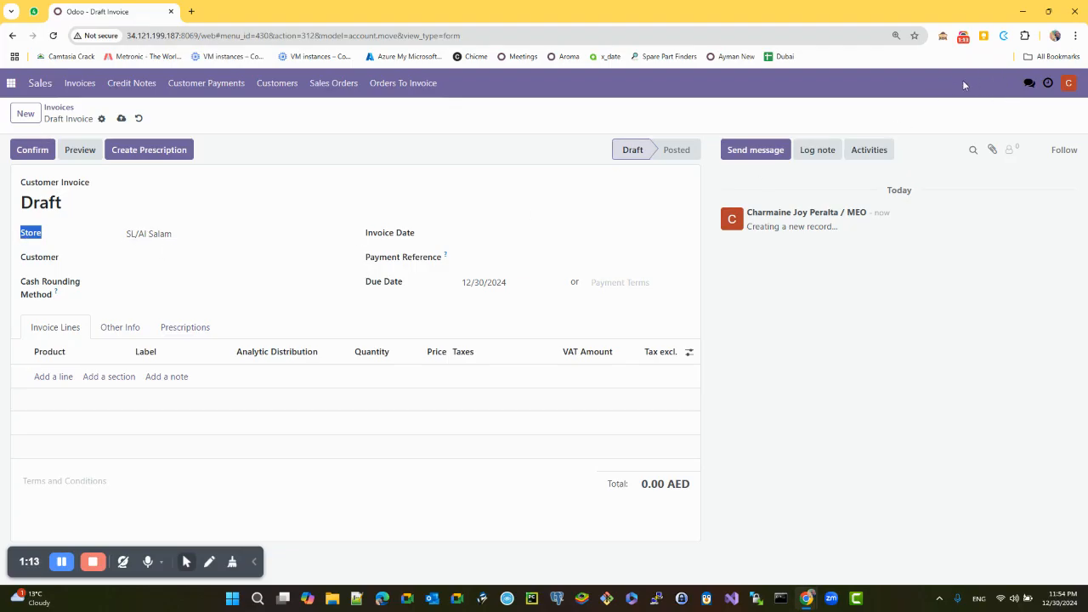
pyautogui.click(164, 234)
# Step: Start a new customer record named Customer 2 from the invoice's Customer field and set it as Individual
pyautogui.click(158, 262)
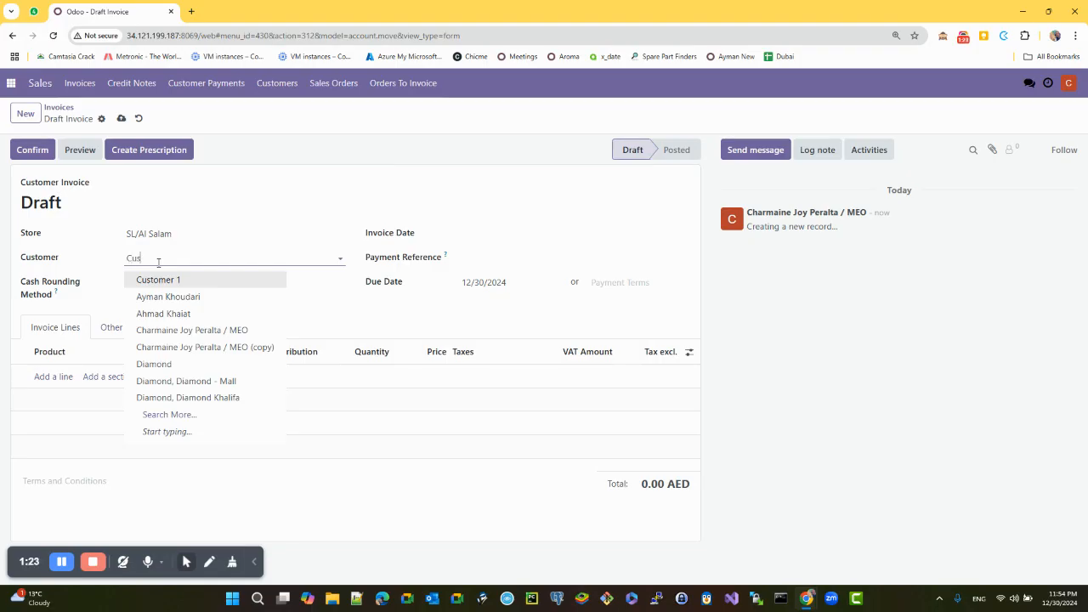
pyautogui.write('Customer 2')
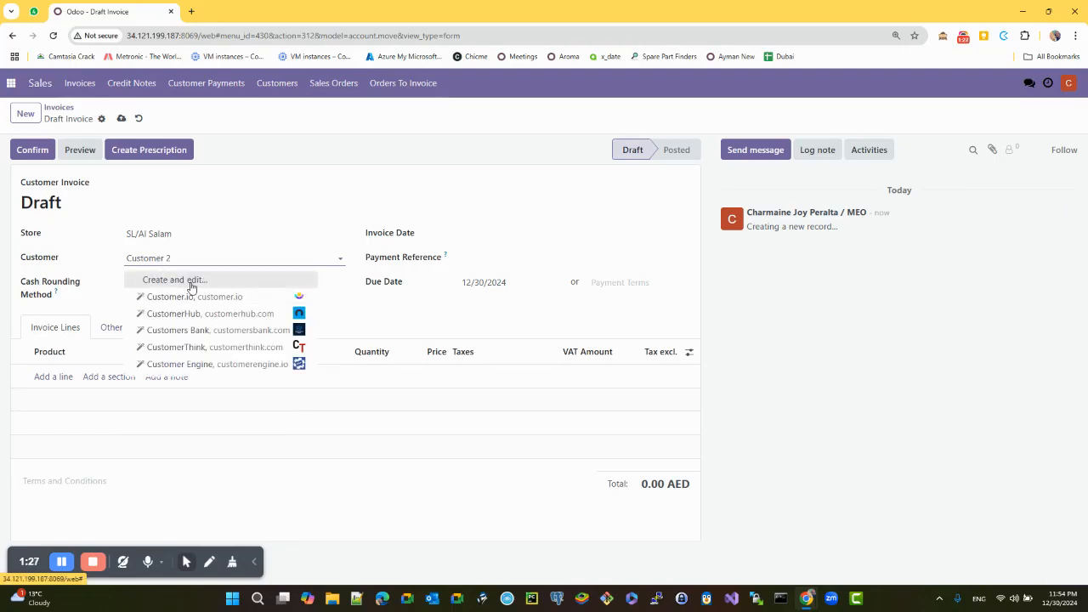
pyautogui.click(191, 280)
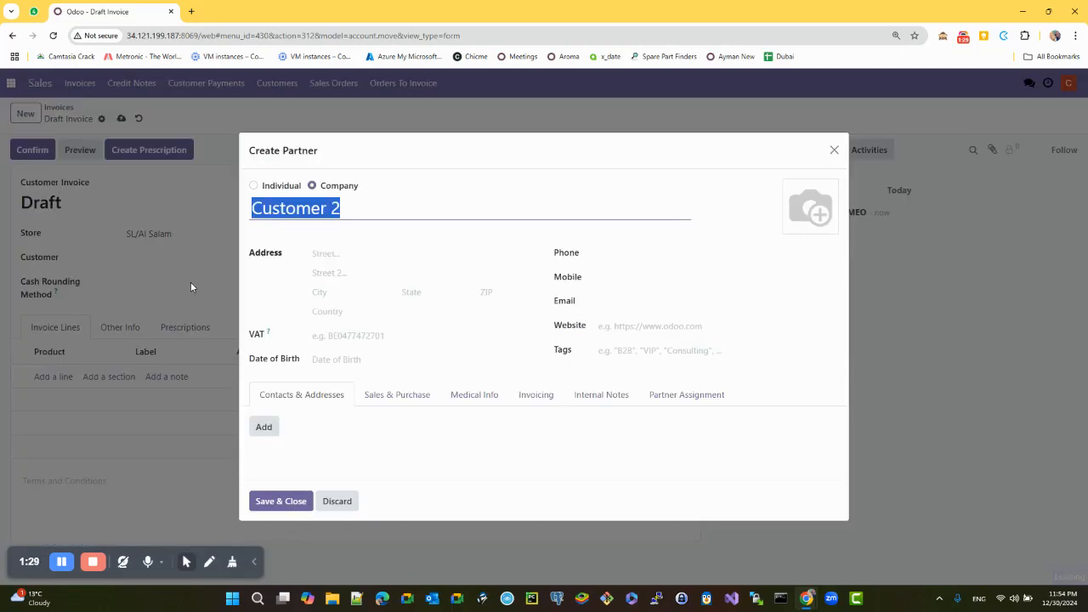
pyautogui.click(286, 193)
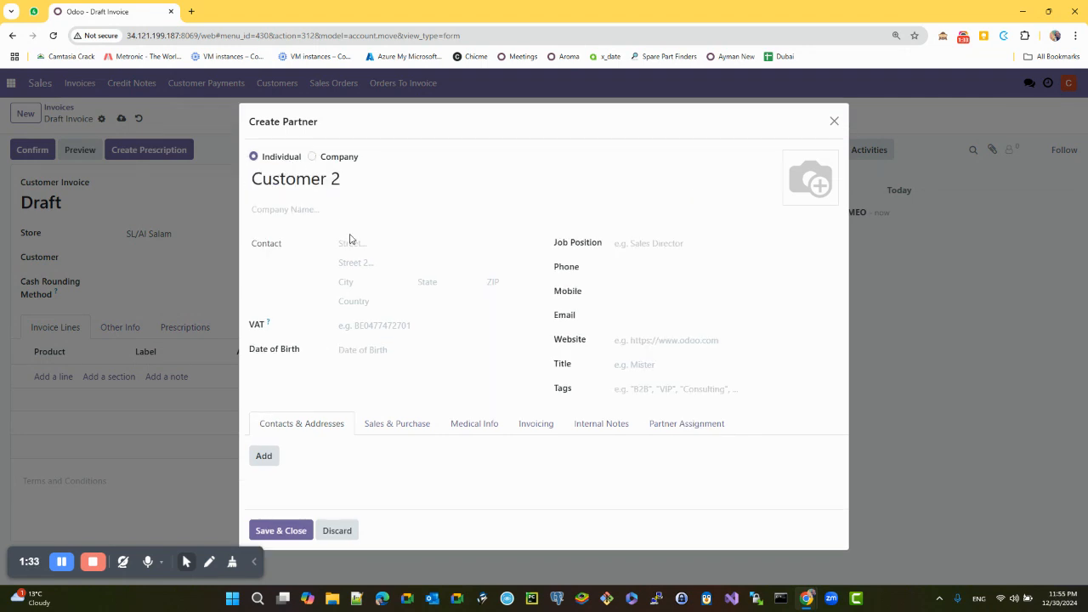
# Step: Set the new customer's country to United Arab Emirates
pyautogui.click(382, 302)
pyautogui.write('uni')
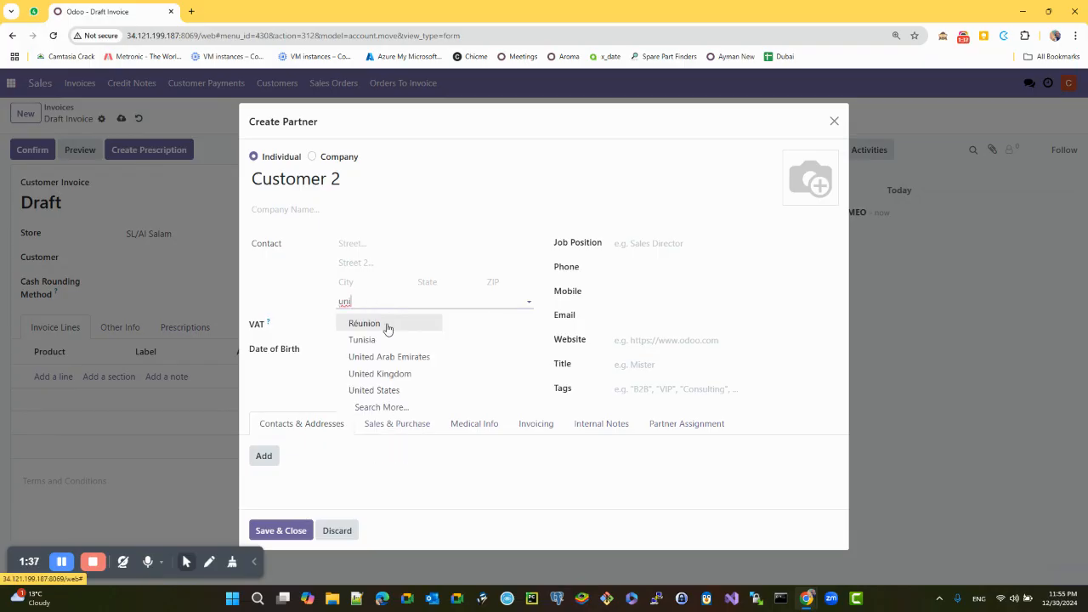
pyautogui.click(392, 363)
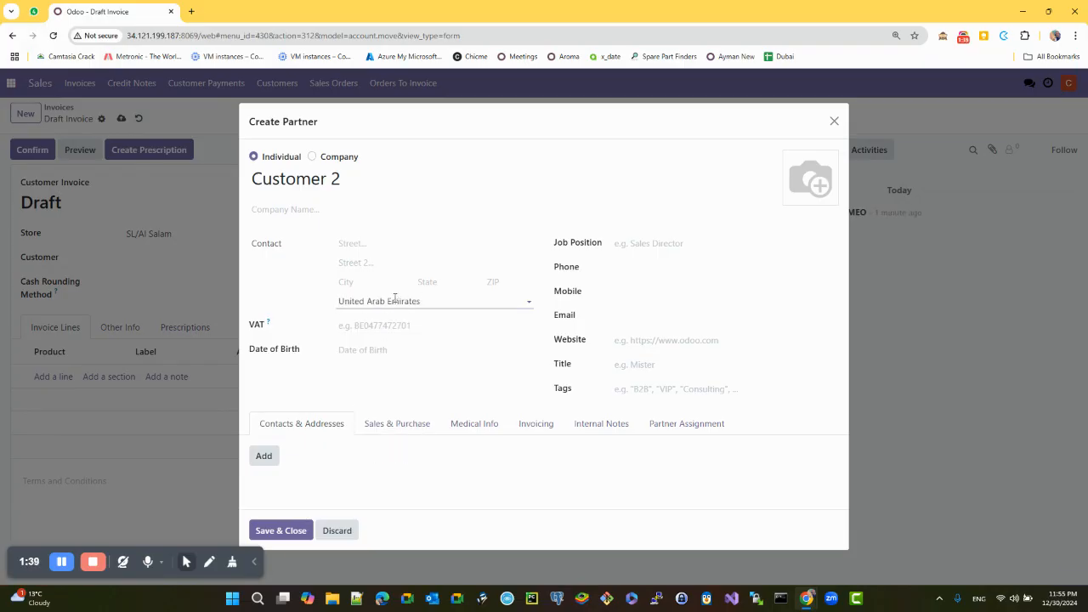
pyautogui.moveTo(434, 296); pyautogui.dragTo(310, 303)
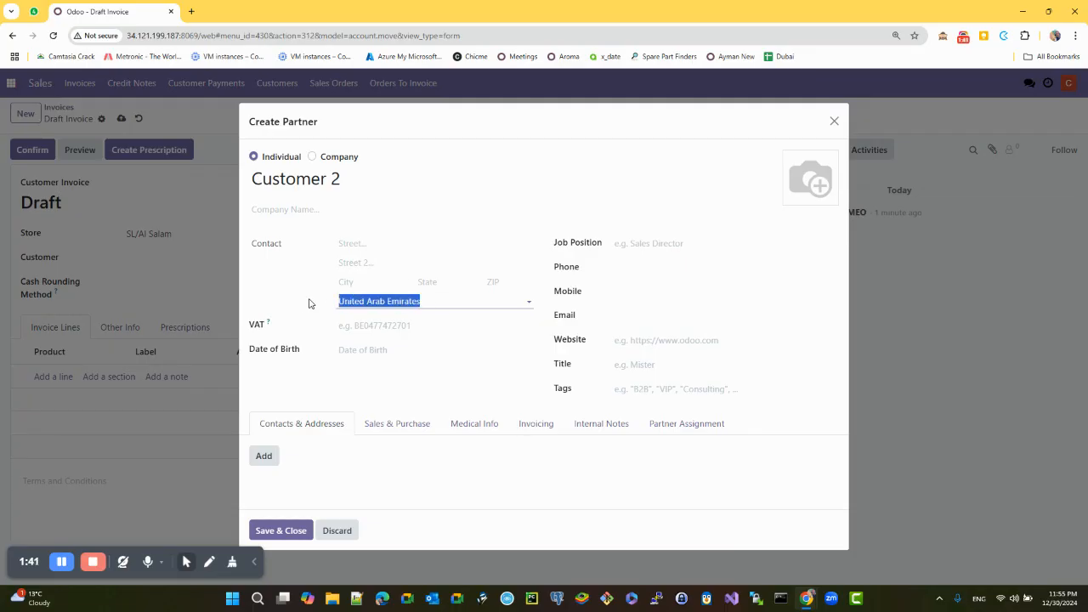
# Step: Enter the new customer's mobile number and e-mail address
pyautogui.click(614, 293)
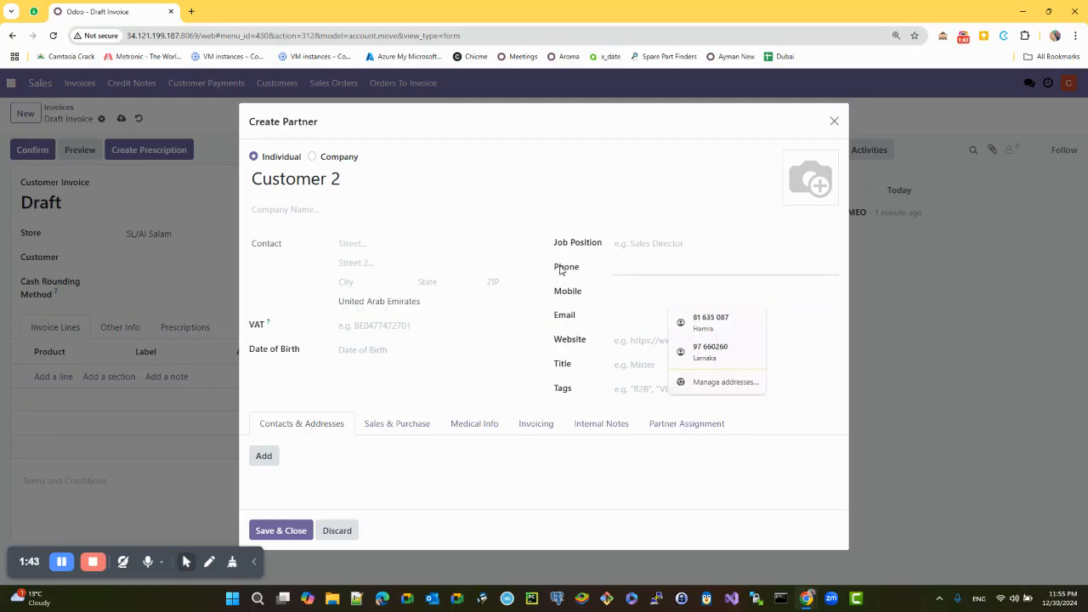
pyautogui.click(575, 293)
pyautogui.click(625, 291)
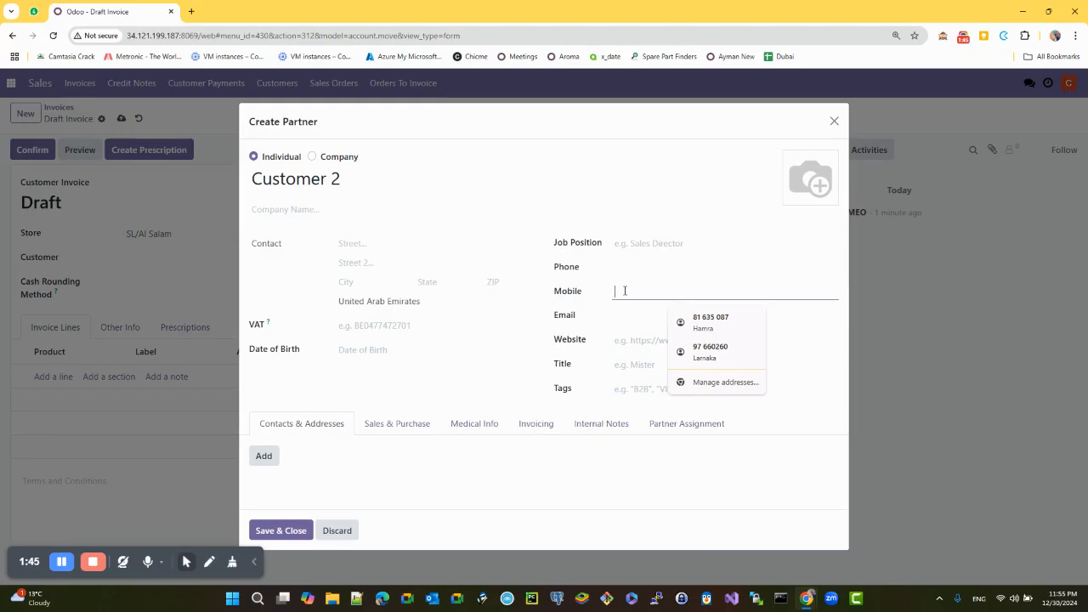
pyautogui.write('4415')
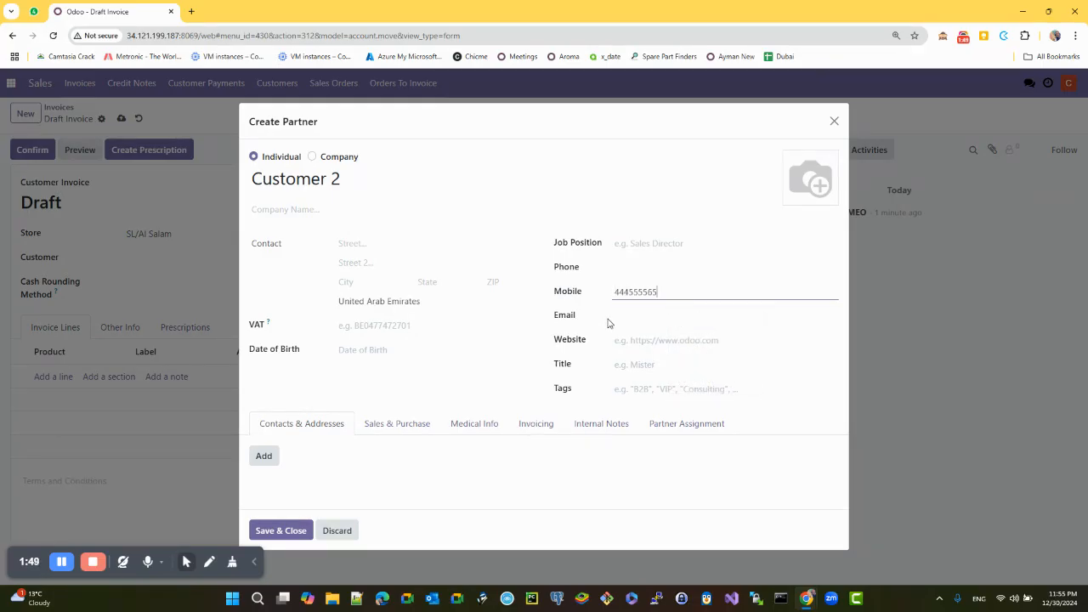
pyautogui.click(636, 316)
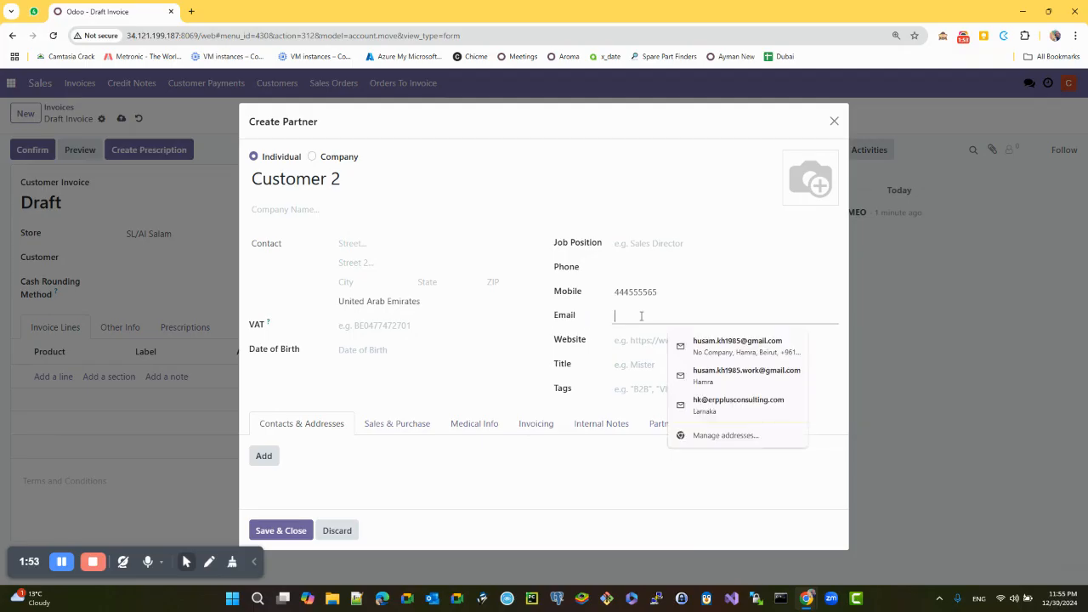
pyautogui.write('s@s.com')
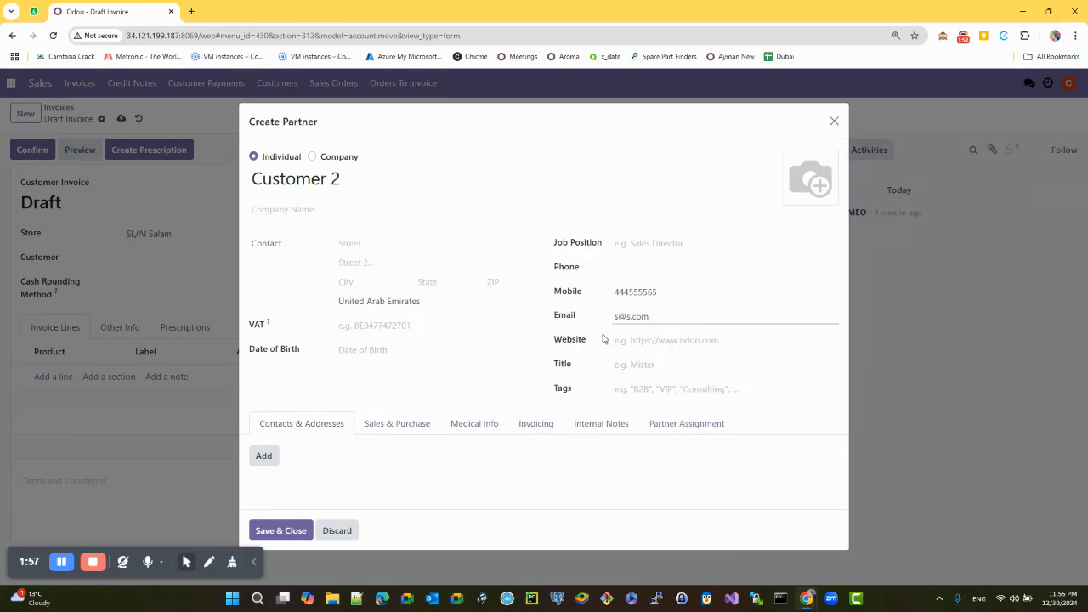
# Step: Fill in the customer's date of birth and save the new customer to the invoice
pyautogui.click(352, 351)
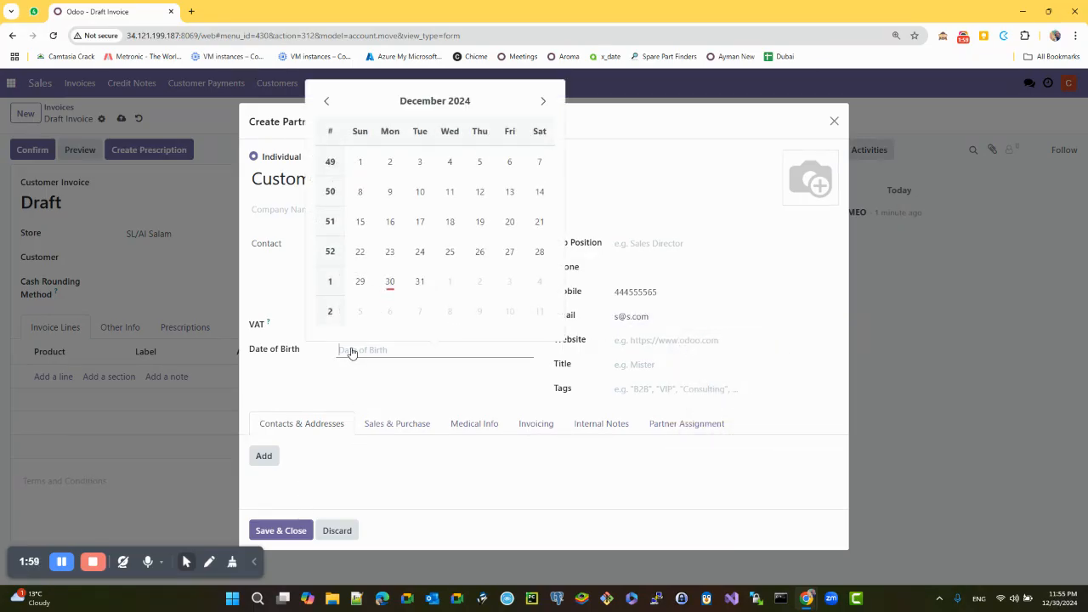
pyautogui.click(390, 282)
pyautogui.click(362, 351)
pyautogui.click(394, 353)
pyautogui.hotkey('shift', 'Left')
pyautogui.hotkey('shift', 'Left')
pyautogui.hotkey('shift', 'Left')
pyautogui.hotkey('shift', 'Left')
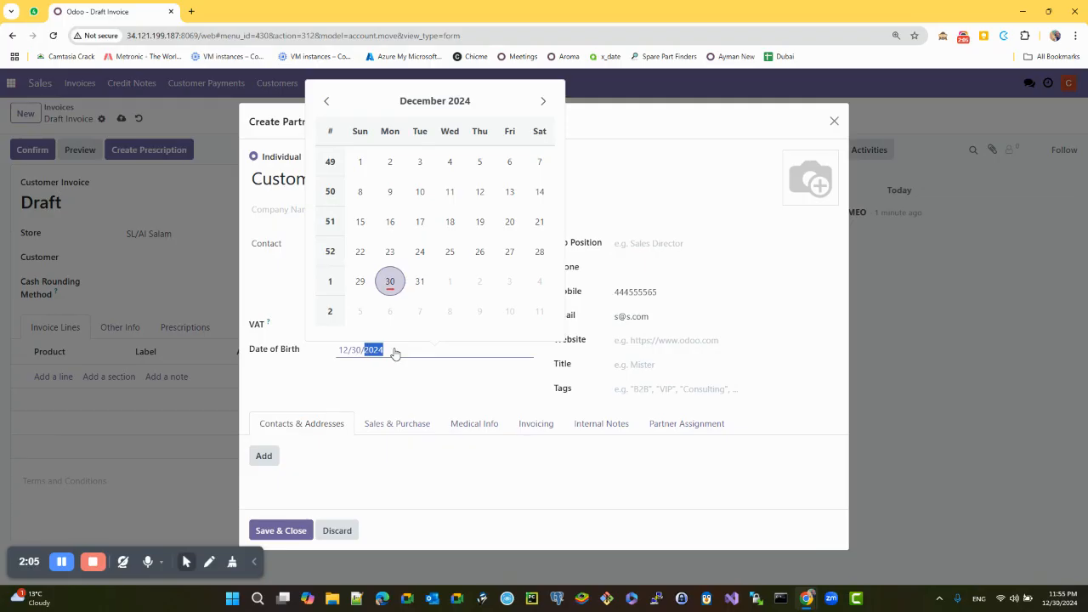
pyautogui.write('1985')
pyautogui.click(361, 402)
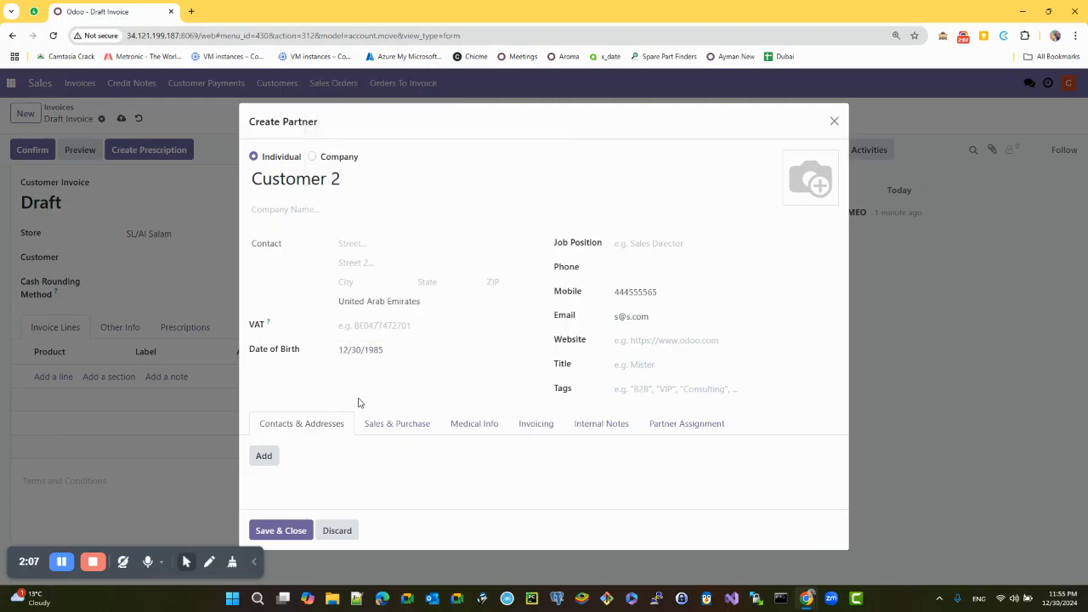
pyautogui.click(276, 530)
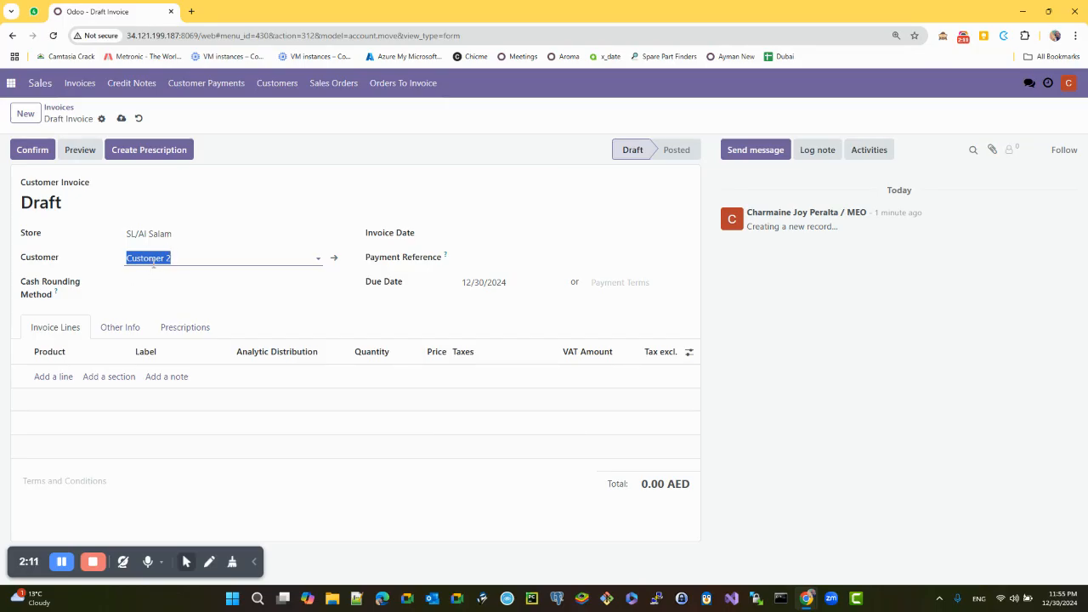
# Step: Check the options available for the invoice's Cash Rounding Method without choosing one
pyautogui.moveTo(26, 281); pyautogui.dragTo(114, 285)
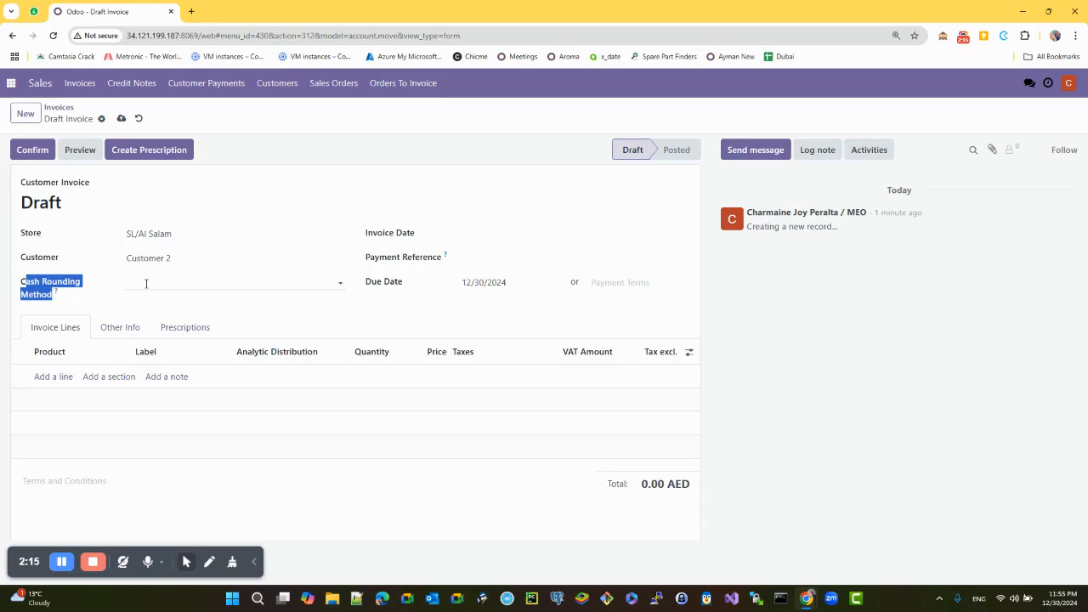
pyautogui.click(36, 288)
pyautogui.click(34, 286)
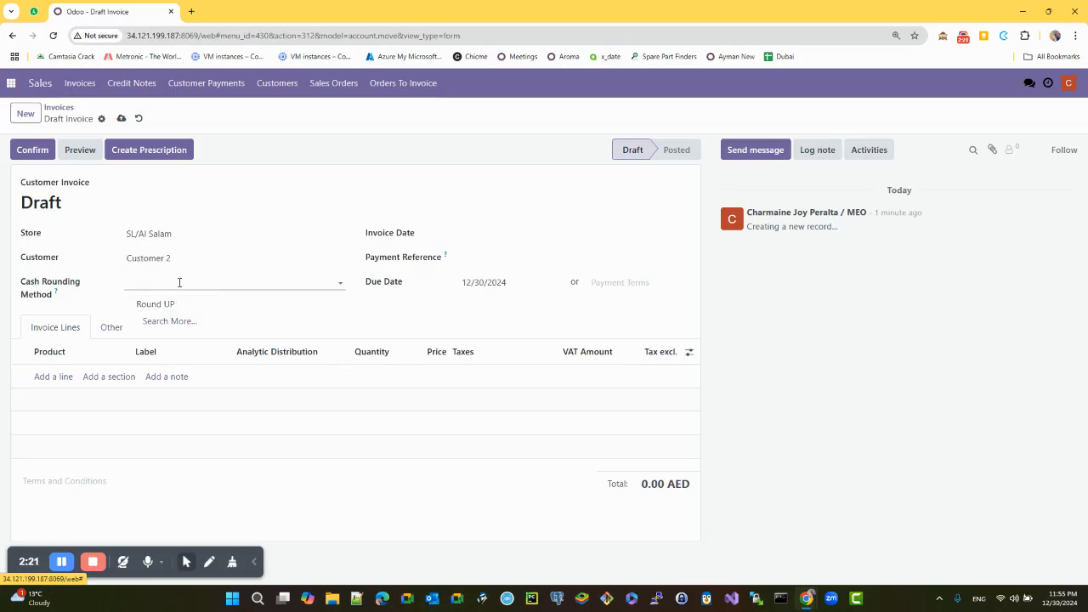
pyautogui.click(140, 286)
# Step: Add an empty product line to the invoice and open its list of products
pyautogui.click(57, 377)
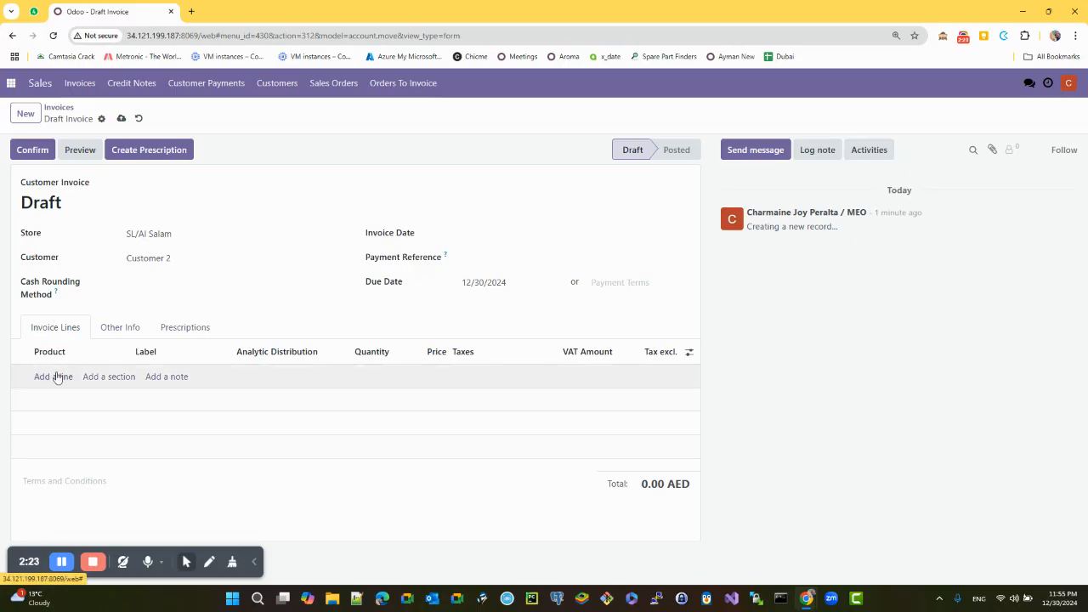
pyautogui.click(73, 380)
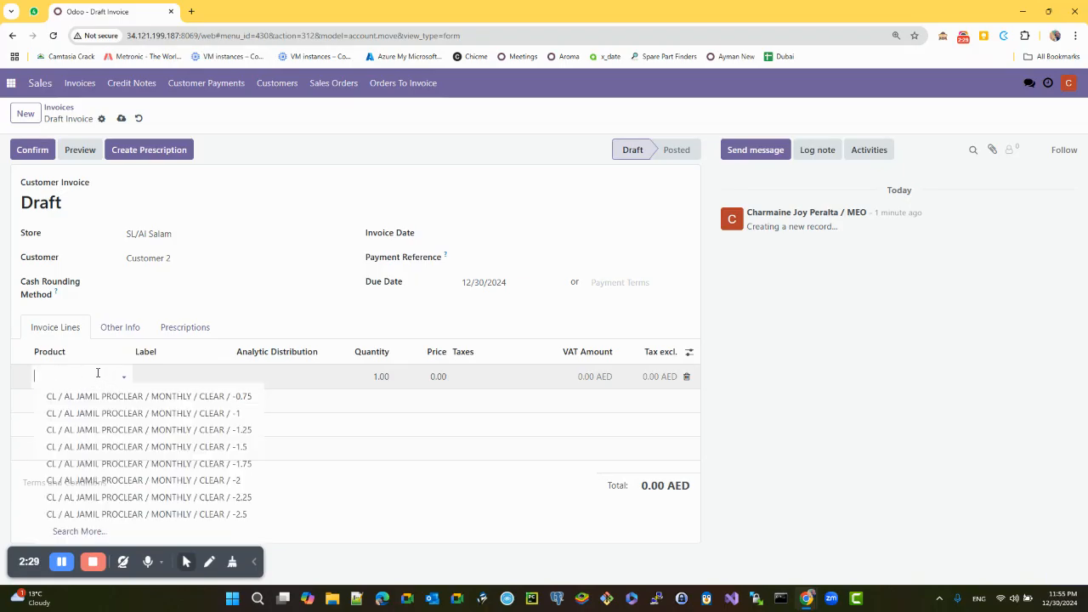
pyautogui.click(65, 372)
pyautogui.click(39, 374)
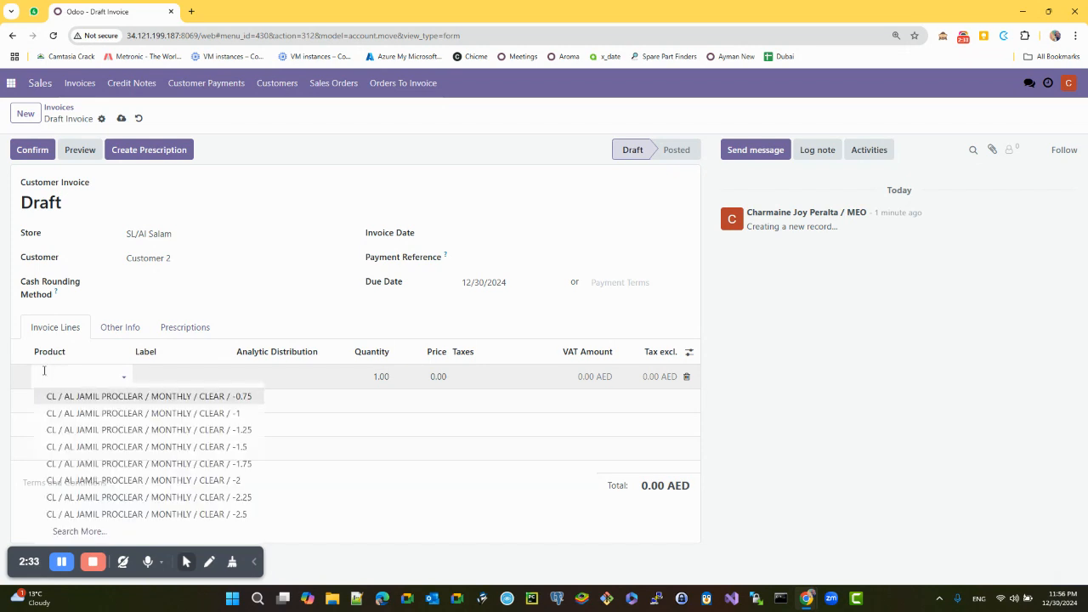
pyautogui.click(44, 371)
pyautogui.click(53, 376)
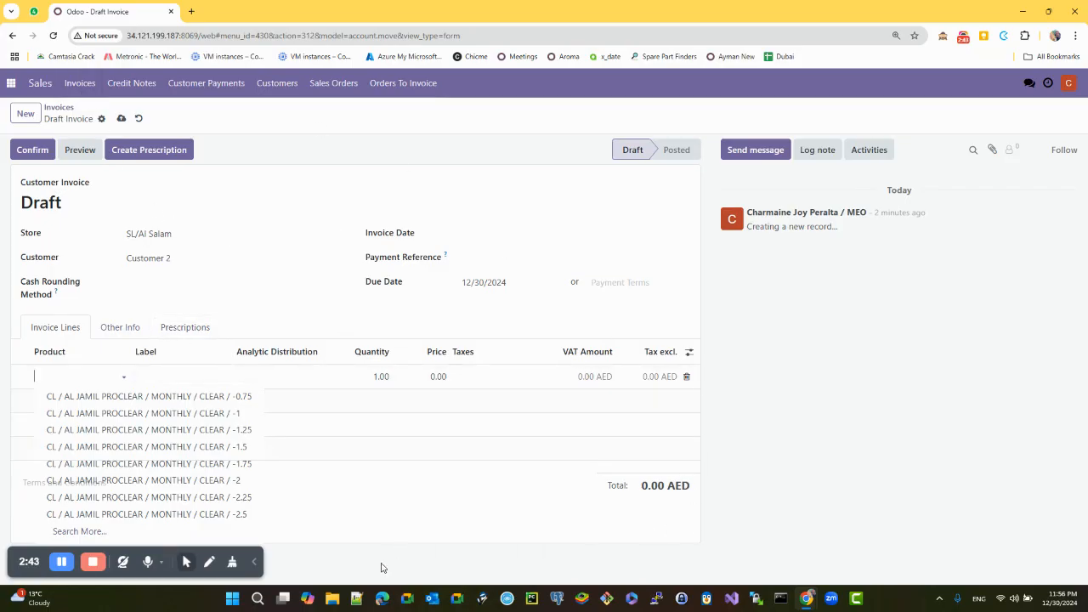
# Step: Open the product CL / AL JAMIL PROCLEAR / MONTHLY / CLEAR / -1 in Inventory in a duplicate browser tab and examine its name
pyautogui.rightClick(130, 18)
pyautogui.click(177, 117)
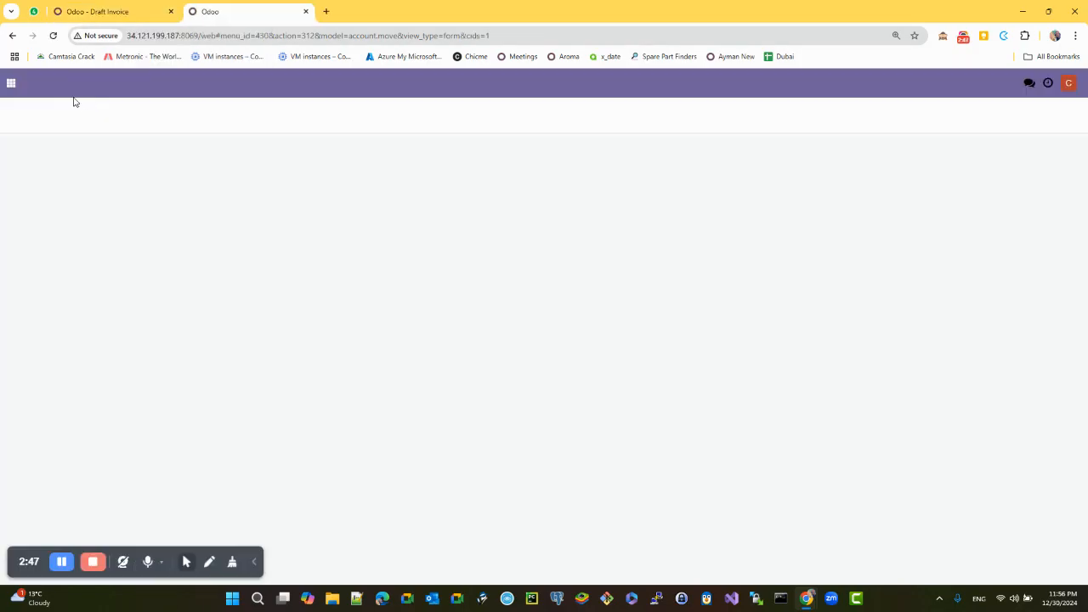
pyautogui.click(15, 85)
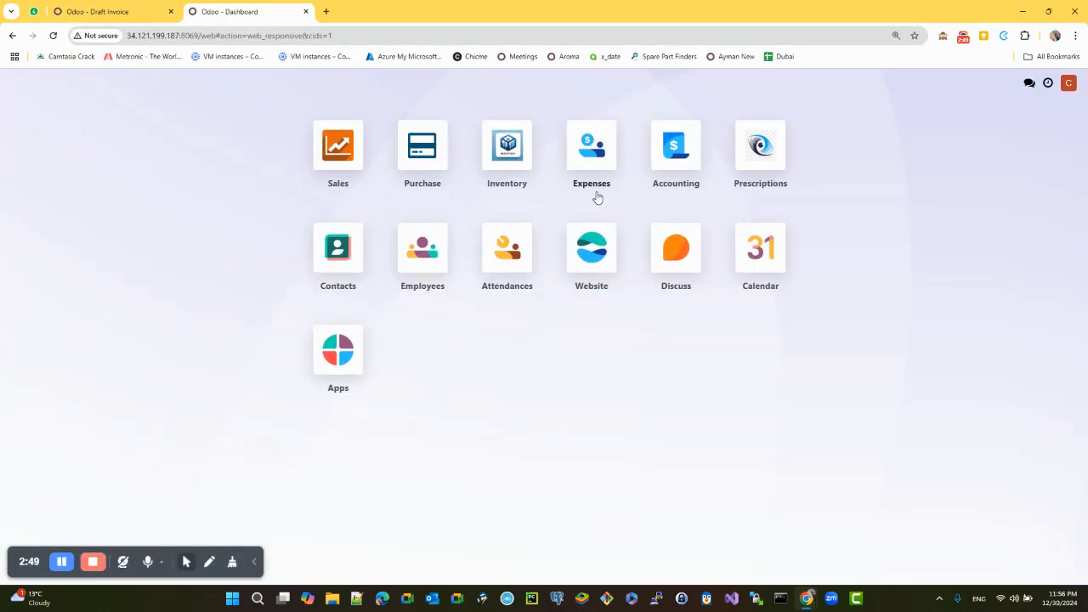
pyautogui.click(466, 184)
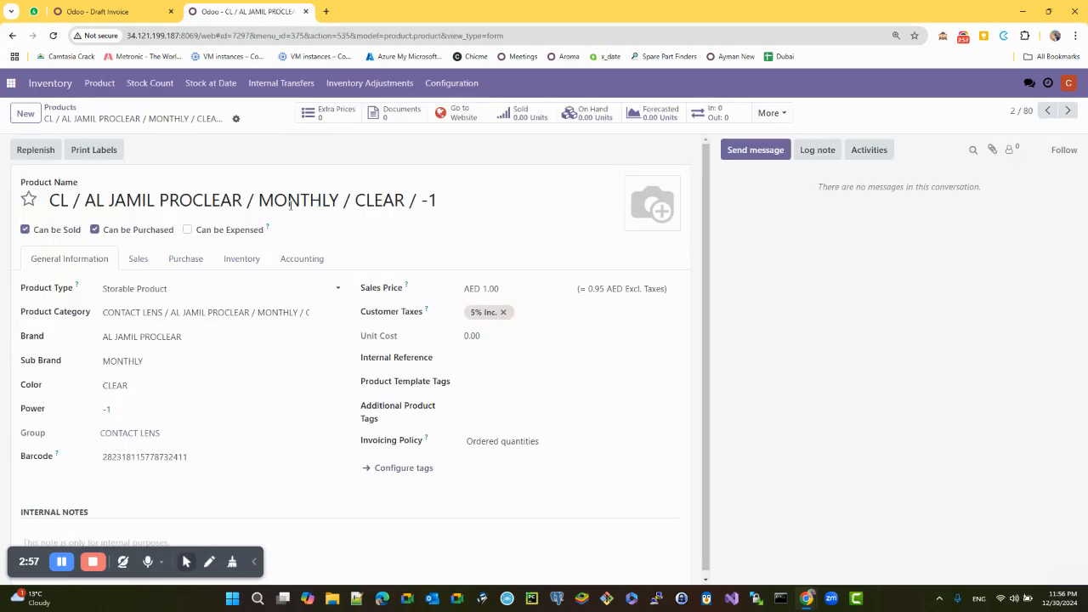
pyautogui.moveTo(435, 200); pyautogui.dragTo(15, 201)
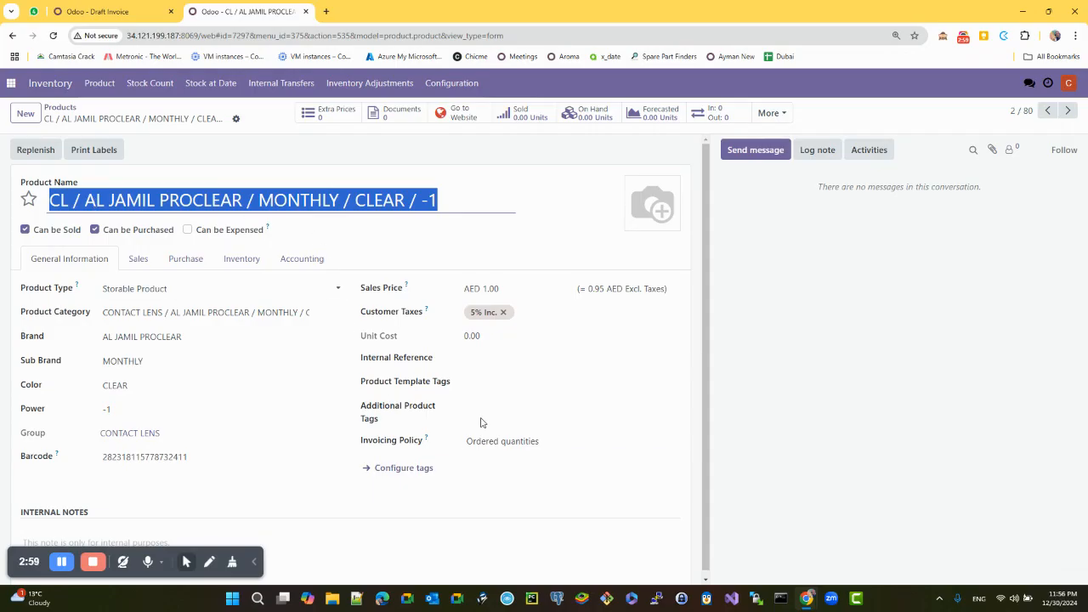
pyautogui.moveTo(208, 457); pyautogui.dragTo(19, 462)
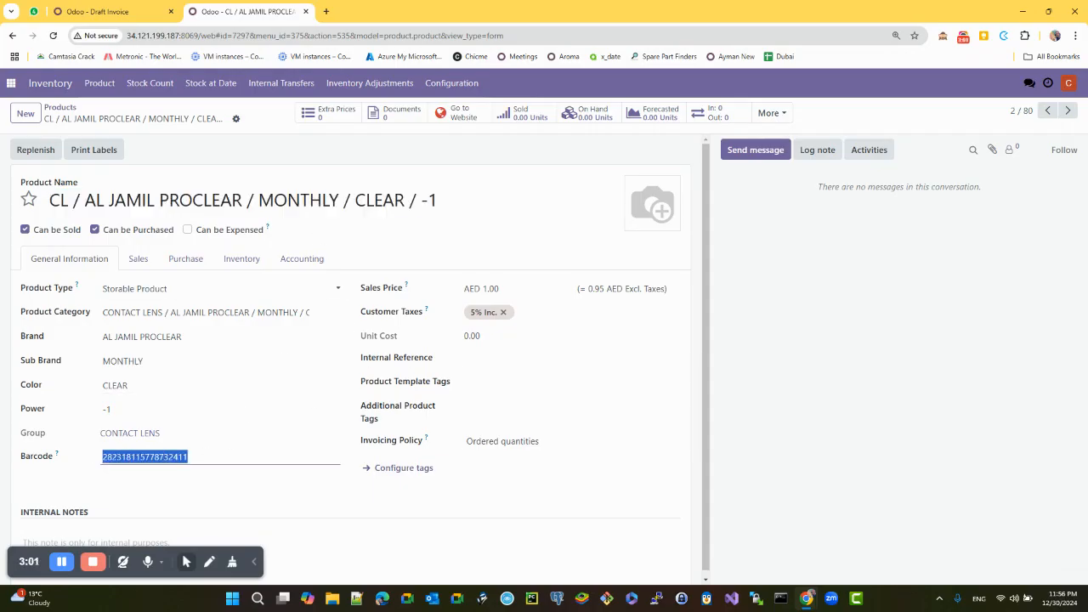
pyautogui.rightClick(181, 463)
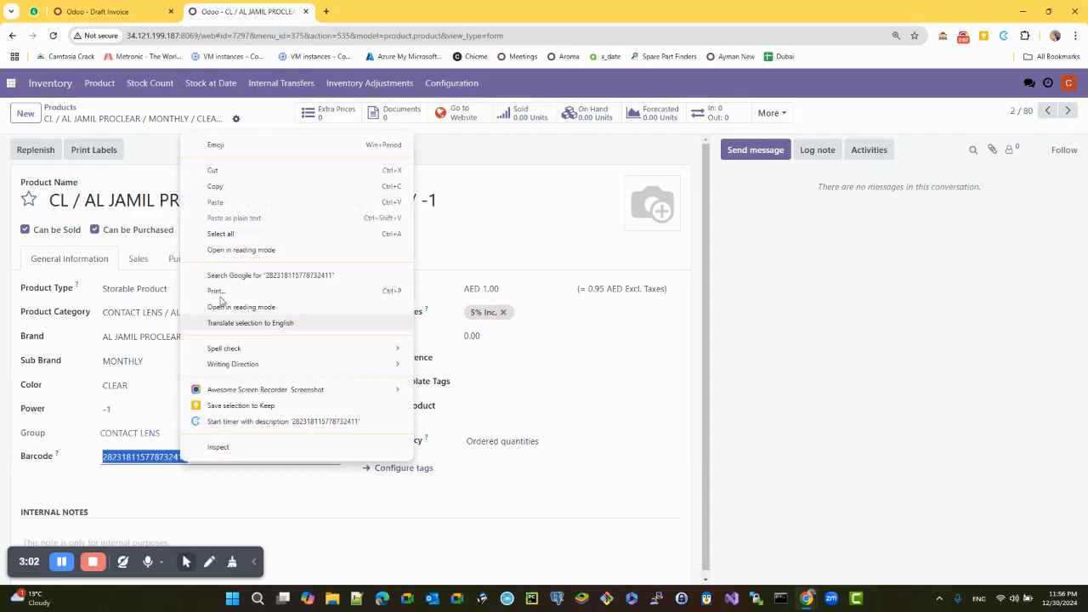
pyautogui.click(213, 182)
pyautogui.click(103, 11)
pyautogui.hotkey('ctrl', 'v')
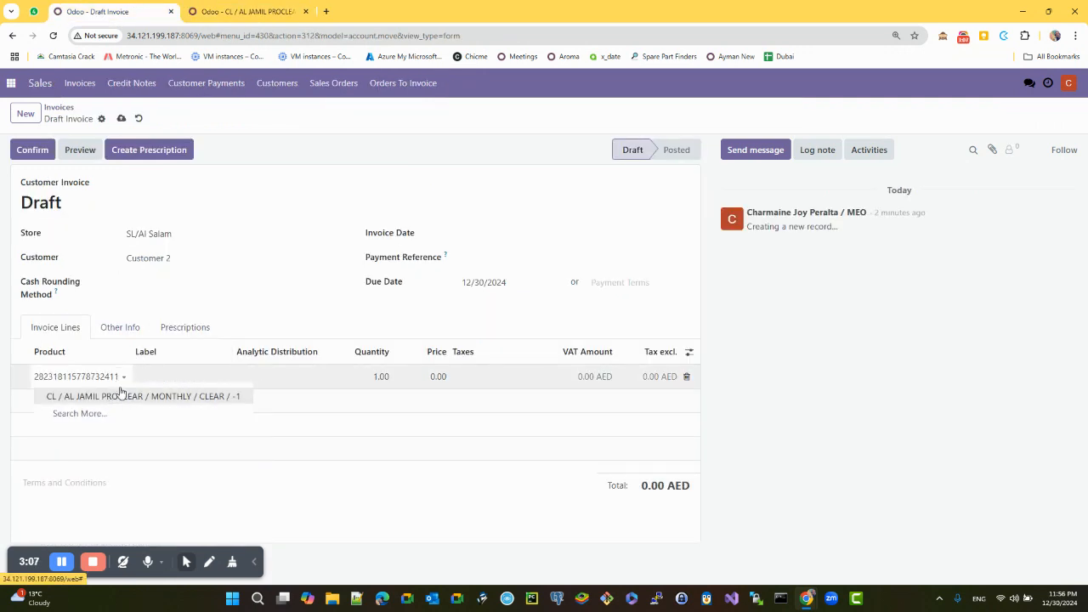
pyautogui.hotkey('ctrl', 'a')
pyautogui.press('BackSpace')
# Step: Copy the brand AL JAMIL PROCLEAR from the product's name, search for it on the invoice line and open the full results
pyautogui.click(258, 23)
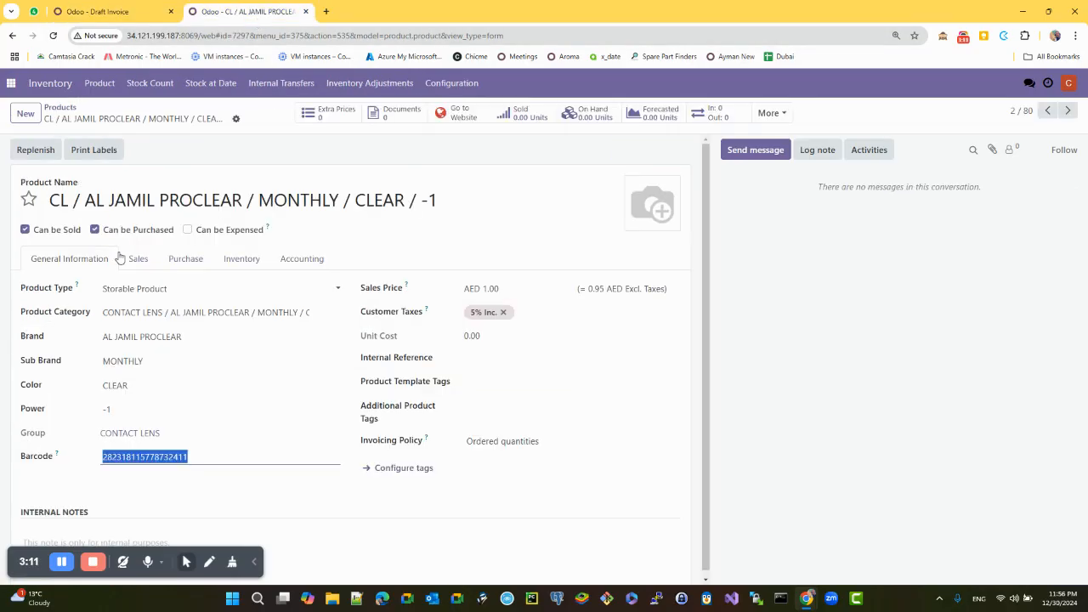
pyautogui.moveTo(84, 200); pyautogui.dragTo(244, 202)
pyautogui.hotkey('ctrl', 'c')
pyautogui.click(97, 11)
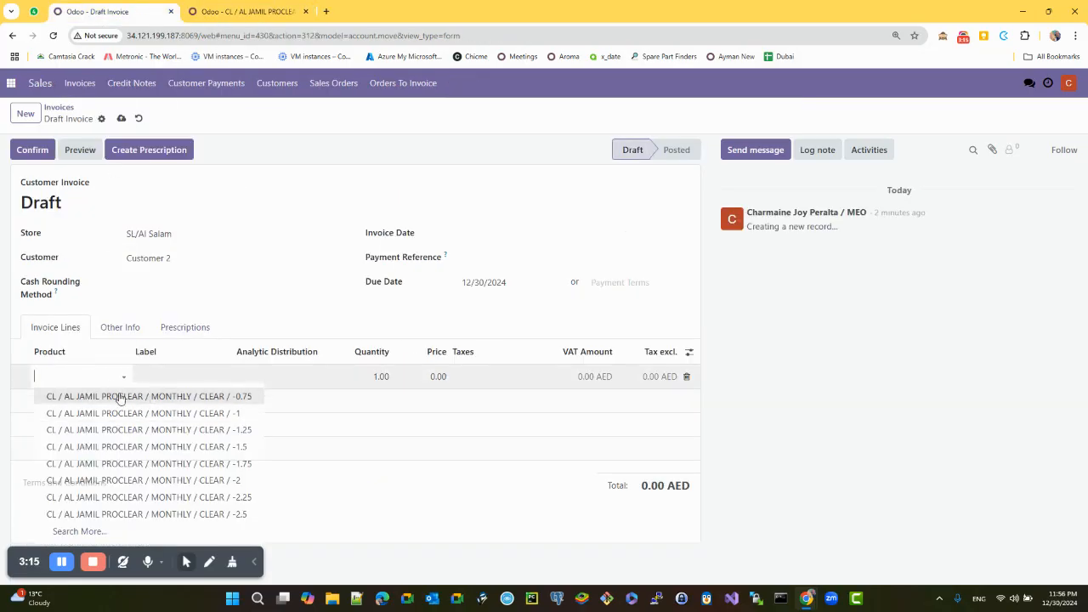
pyautogui.hotkey('ctrl', 'v')
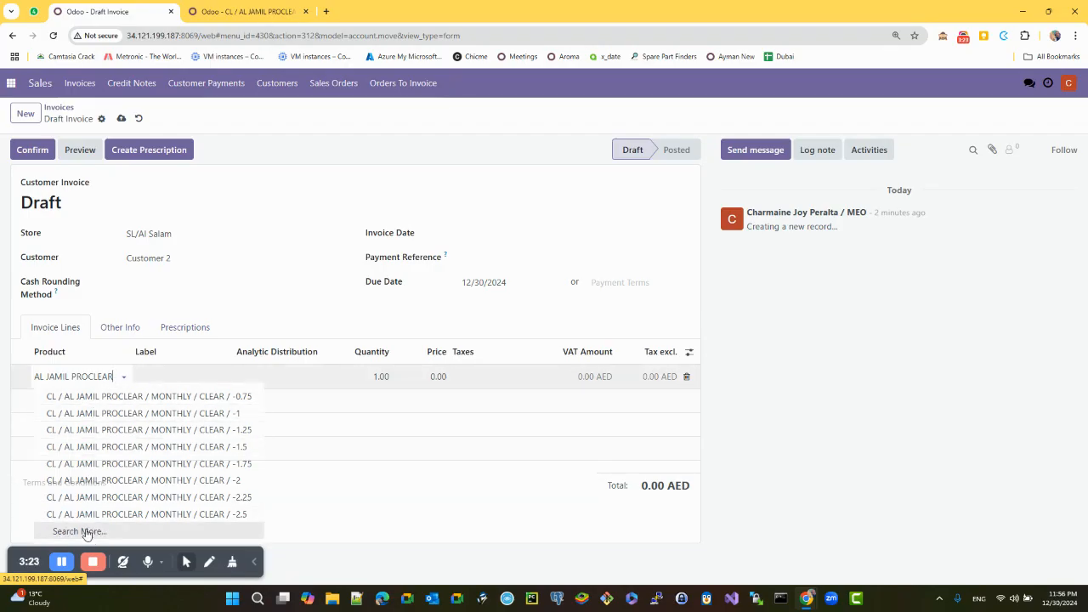
pyautogui.click(117, 530)
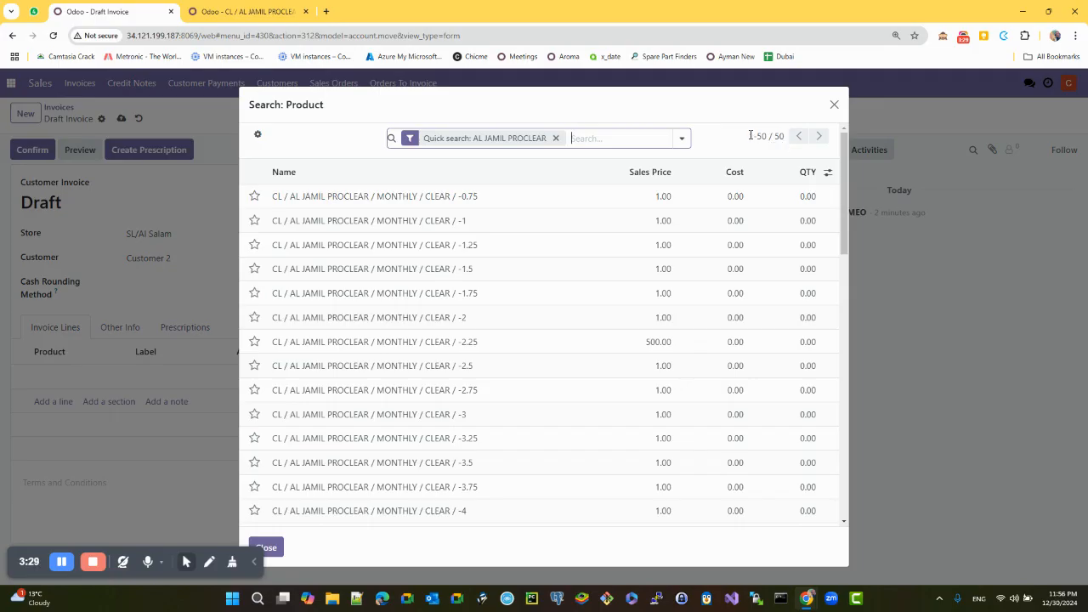
# Step: Examine the list of AL JAMIL PROCLEAR products and the search options offered for narrowing it
pyautogui.moveTo(844, 194); pyautogui.dragTo(799, 136)
pyautogui.click(607, 140)
pyautogui.write('e')
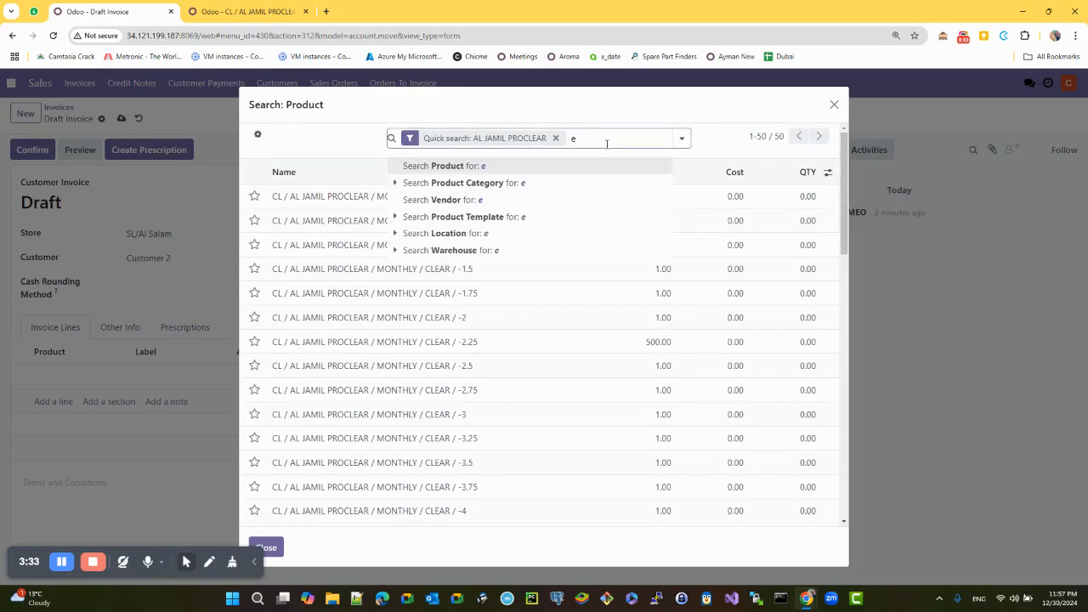
pyautogui.press('BackSpace')
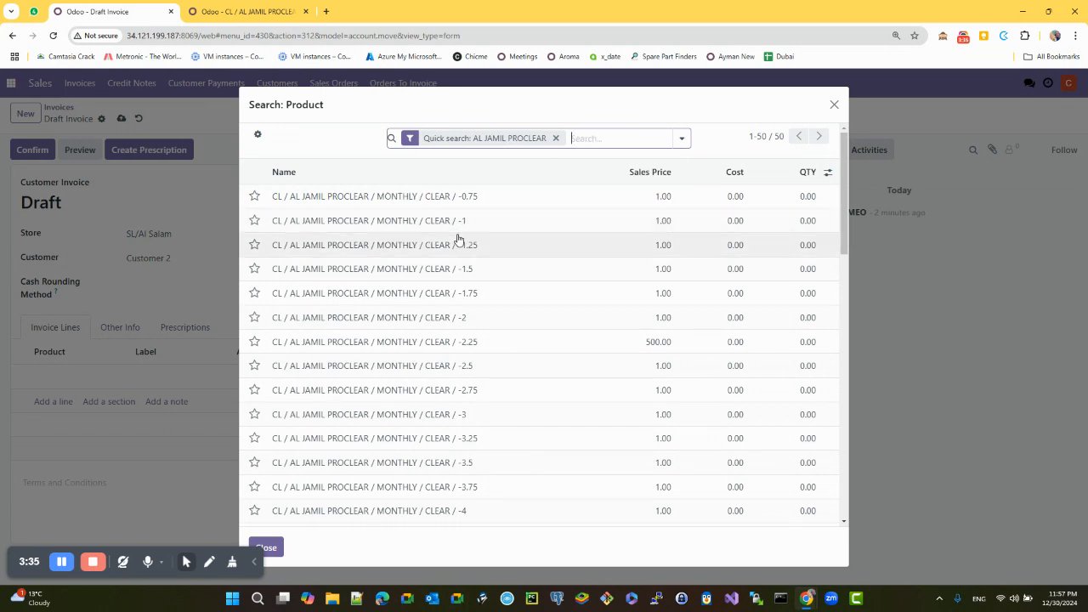
pyautogui.scroll(-5, 459, 252)
pyautogui.scroll(-2, 449, 267)
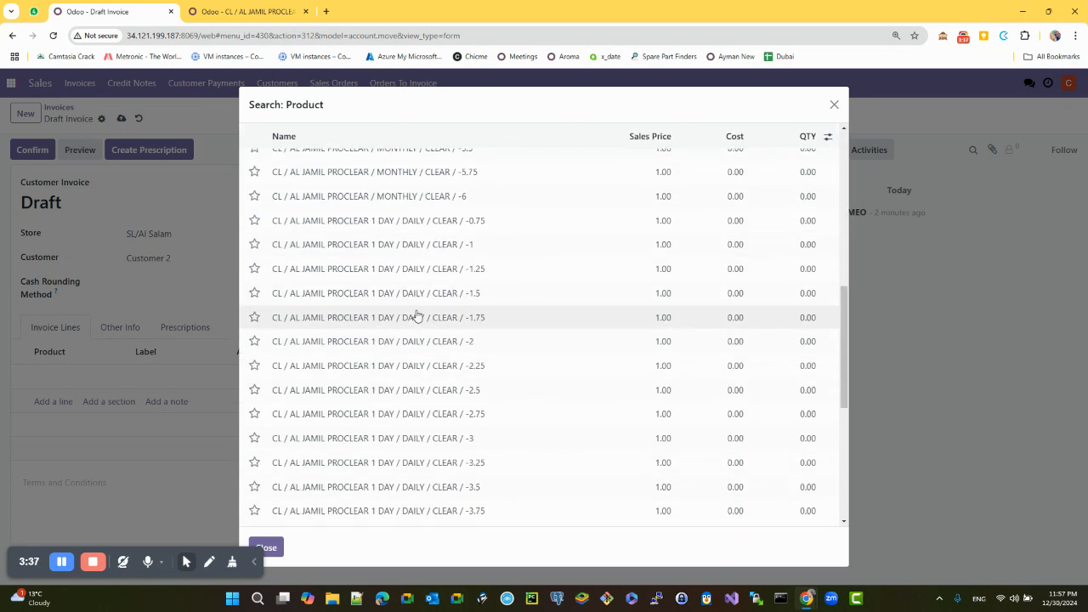
pyautogui.scroll(7, 421, 323)
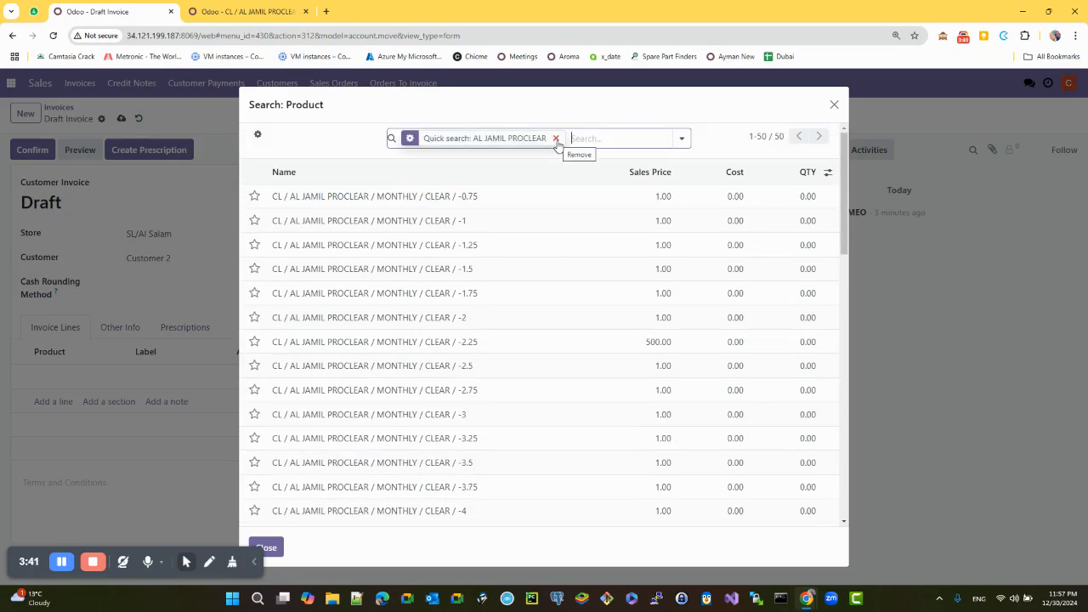
# Step: Open the condition behind the AL JAMIL PROCLEAR quick search and examine its ID rule
pyautogui.hotkey('ctrl', '+')
pyautogui.hotkey('ctrl', '+')
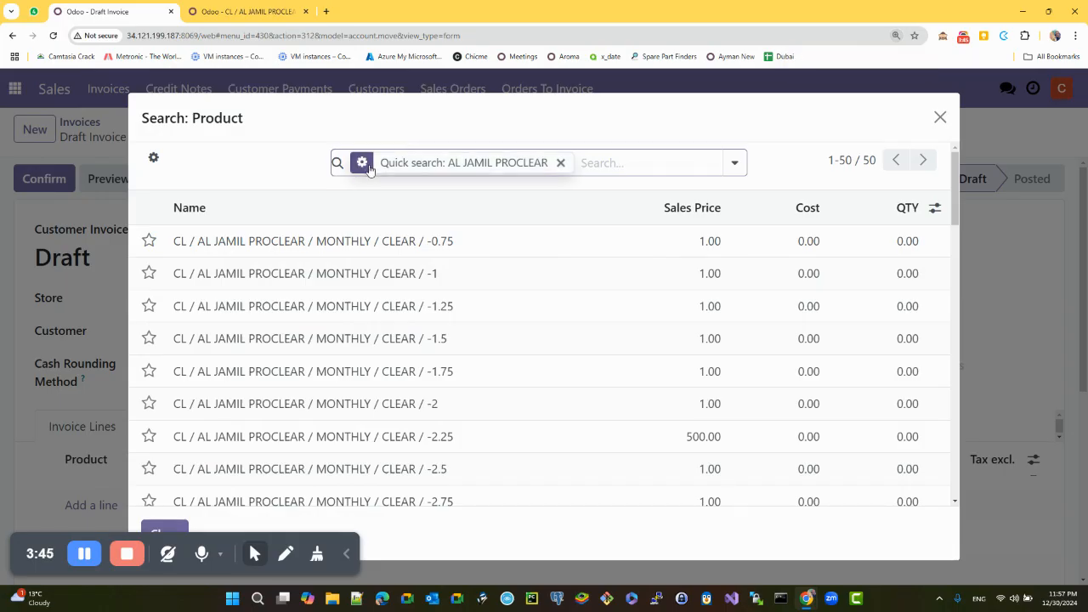
pyautogui.click(366, 165)
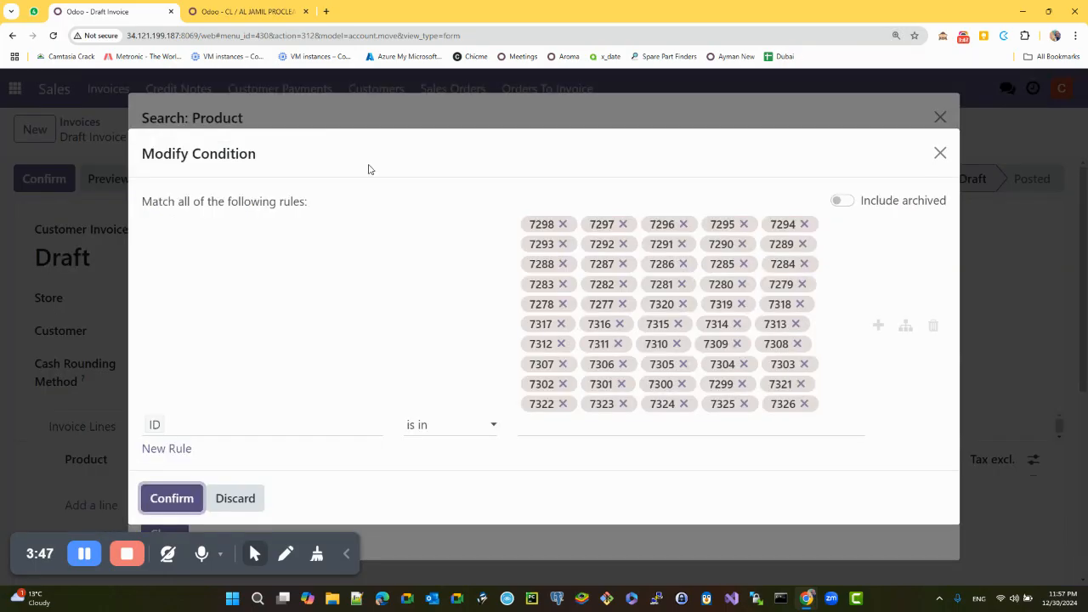
pyautogui.hotkey('ctrl', '-')
pyautogui.hotkey('ctrl', '-')
pyautogui.hotkey('ctrl', '-')
pyautogui.hotkey('ctrl', '-')
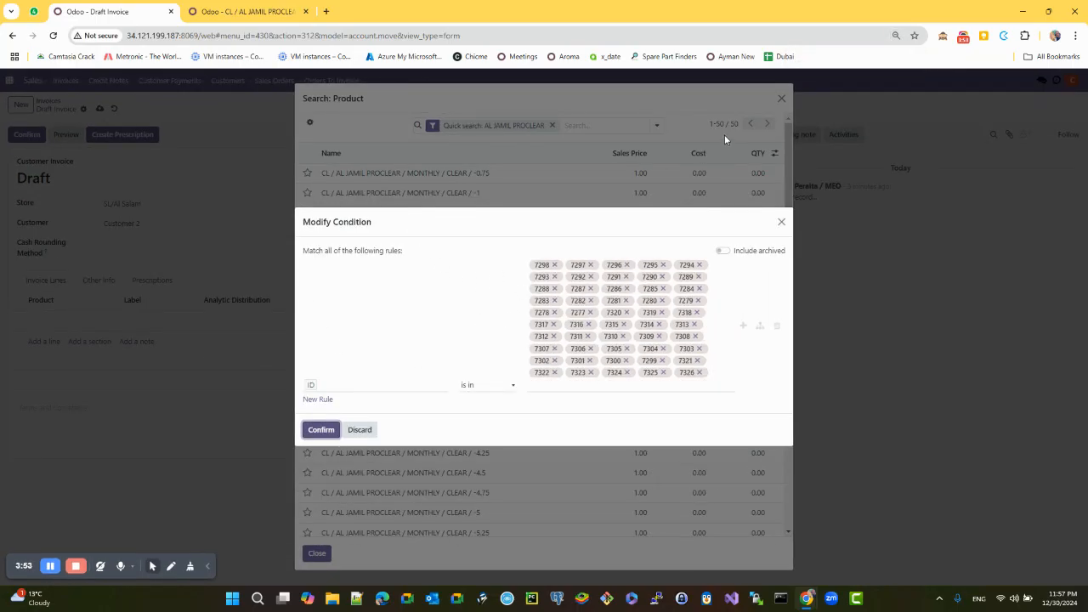
# Step: Filter the AL JAMIL PROCLEAR results with a new rule, Name contains 4.75, and close the product search without choosing a product
pyautogui.click(318, 400)
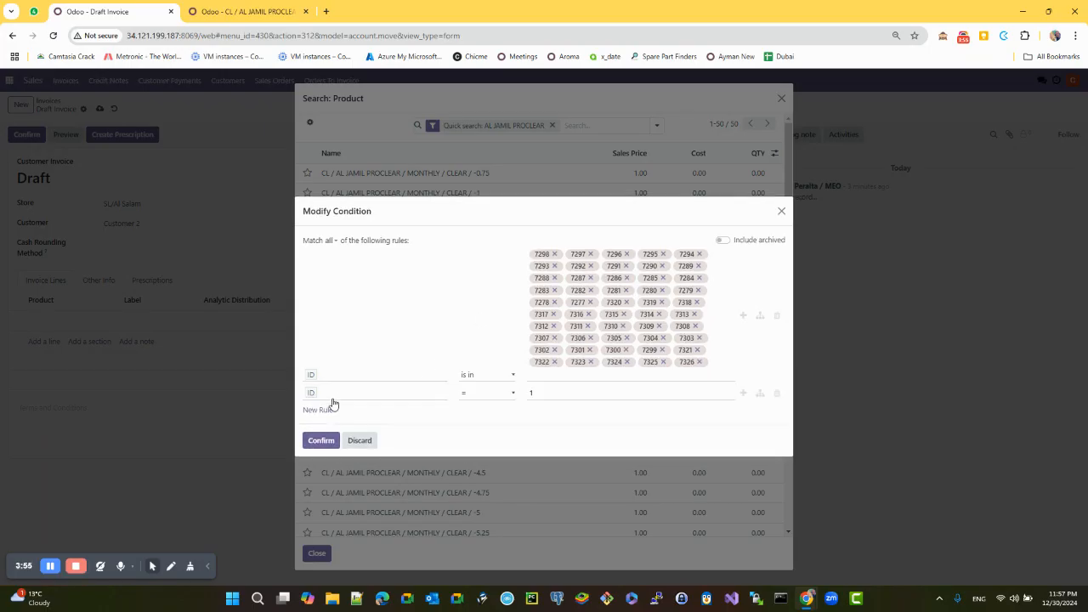
pyautogui.click(339, 398)
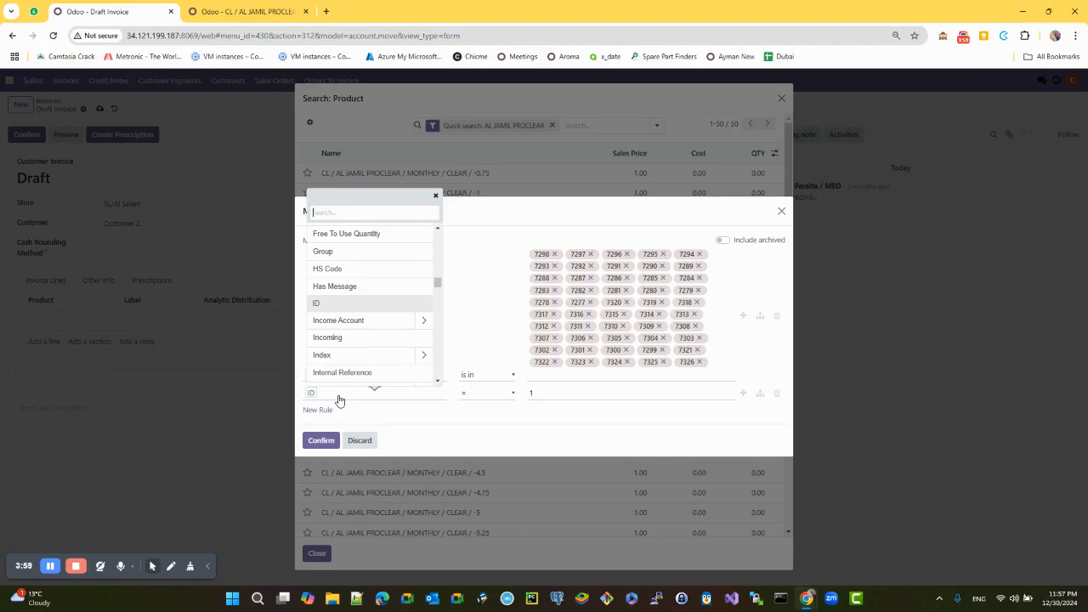
pyautogui.write('4.7')
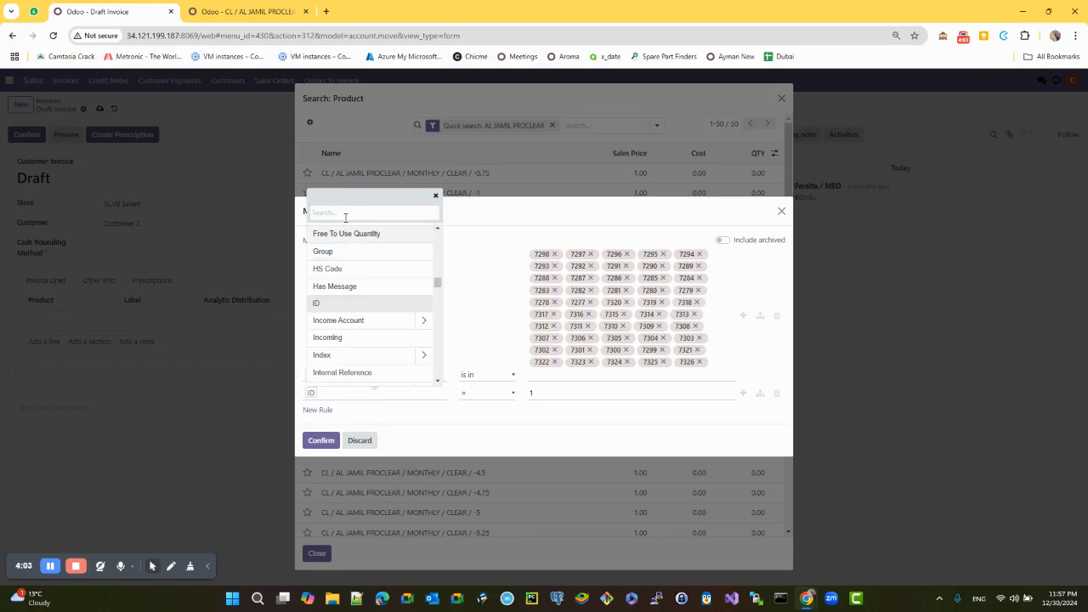
pyautogui.write('name')
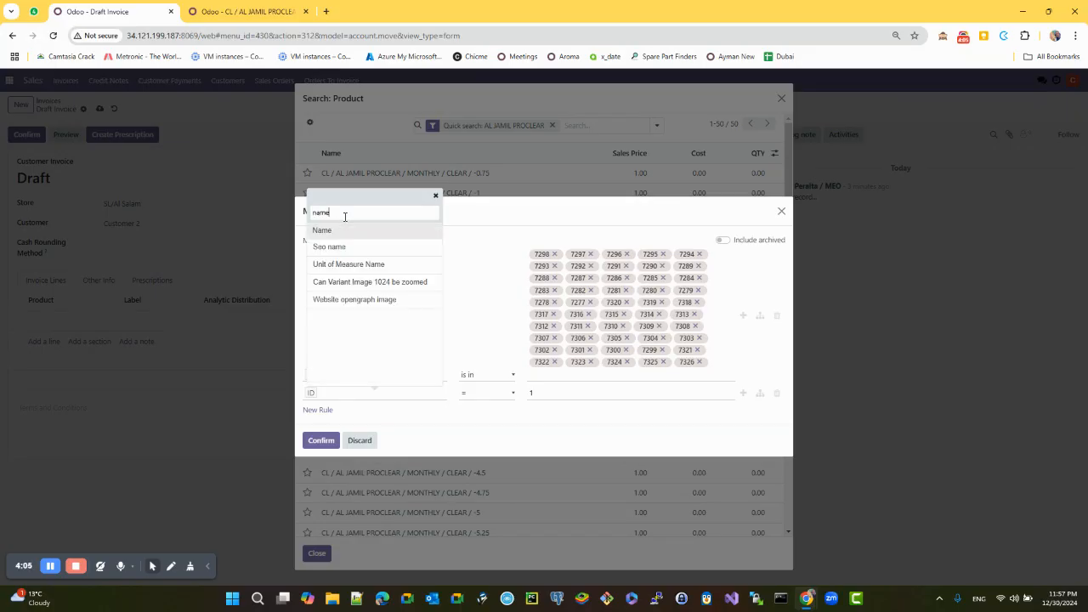
pyautogui.click(343, 231)
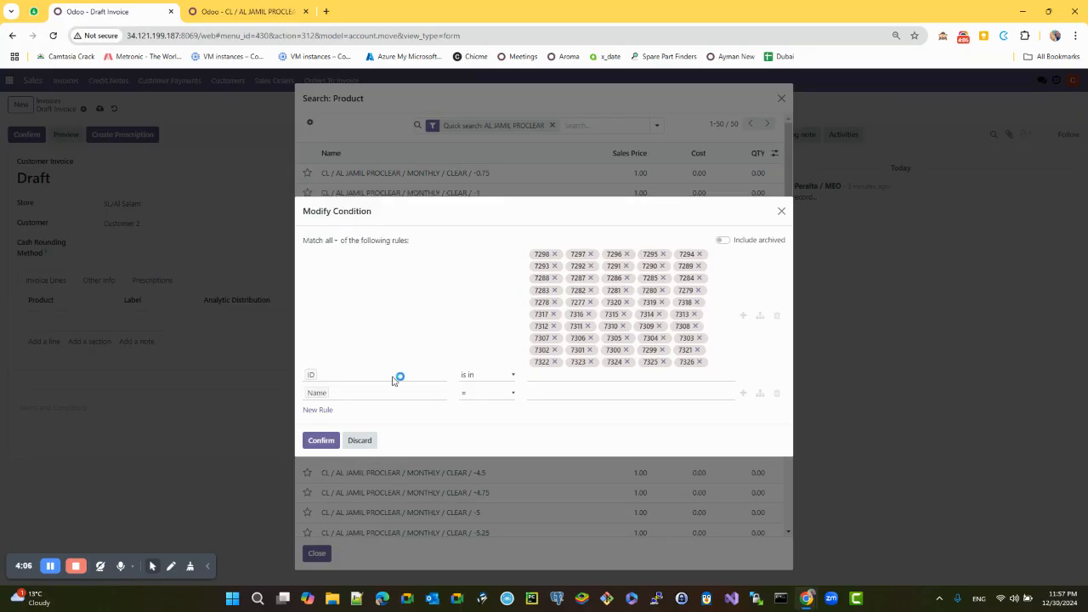
pyautogui.click(497, 395)
pyautogui.click(476, 437)
pyautogui.click(321, 442)
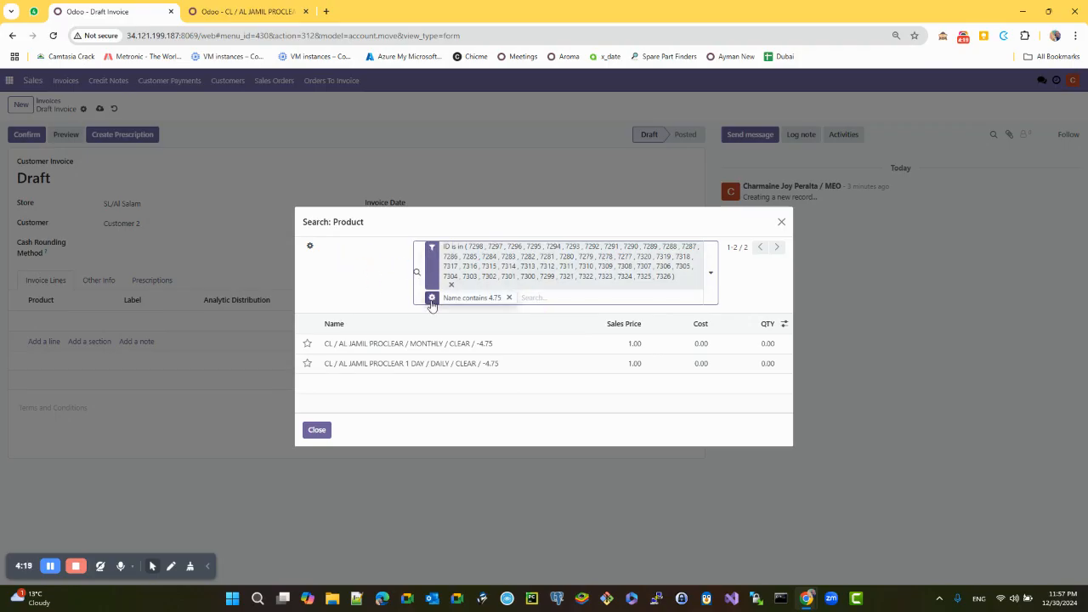
pyautogui.click(782, 223)
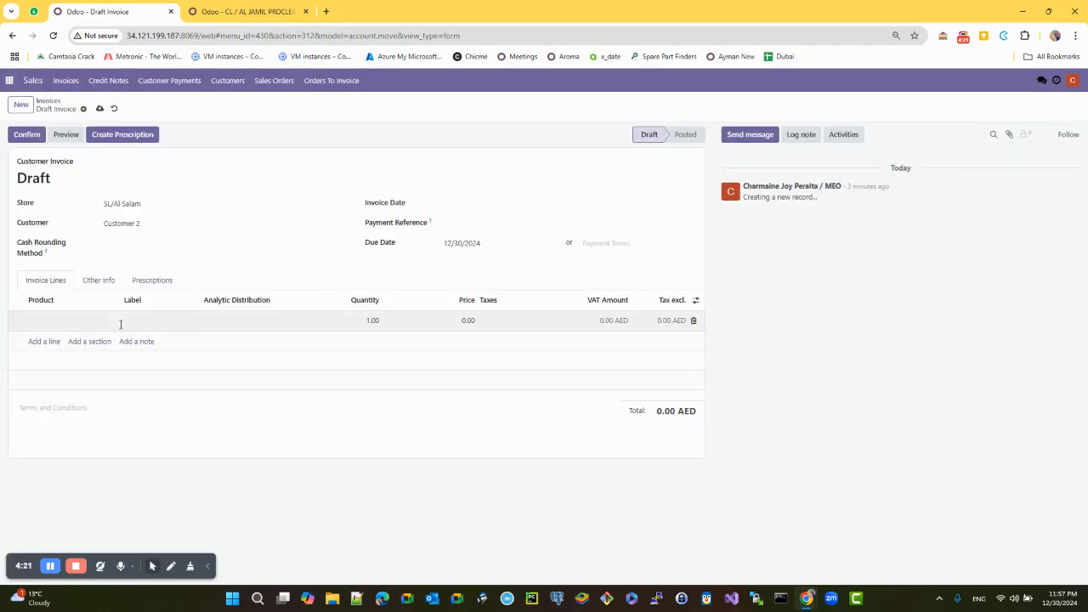
# Step: Search for 4.75 on the empty invoice line and open the full list of matching products
pyautogui.click(47, 341)
pyautogui.hotkey('ctrl', 'v')
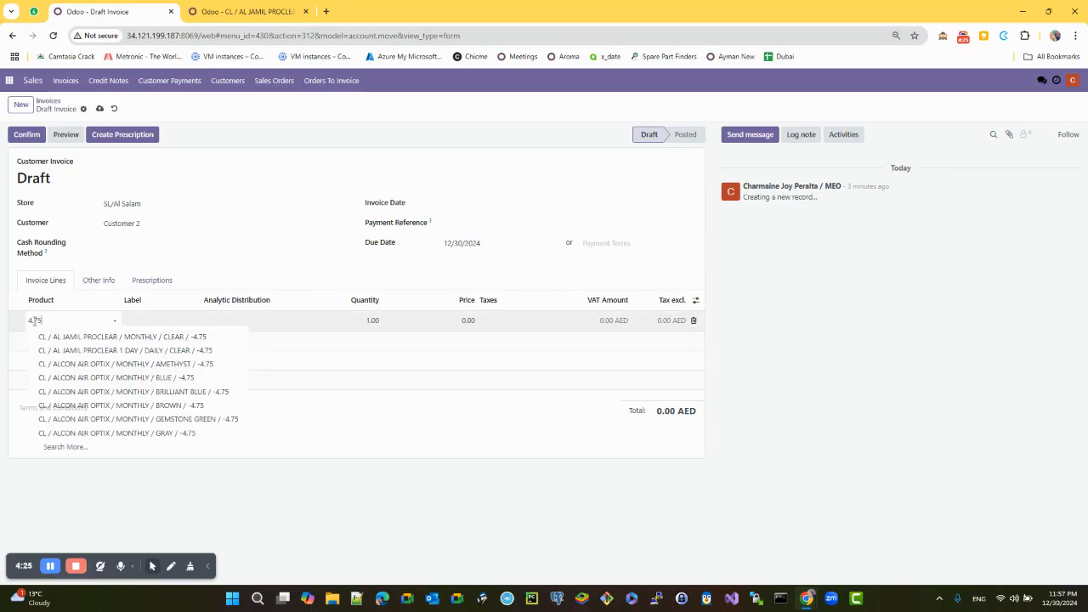
pyautogui.click(127, 447)
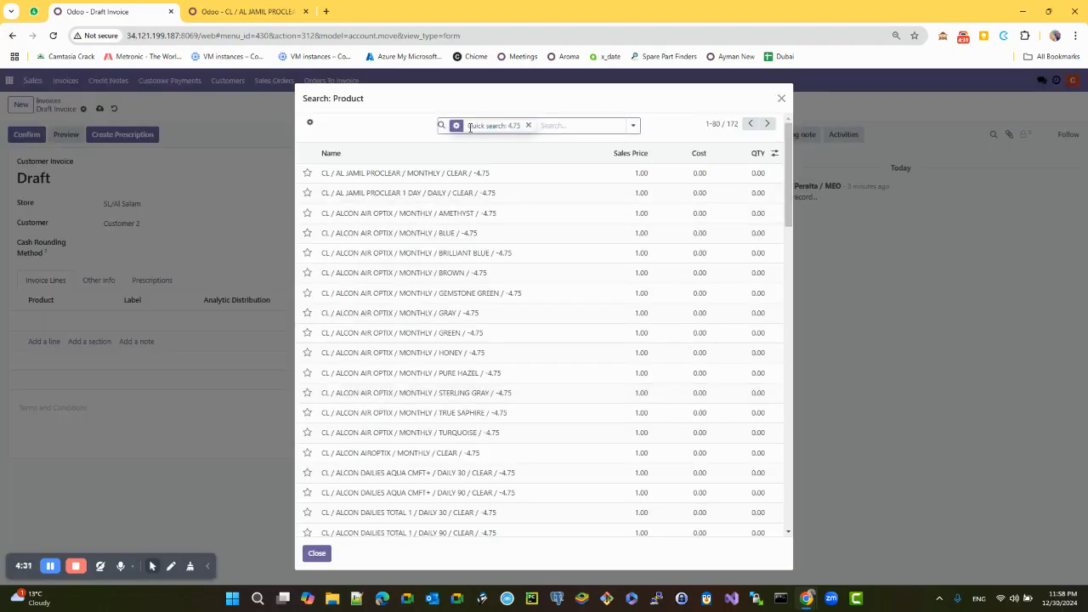
pyautogui.click(460, 130)
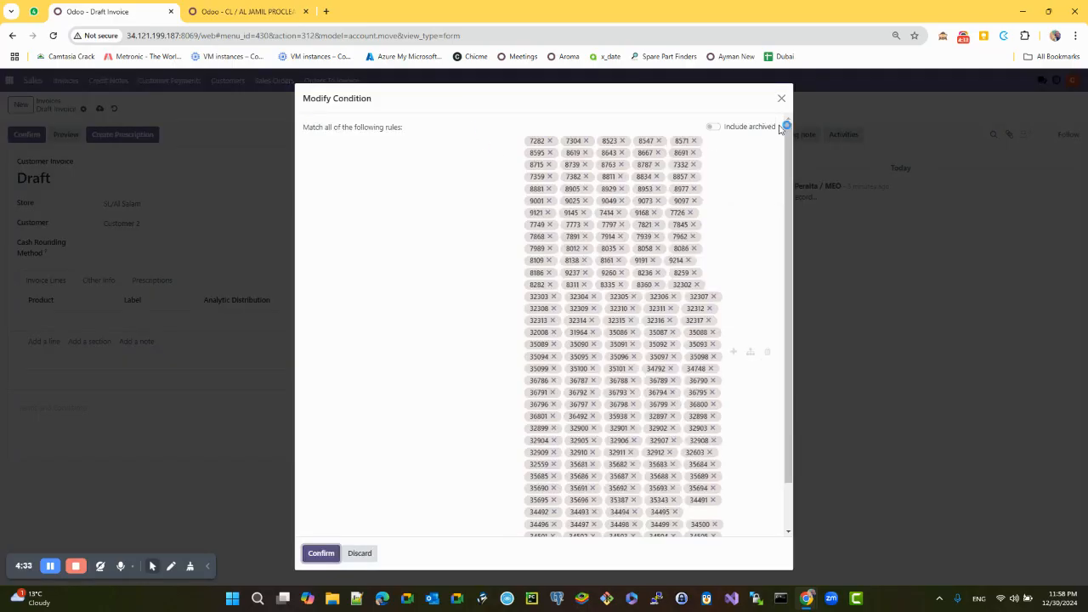
pyautogui.click(775, 98)
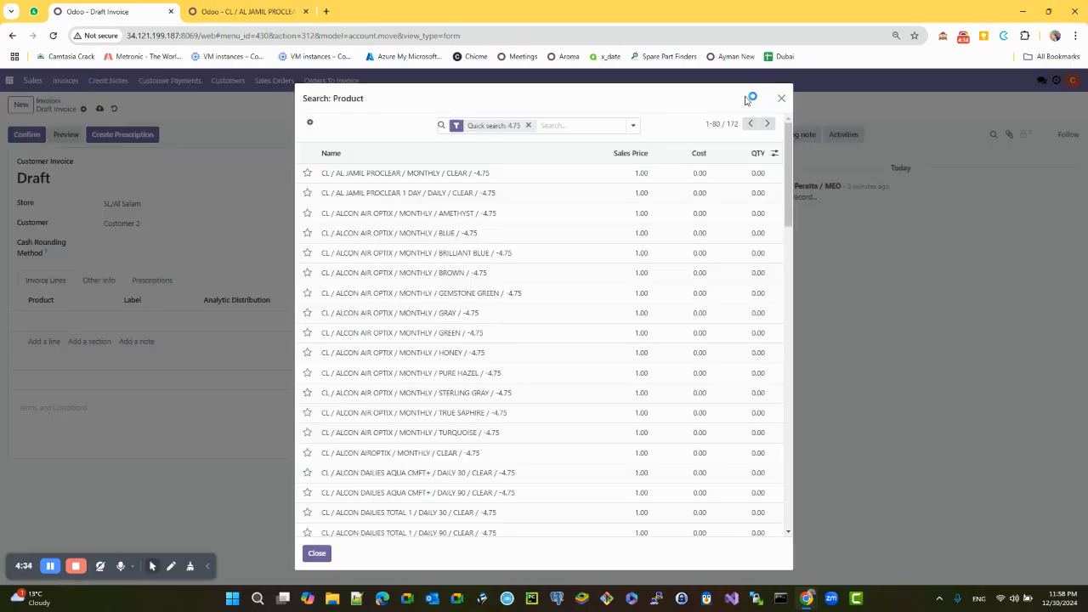
# Step: Add a rule to the 4.75 quick search condition requiring that Name contains jam, and apply it
pyautogui.click(460, 127)
pyautogui.moveTo(788, 154); pyautogui.dragTo(644, 168)
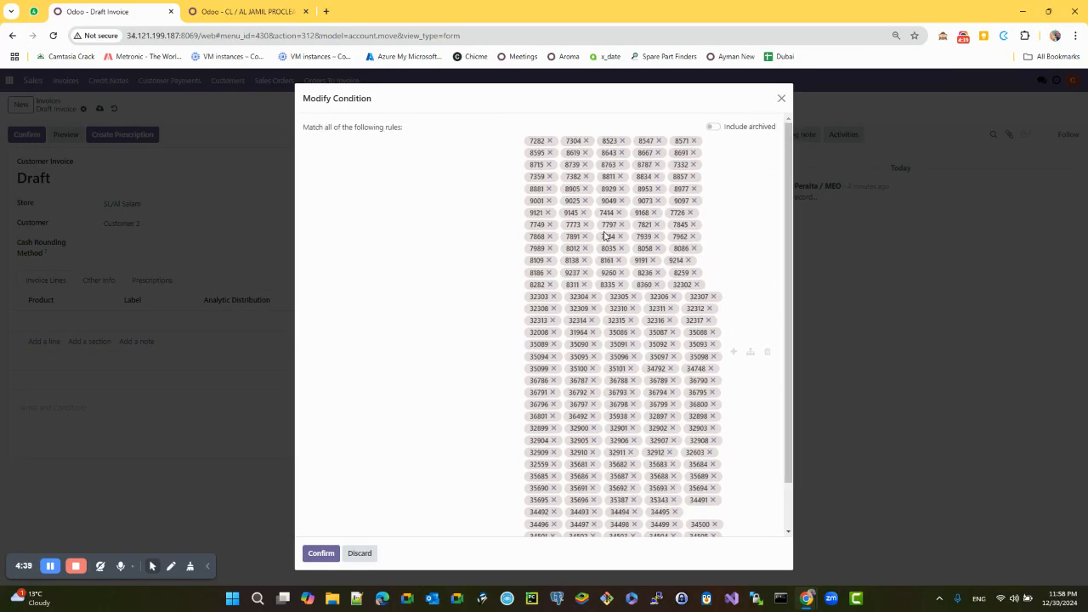
pyautogui.scroll(-2, 603, 255)
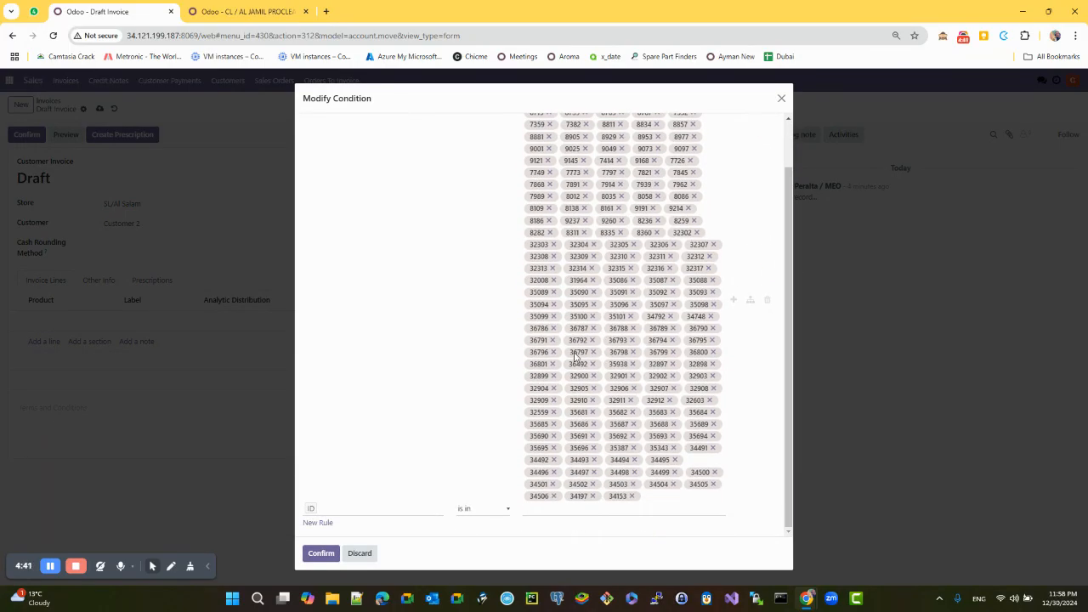
pyautogui.scroll(2, 581, 366)
pyautogui.scroll(-2, 578, 361)
pyautogui.click(310, 523)
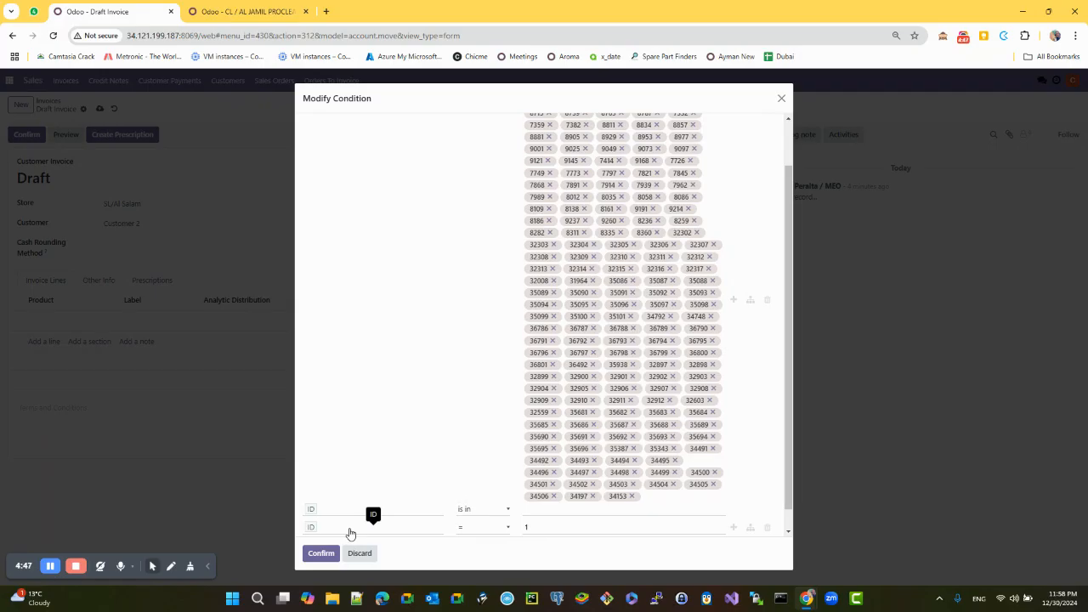
pyautogui.click(350, 528)
pyautogui.write('name')
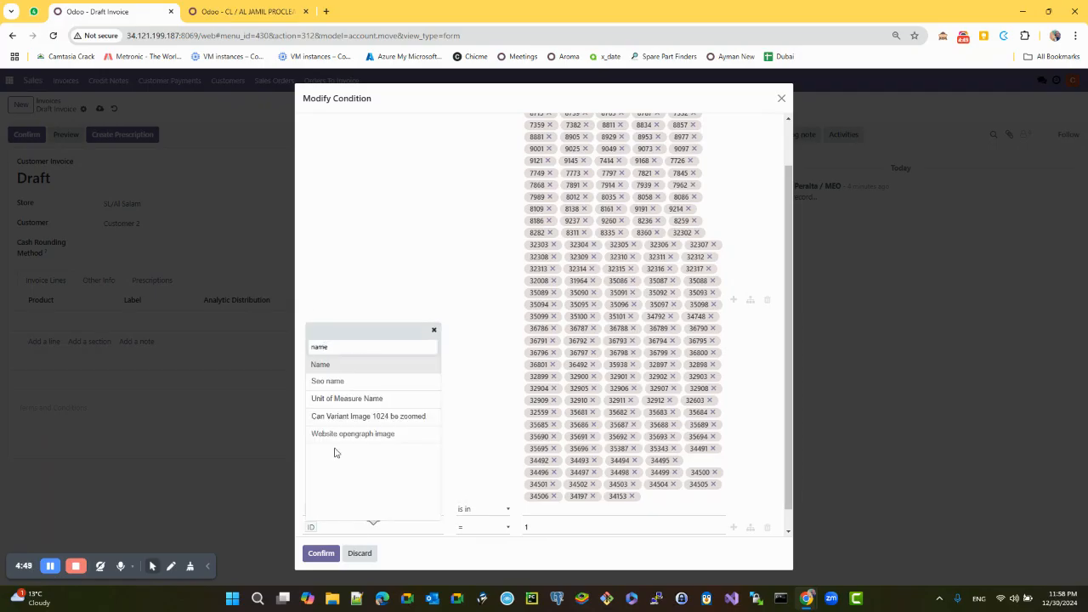
pyautogui.click(319, 366)
pyautogui.click(468, 527)
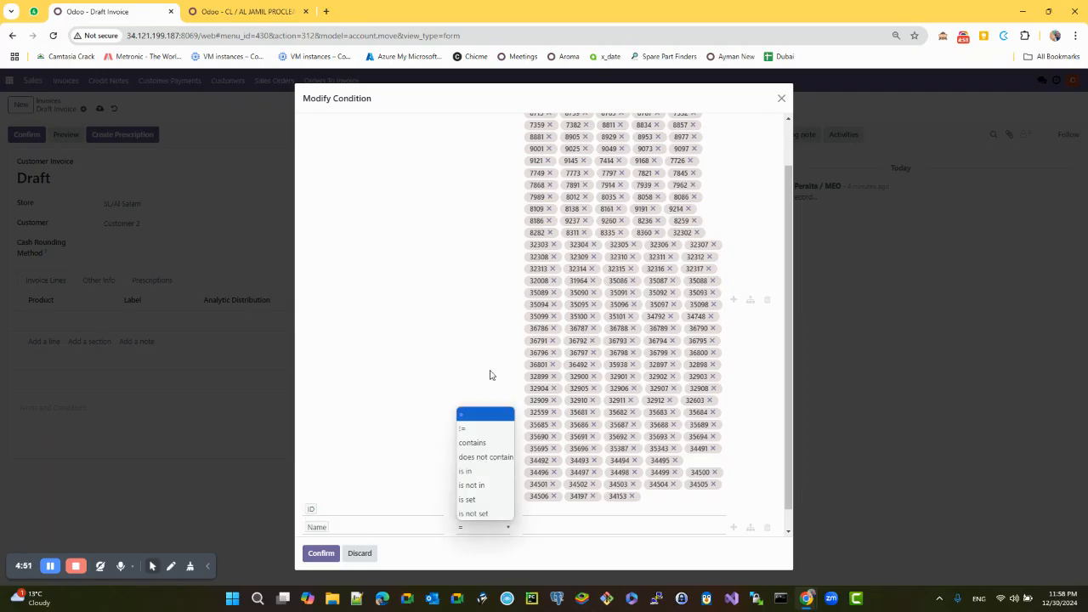
pyautogui.click(472, 443)
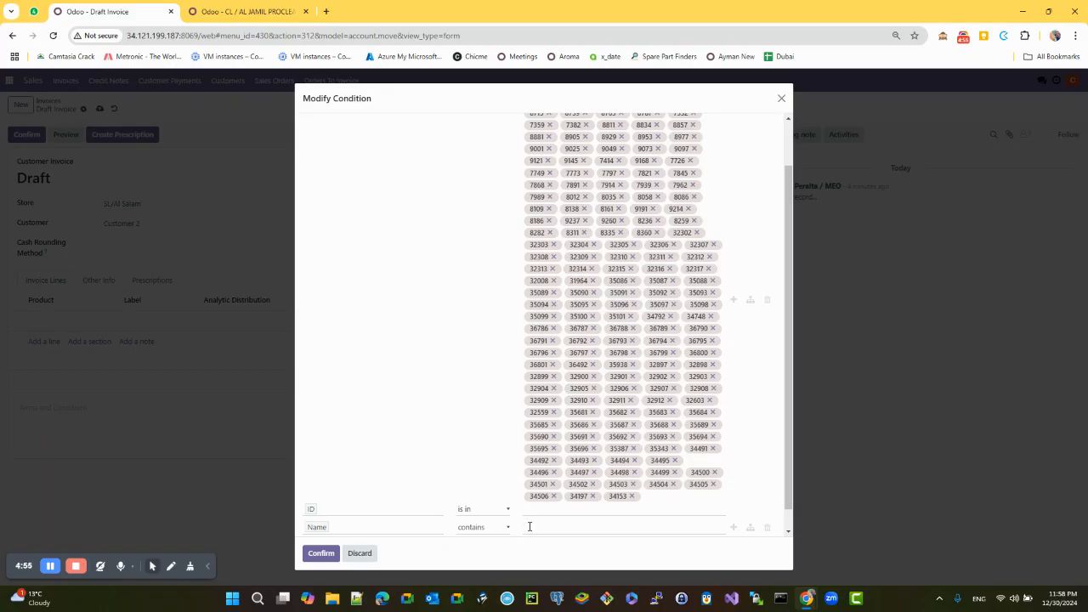
pyautogui.click(321, 553)
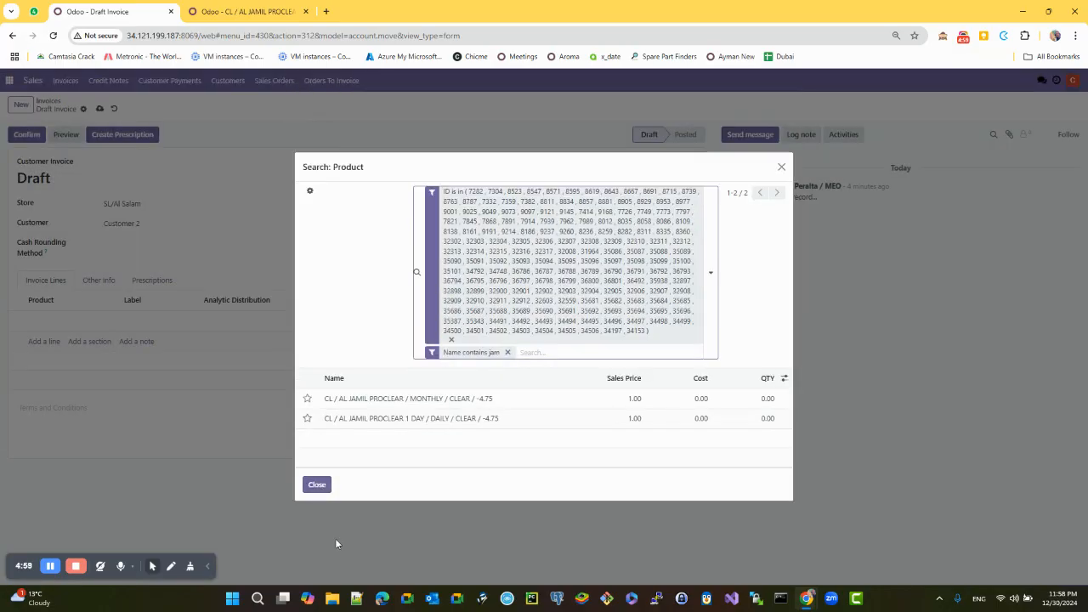
# Step: Choose CL / AL JAMIL PROCLEAR / MONTHLY / CLEAR / -4.75 for the invoice line and widen the Product column
pyautogui.click(361, 402)
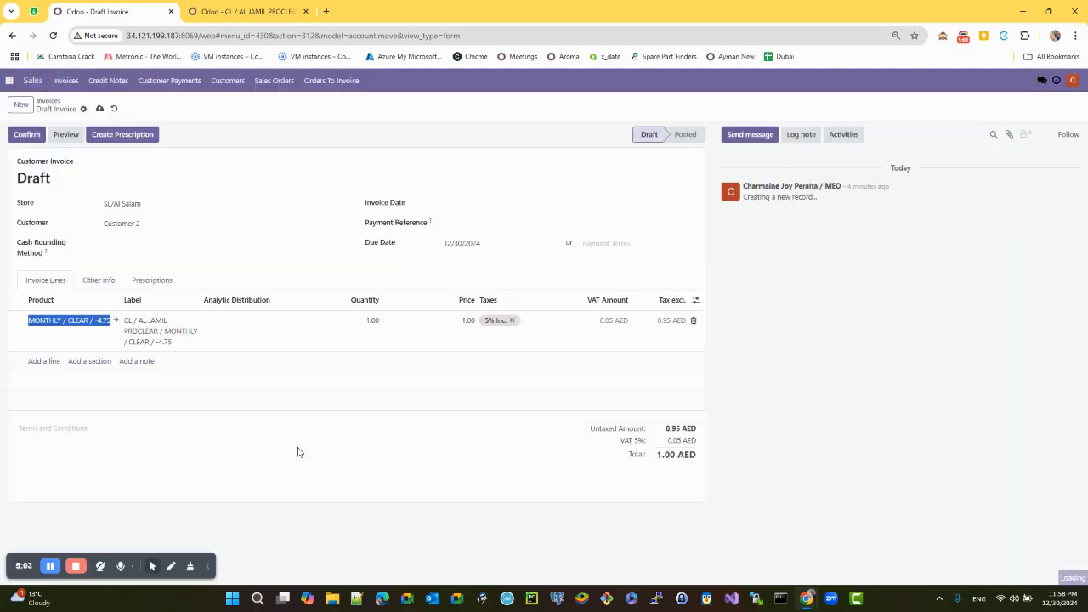
pyautogui.moveTo(119, 297); pyautogui.dragTo(161, 299)
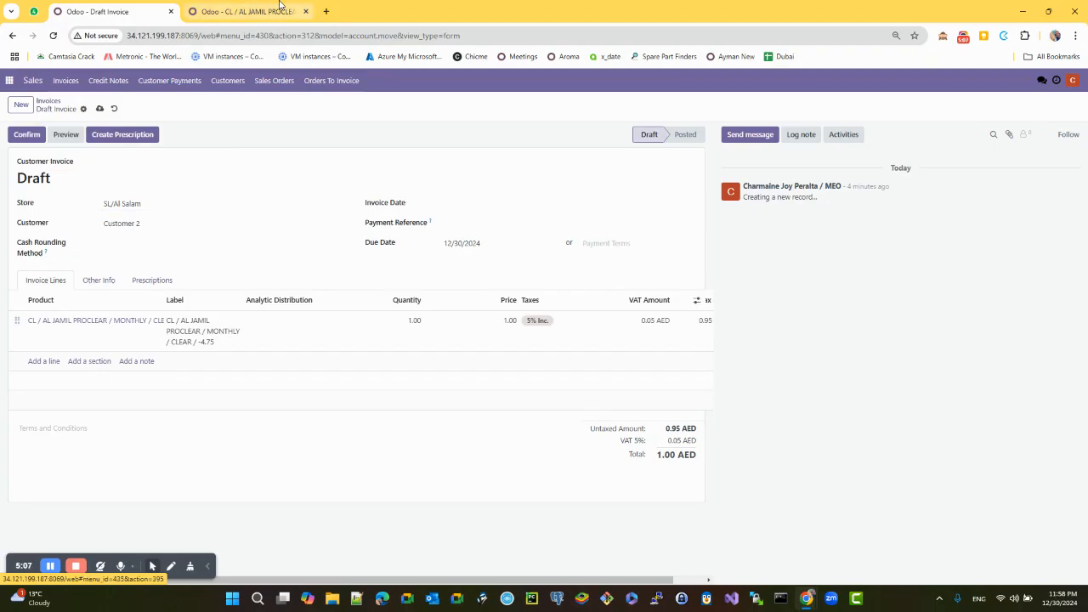
pyautogui.click(247, 11)
pyautogui.moveTo(155, 387); pyautogui.dragTo(83, 387)
pyautogui.hotkey('ctrl', 'c')
pyautogui.click(132, 11)
pyautogui.click(102, 342)
pyautogui.hotkey('ctrl', 'v')
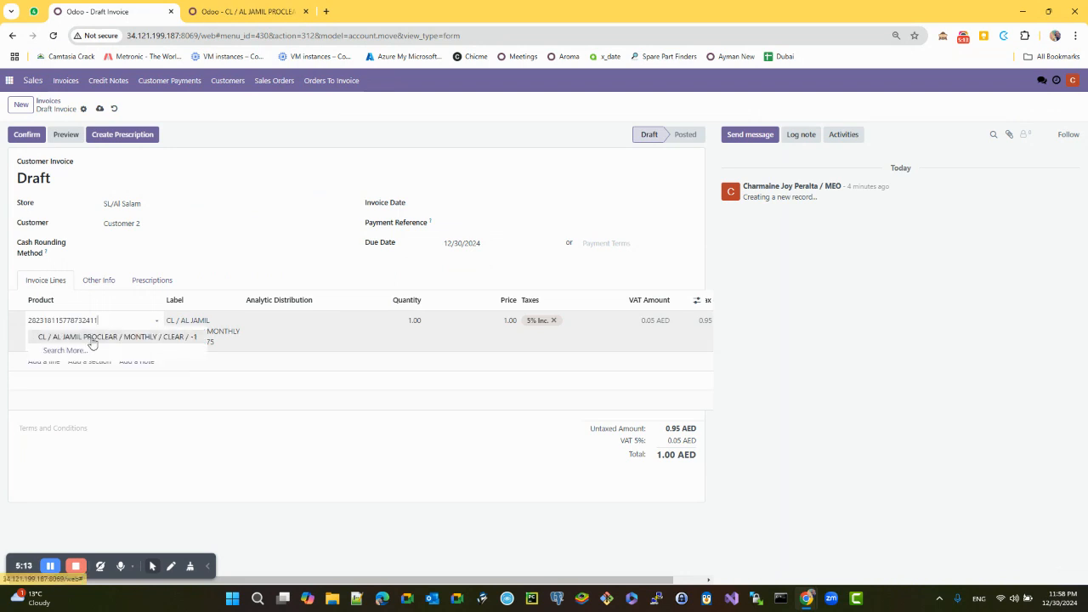
pyautogui.click(90, 338)
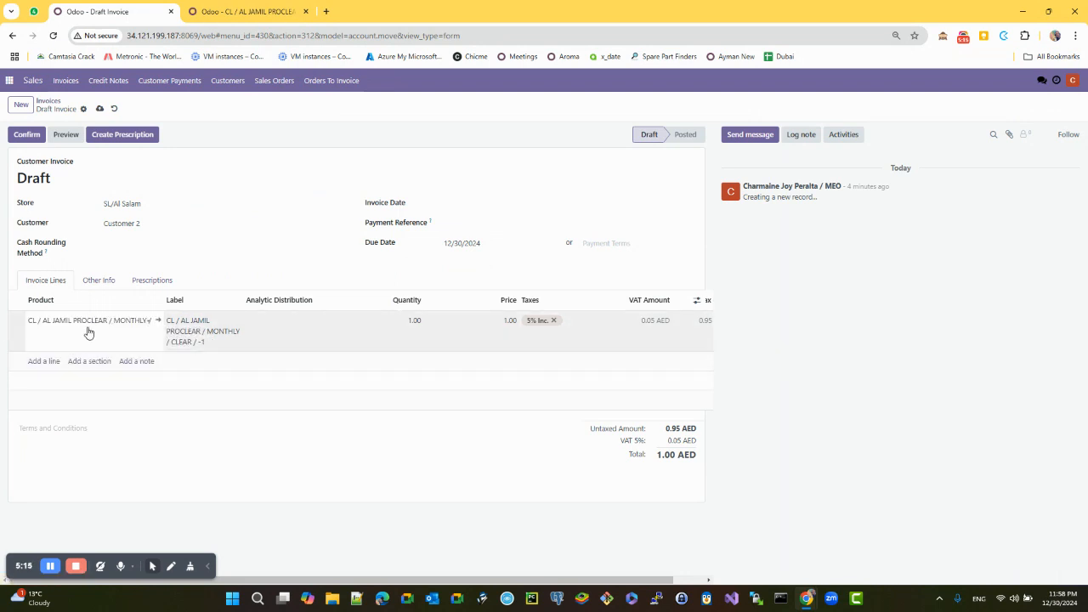
# Step: Widen the Label column slightly and append a new line reading "add something to be printed" to the invoice line's label
pyautogui.moveTo(212, 343); pyautogui.dragTo(170, 321)
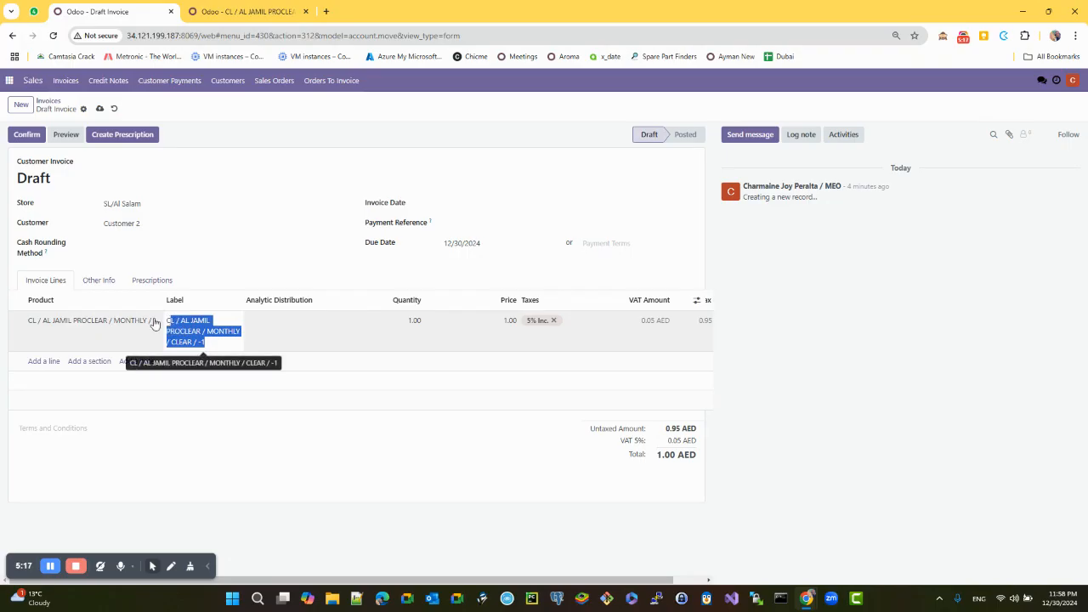
pyautogui.click(76, 320)
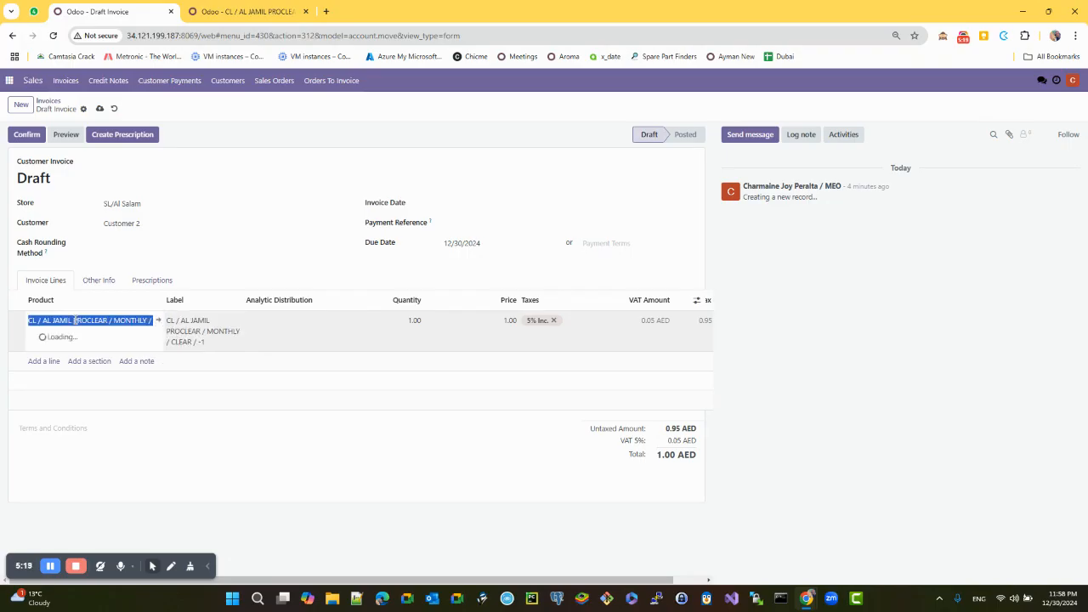
pyautogui.click(199, 321)
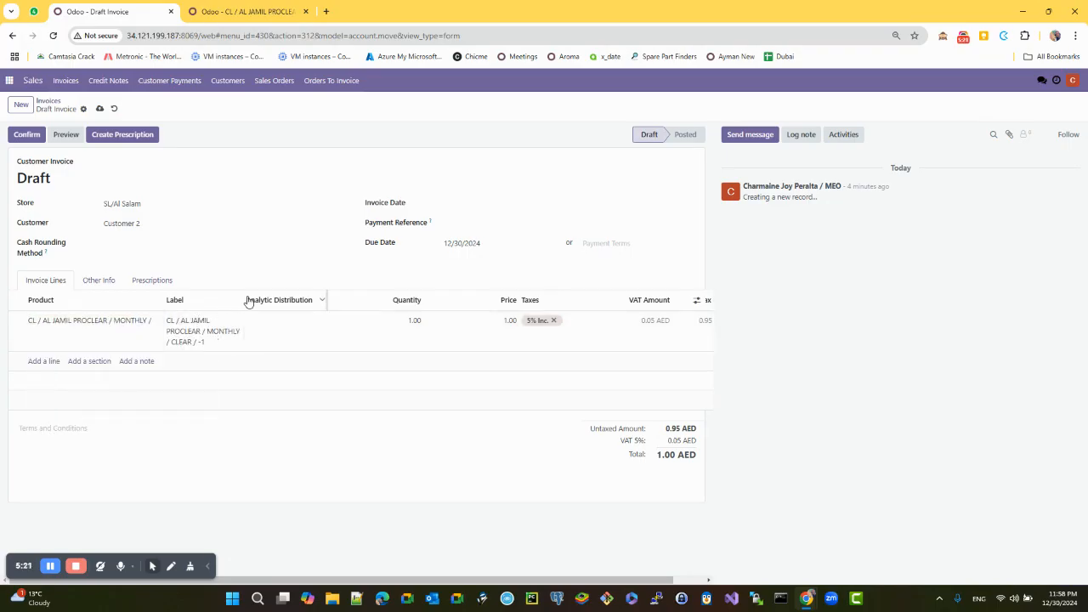
pyautogui.moveTo(242, 297); pyautogui.dragTo(247, 359)
pyautogui.click(195, 335)
pyautogui.click(215, 334)
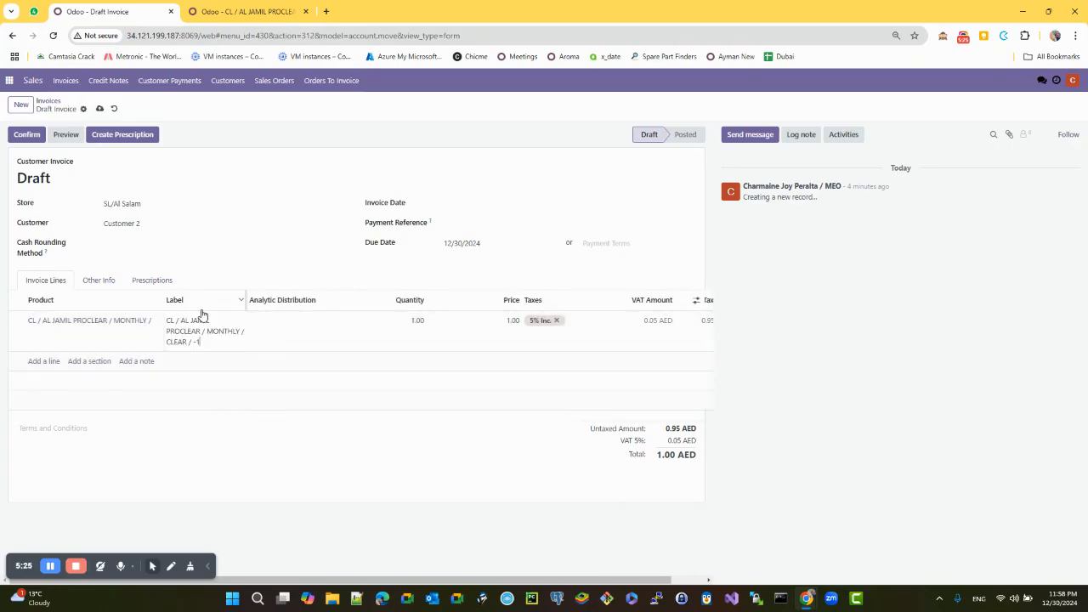
pyautogui.press('Return')
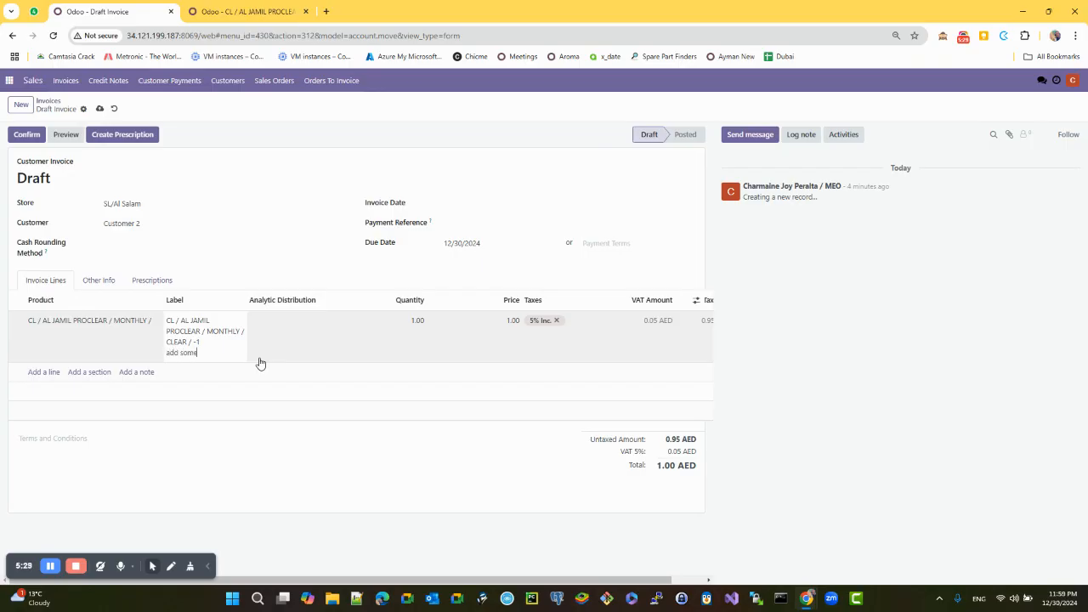
pyautogui.write('add something to be printed')
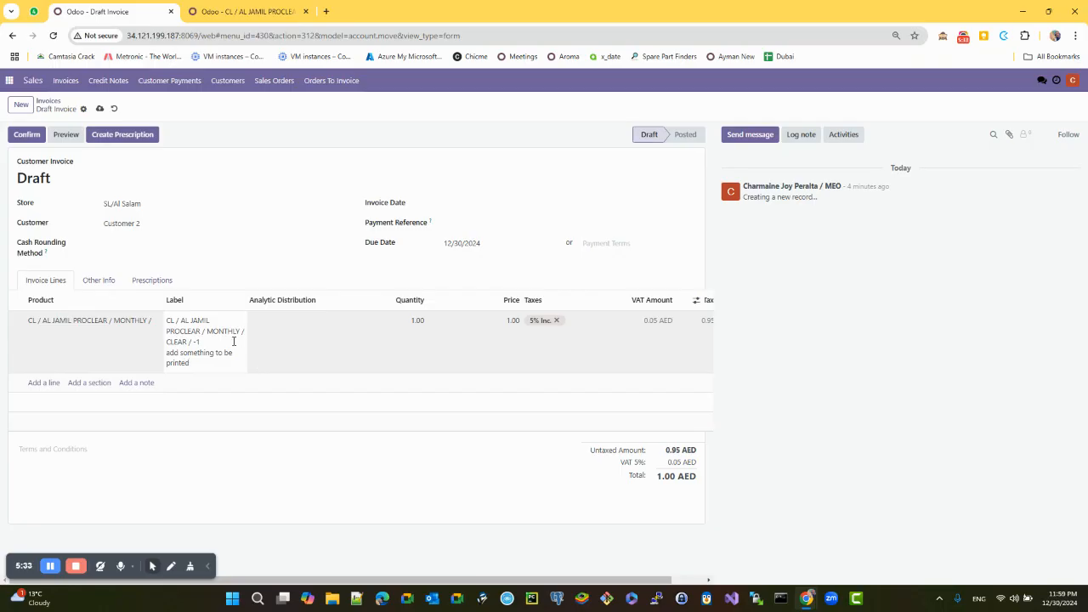
pyautogui.tripleClick(197, 341)
pyautogui.click(216, 340)
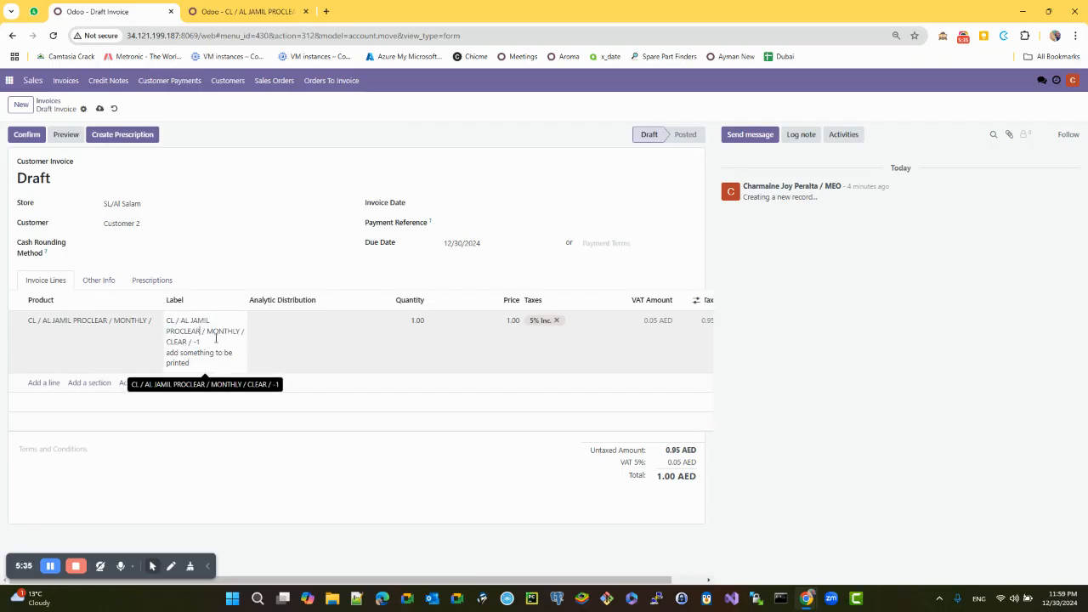
pyautogui.press('Return')
pyautogui.press('Return')
pyautogui.press('Return')
pyautogui.press('BackSpace')
pyautogui.press('BackSpace')
pyautogui.press('BackSpace')
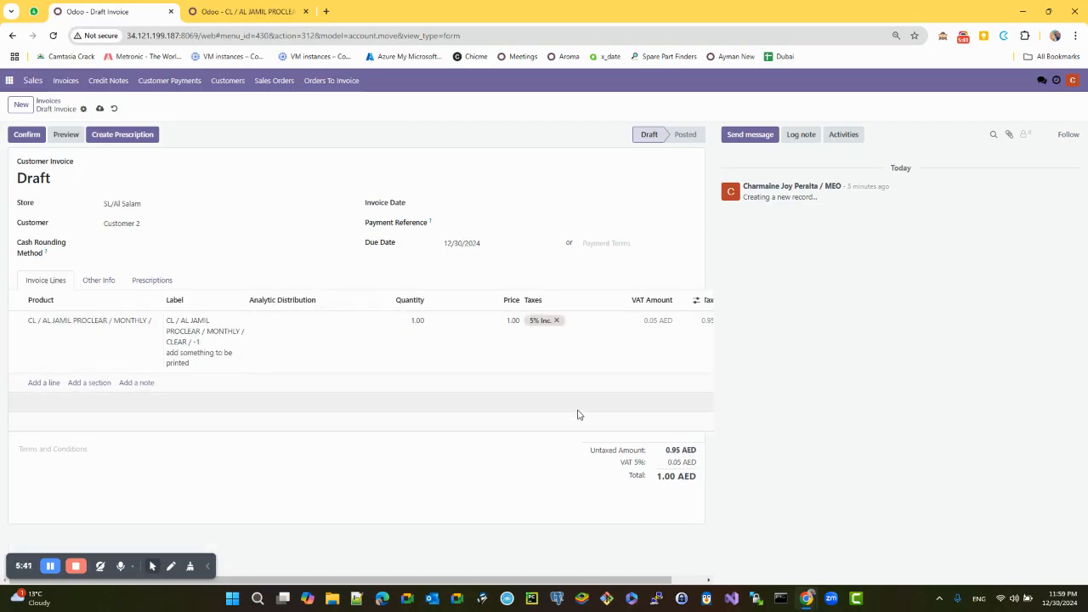
# Step: Hide the Analytic Distribution column in the invoice lines table
pyautogui.hotkey('ctrl', '-')
pyautogui.hotkey('ctrl', '-')
pyautogui.click(616, 265)
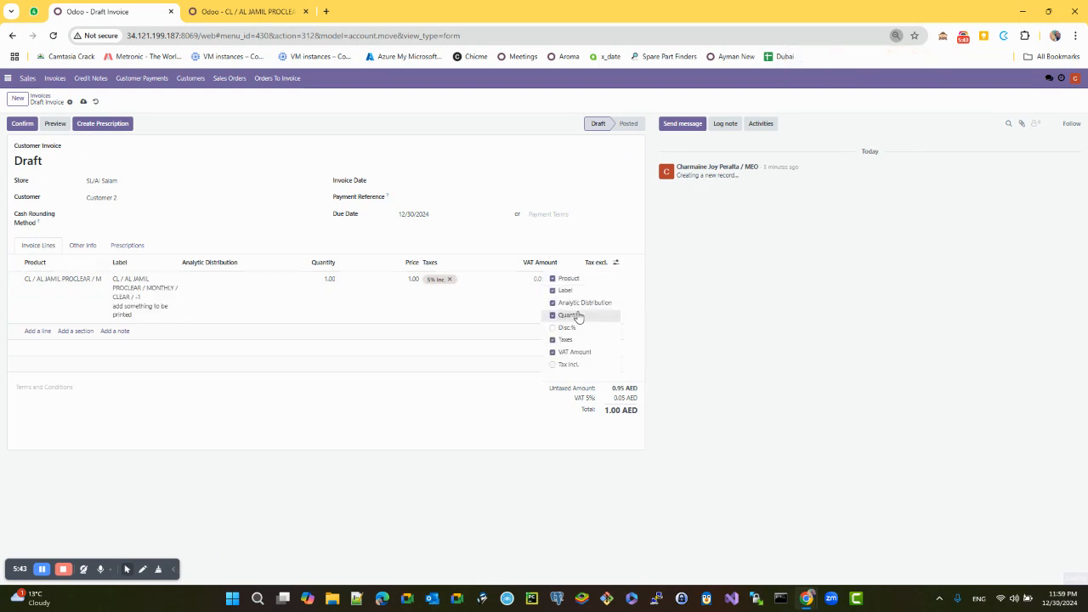
pyautogui.click(617, 266)
pyautogui.hotkey('ctrl', '+')
pyautogui.hotkey('ctrl', '+')
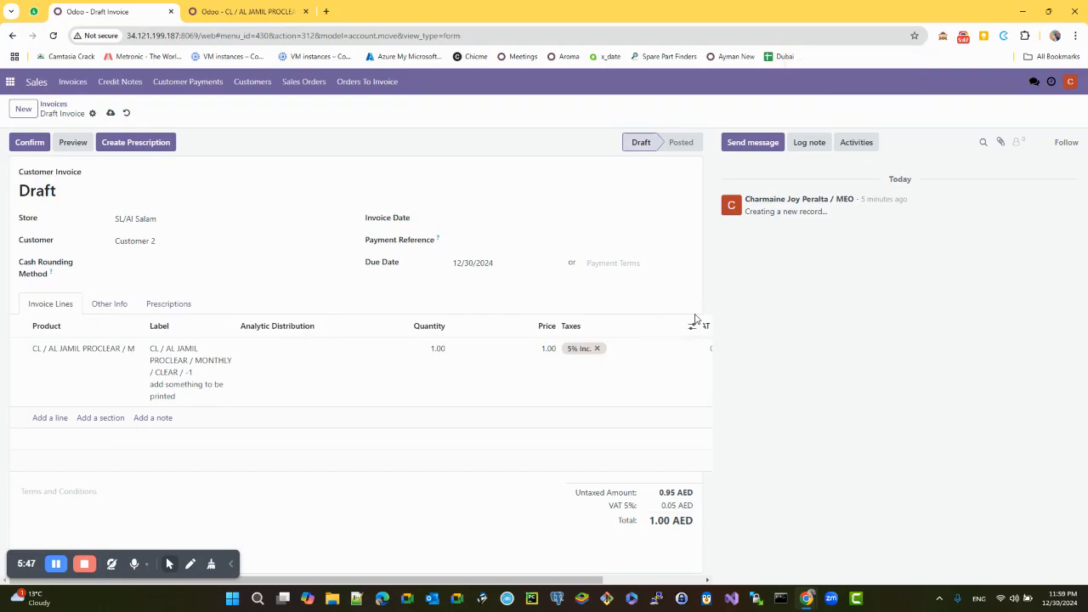
pyautogui.click(692, 332)
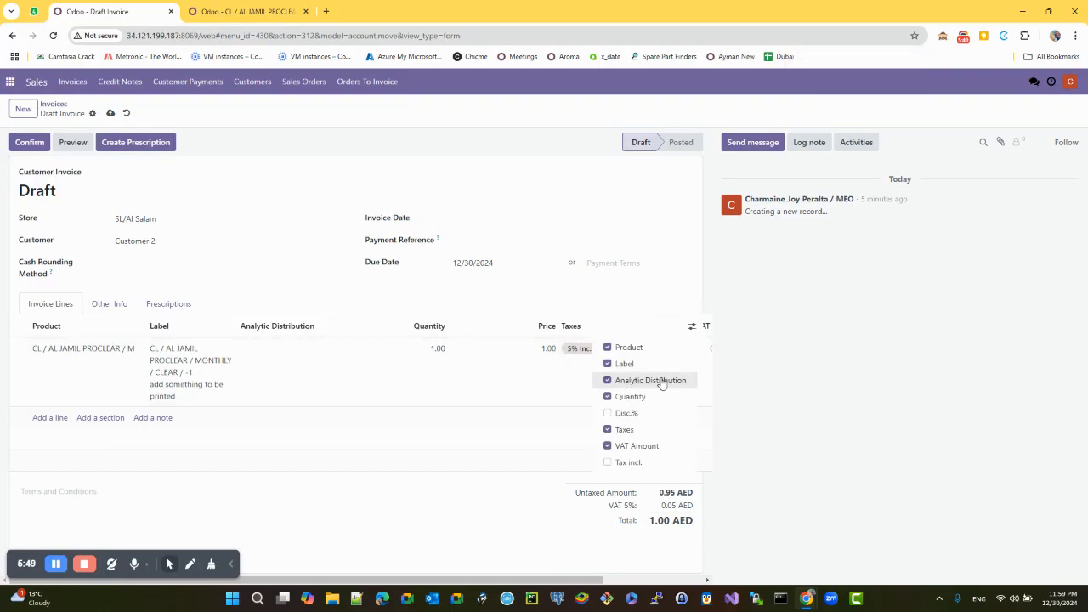
pyautogui.click(663, 381)
pyautogui.click(665, 381)
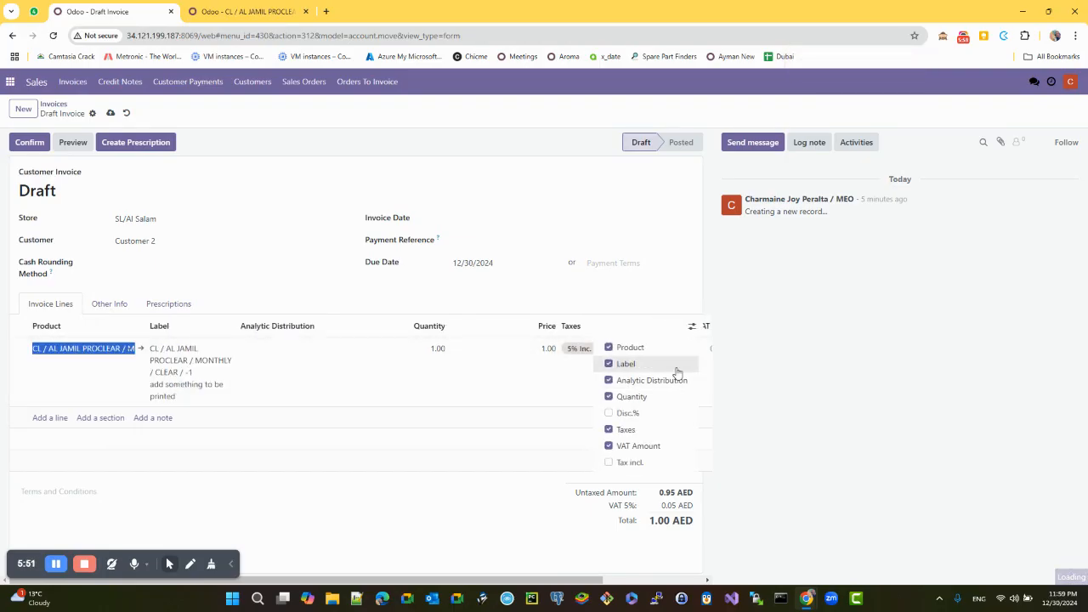
pyautogui.click(672, 381)
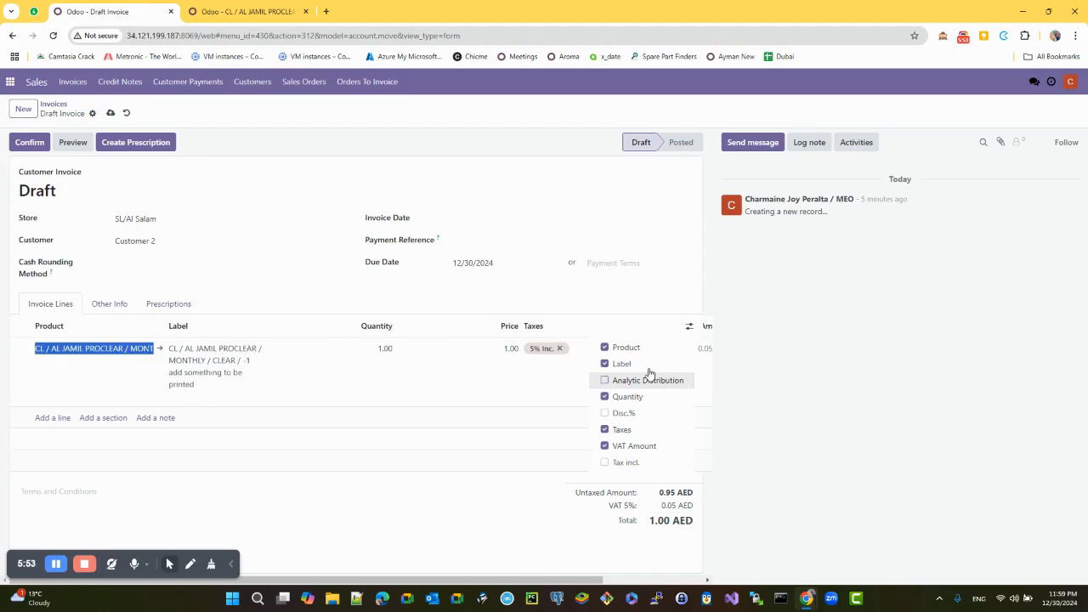
pyautogui.click(370, 490)
pyautogui.hotkey('ctrl', '-')
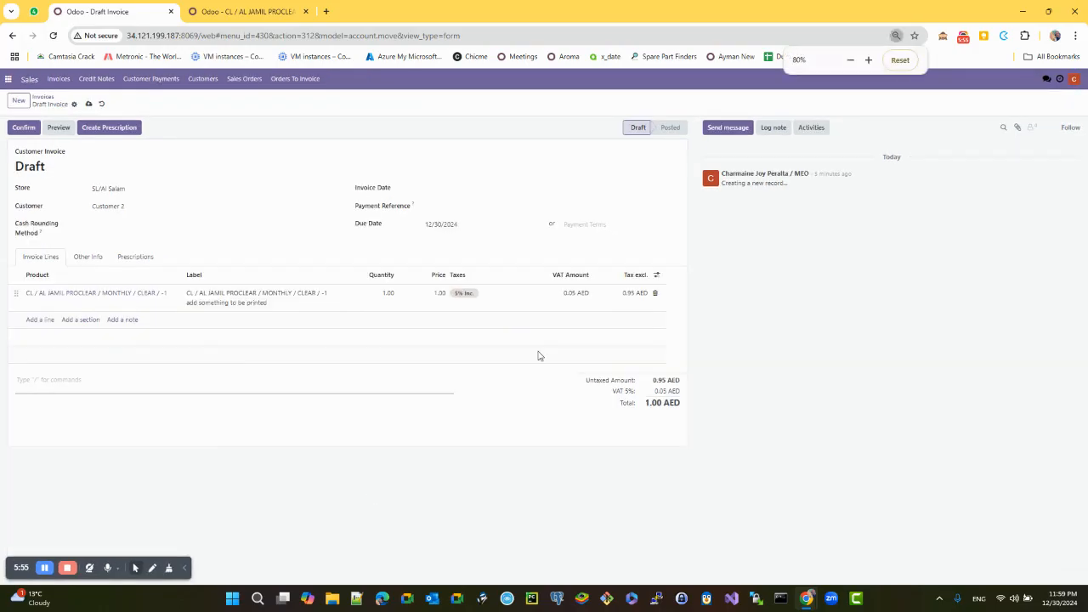
# Step: Open the product record linked from the invoice line and set its sales price to AED 50
pyautogui.click(388, 293)
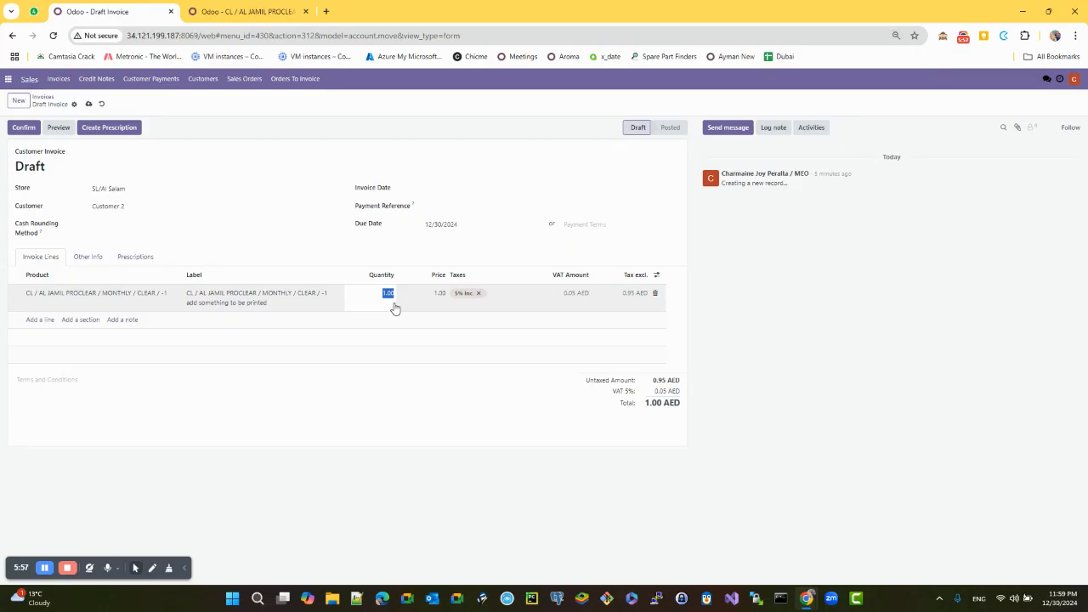
pyautogui.click(431, 308)
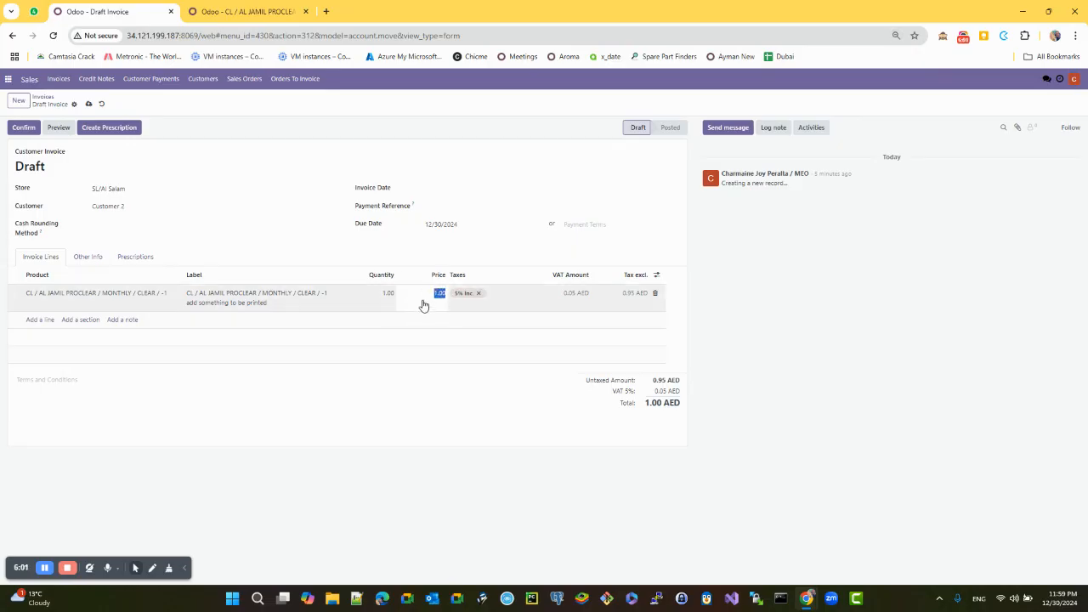
pyautogui.click(126, 297)
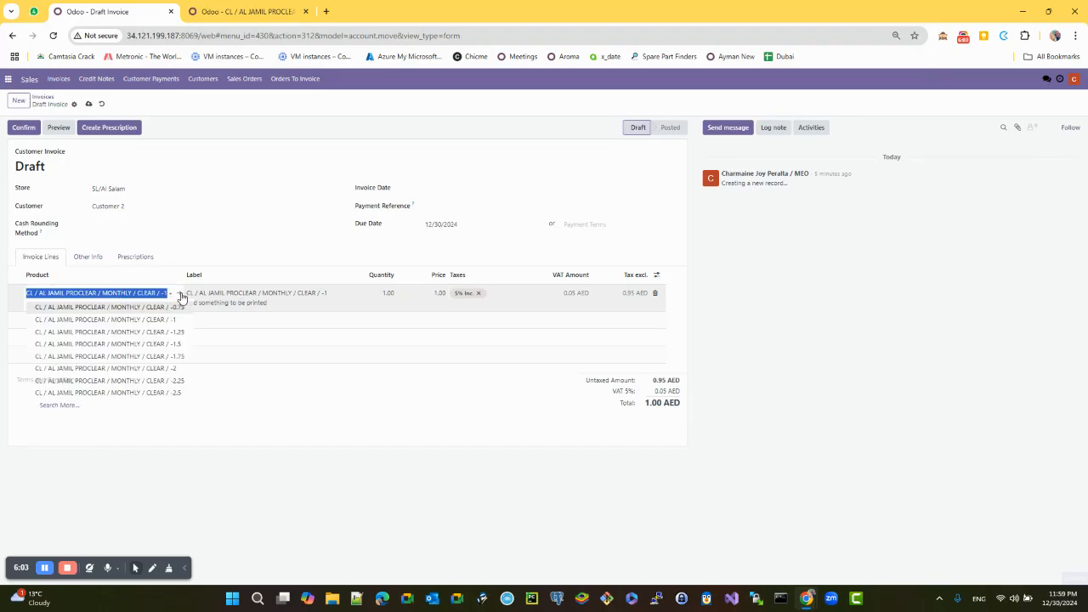
pyautogui.tripleClick(145, 294)
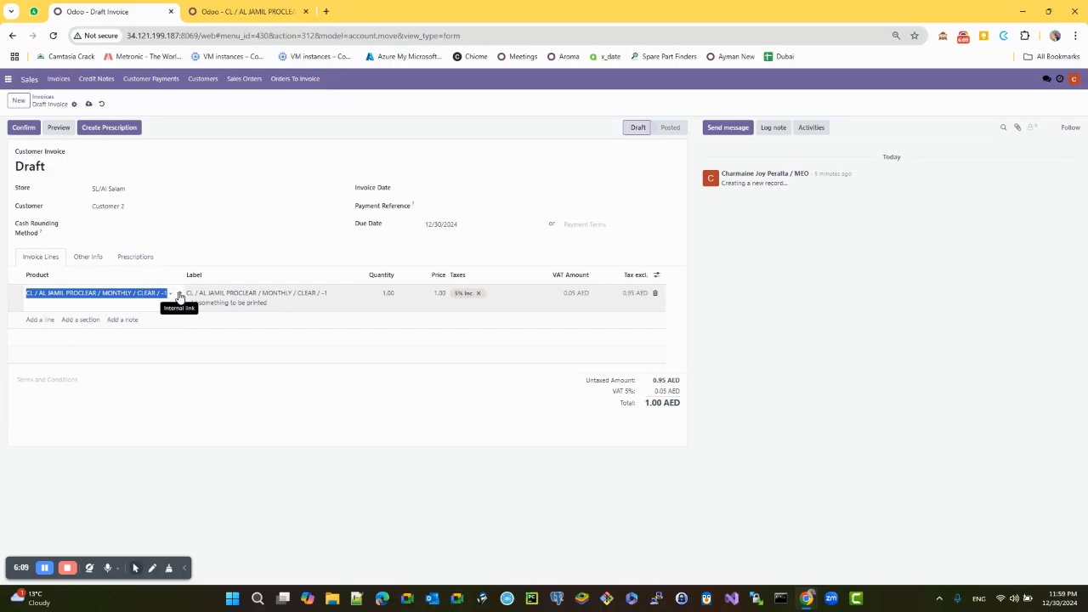
pyautogui.hotkey('ctrl', '+')
pyautogui.hotkey('ctrl', '+')
pyautogui.hotkey('ctrl', '+')
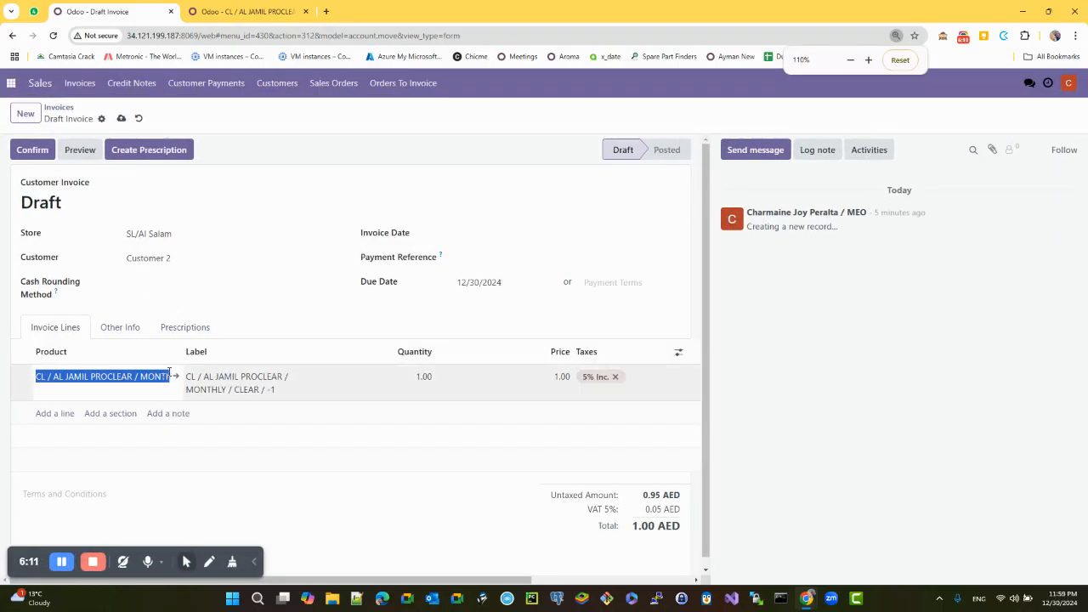
pyautogui.click(176, 379)
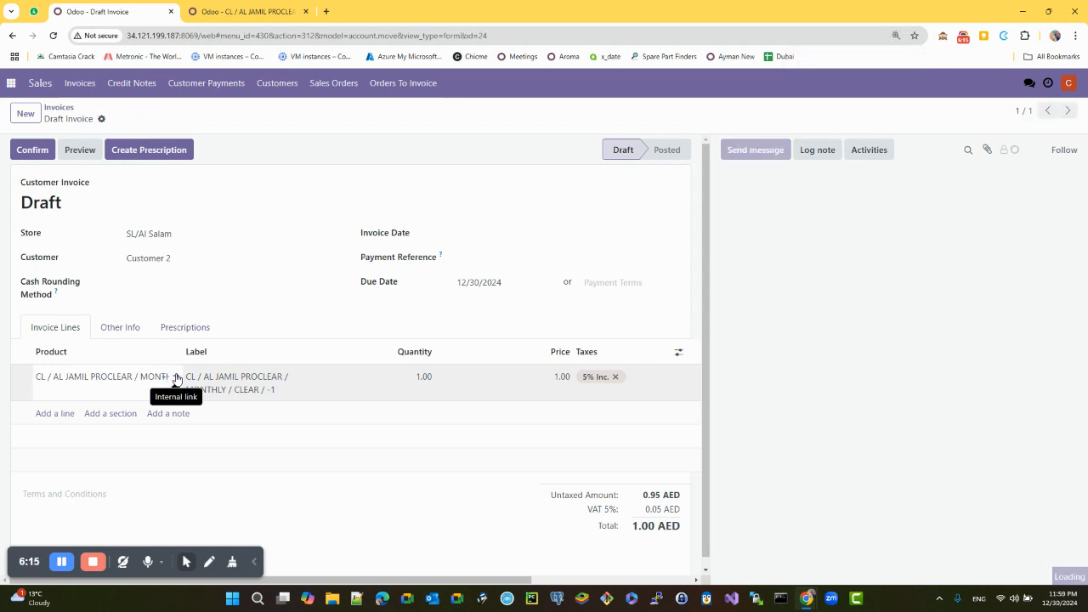
pyautogui.click(506, 290)
pyautogui.write('50')
pyautogui.click(272, 152)
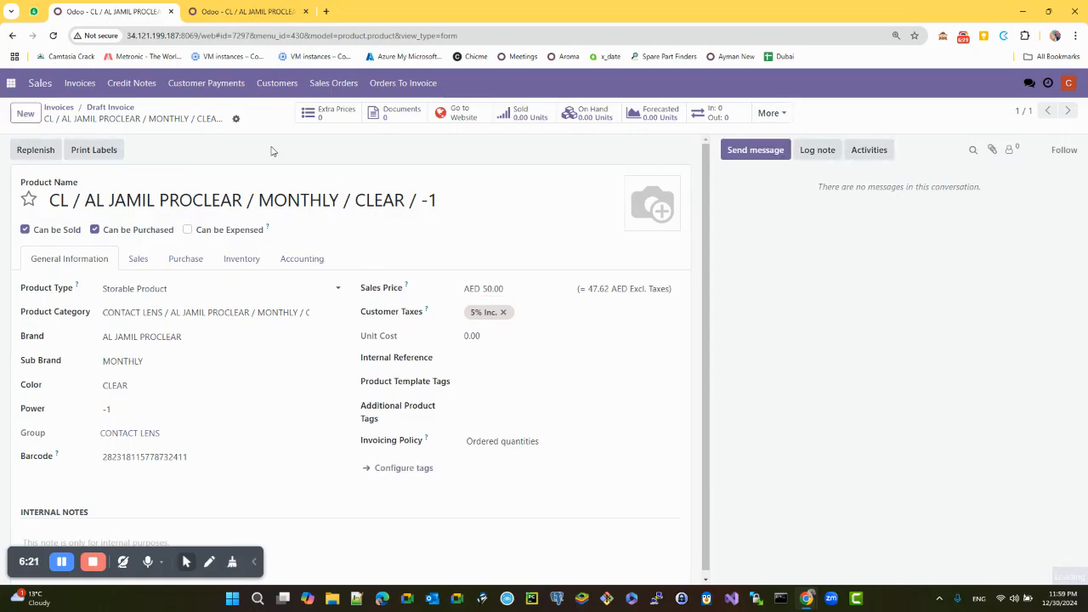
# Step: Copy the full product name from the product record and return to the draft invoice
pyautogui.moveTo(181, 119); pyautogui.dragTo(46, 121)
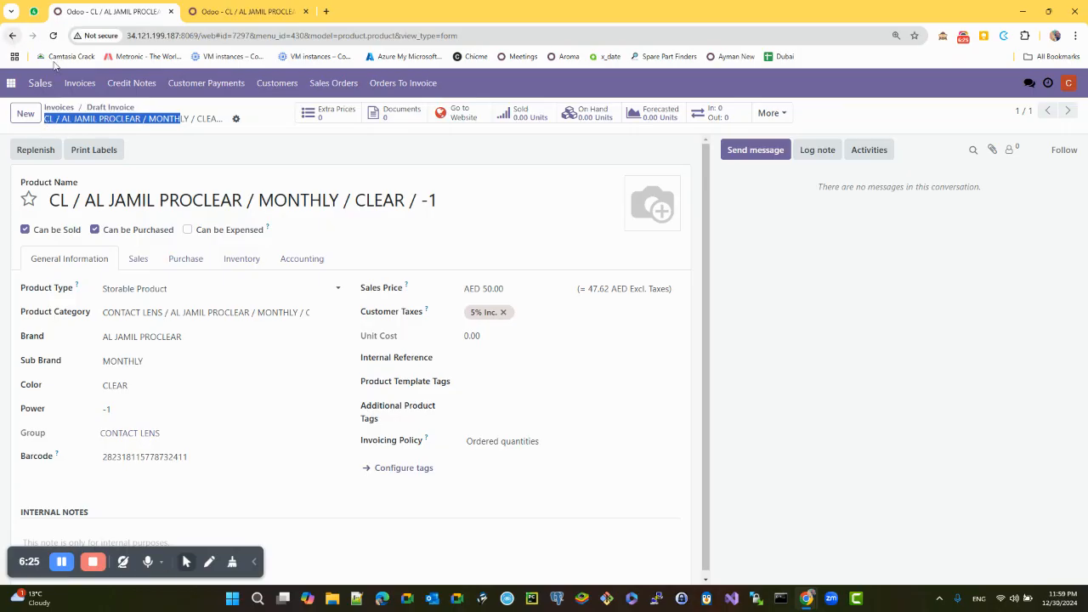
pyautogui.click(156, 117)
pyautogui.moveTo(173, 118); pyautogui.dragTo(54, 120)
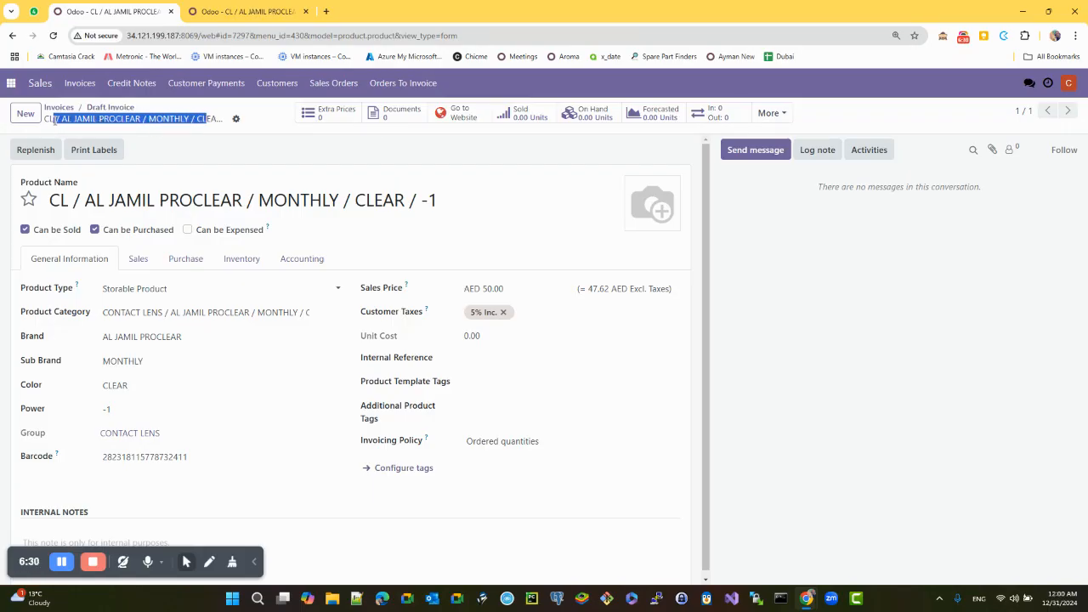
pyautogui.click(100, 111)
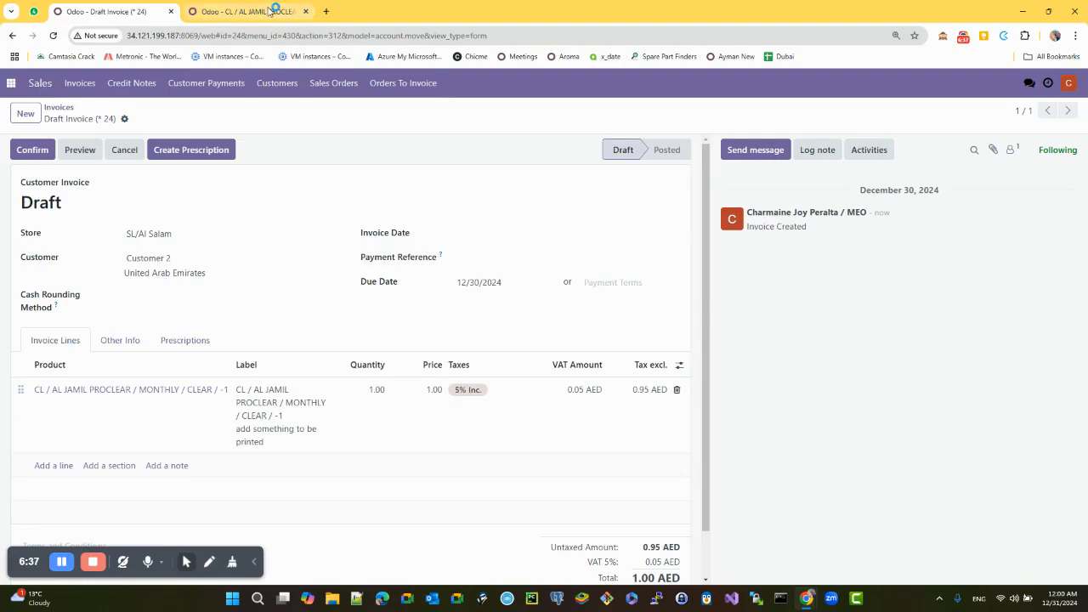
pyautogui.click(145, 397)
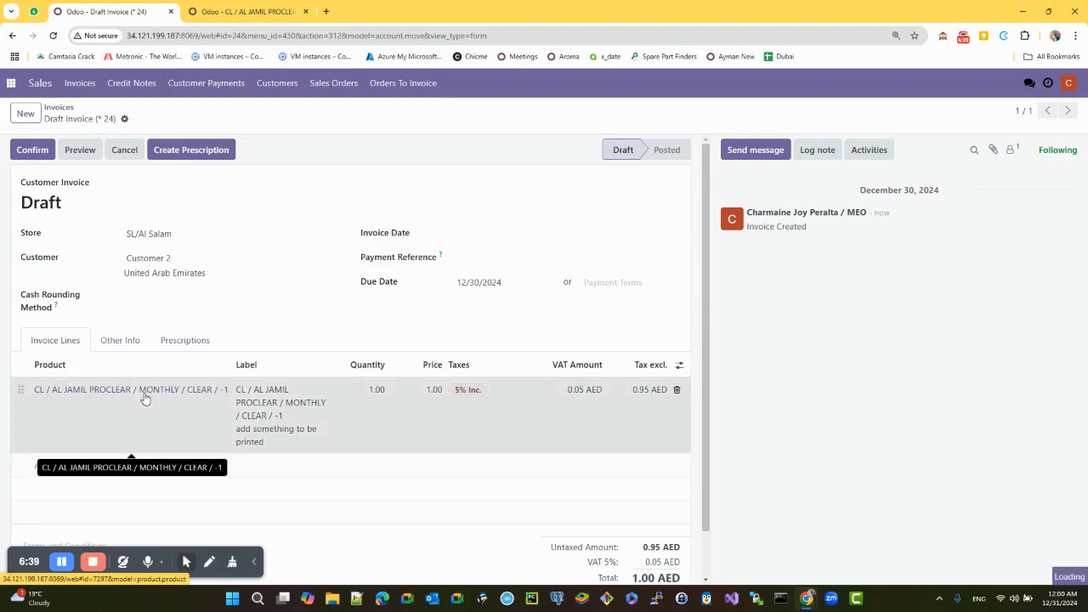
pyautogui.tripleClick(266, 180)
pyautogui.hotkey('ctrl', 'c')
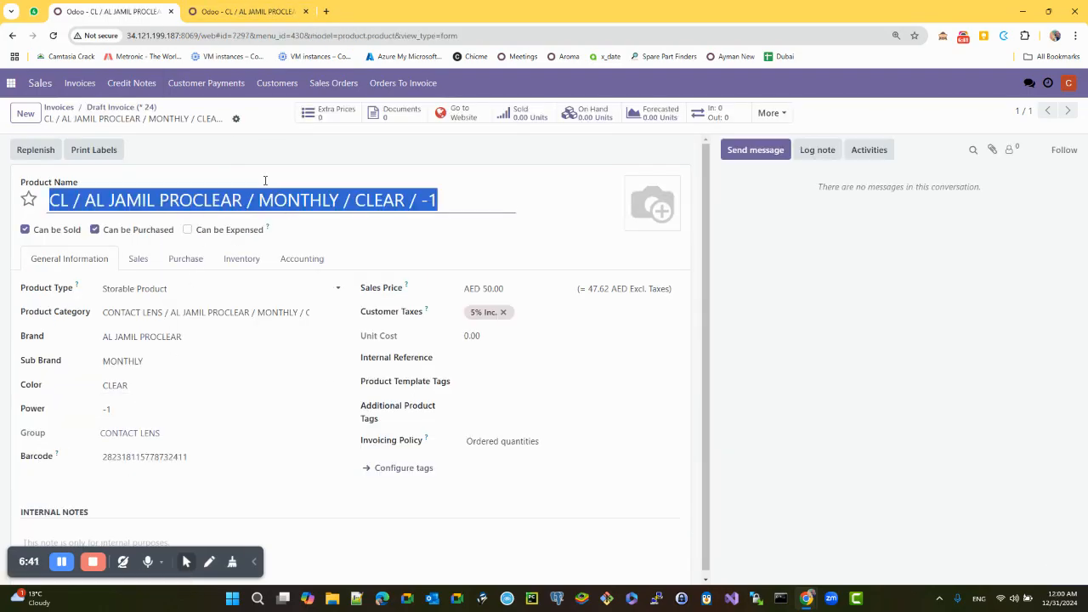
pyautogui.click(123, 107)
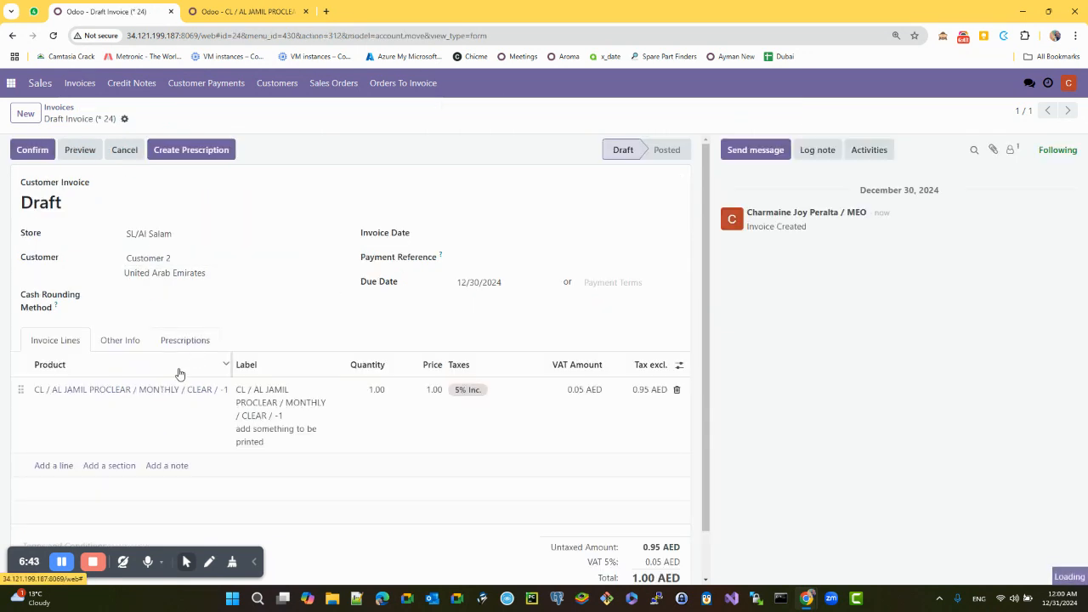
# Step: Delete the existing invoice line and add a new one for CL / AL JAMIL PROCLEAR / MONTHLY / CLEAR / -1 using the copied name
pyautogui.click(677, 391)
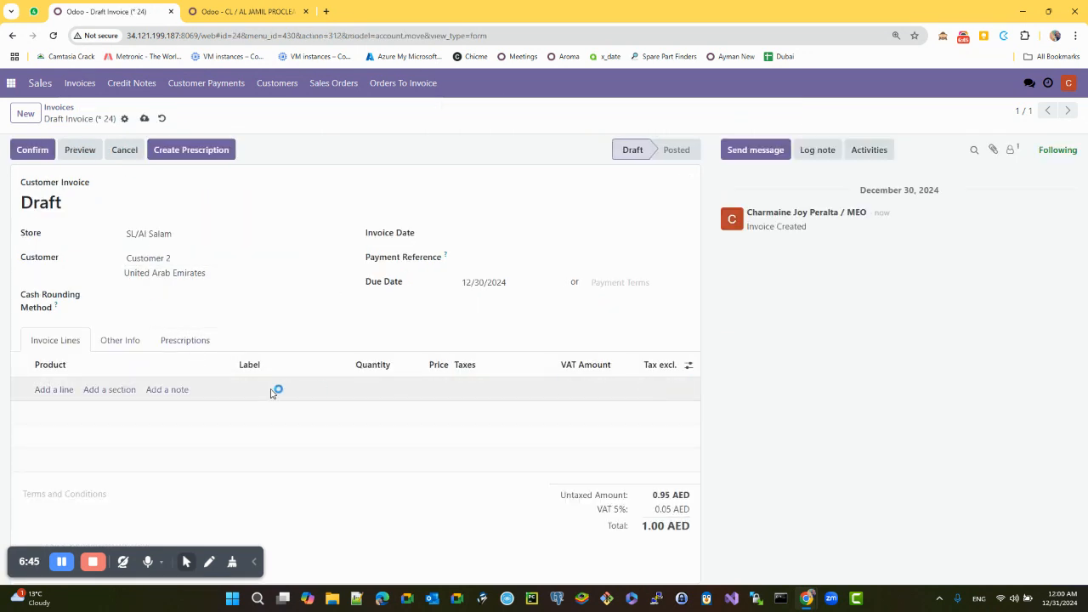
pyautogui.click(64, 388)
pyautogui.hotkey('ctrl', 'v')
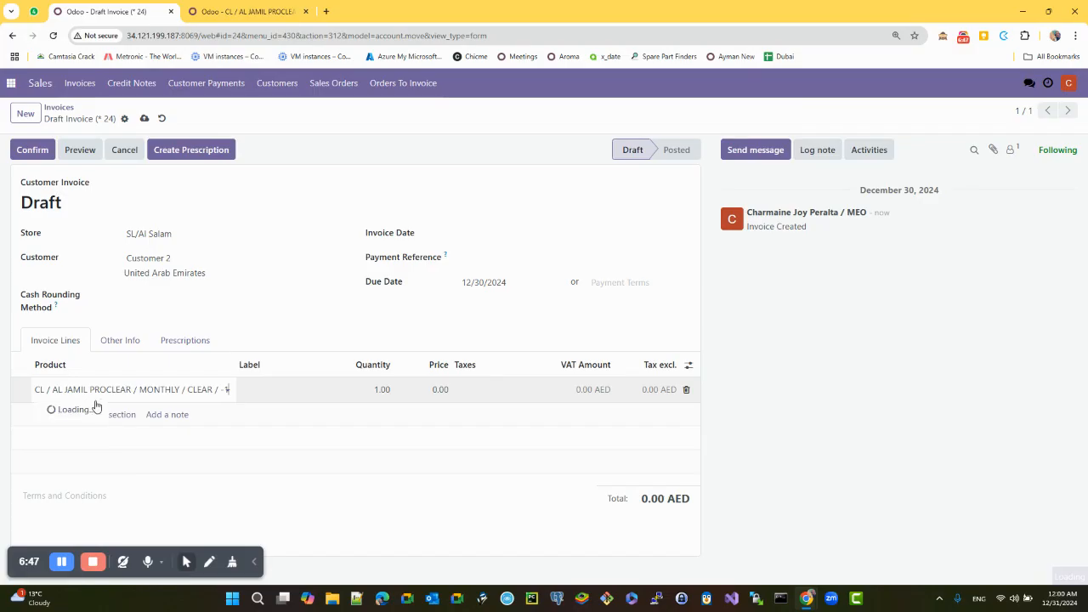
pyautogui.click(150, 410)
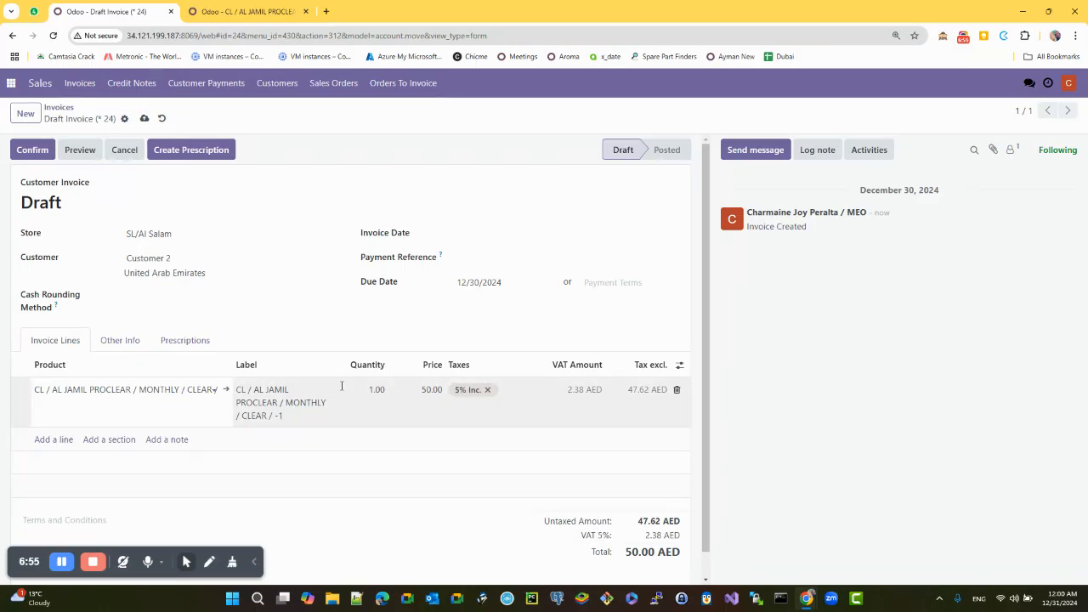
# Step: Set the invoice line's quantity to 2 and save the draft invoice
pyautogui.click(384, 393)
pyautogui.write('2')
pyautogui.click(478, 299)
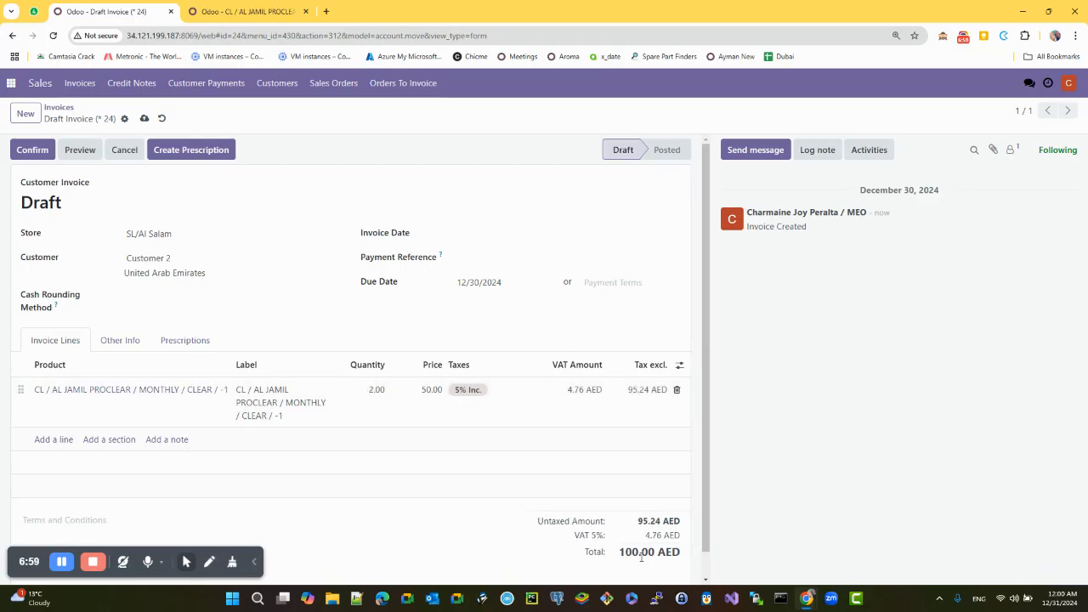
pyautogui.moveTo(636, 553); pyautogui.dragTo(643, 553)
pyautogui.click(647, 557)
pyautogui.click(144, 120)
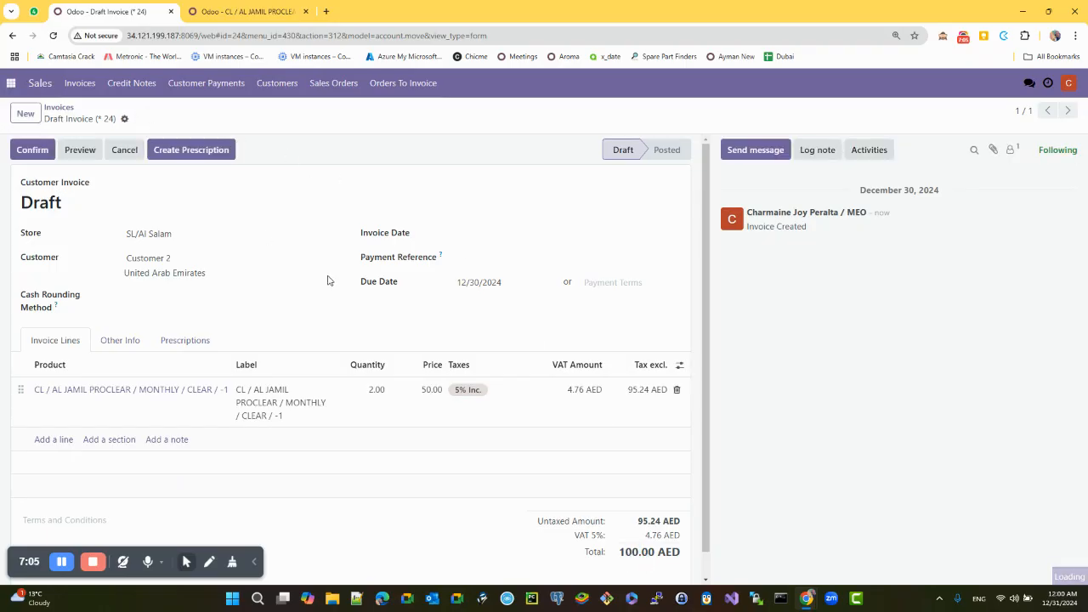
pyautogui.click(482, 240)
pyautogui.click(357, 224)
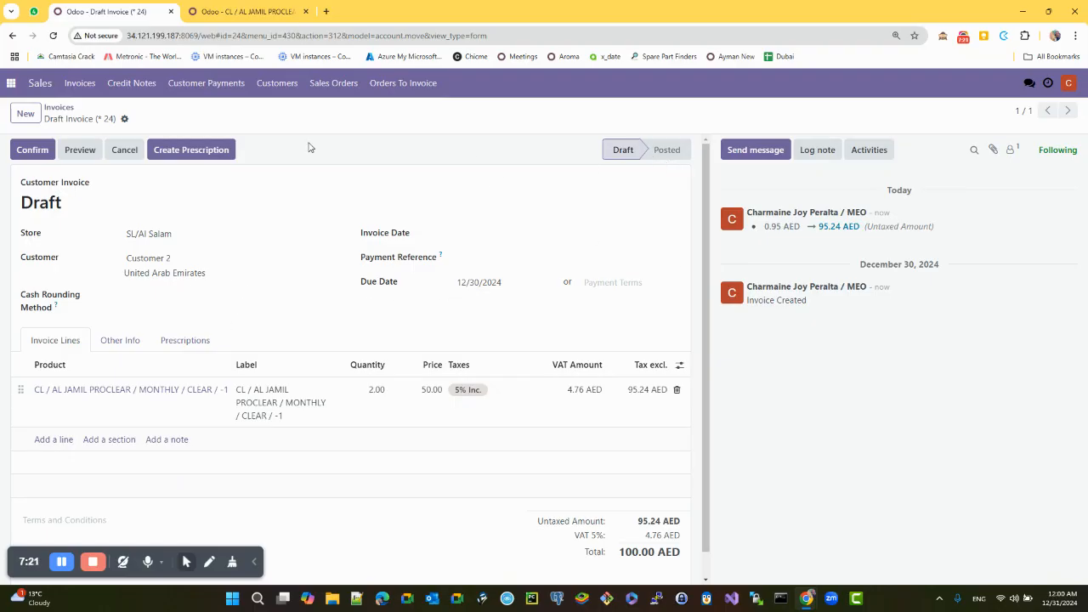
# Step: Examine the draft invoice's due date and its calendar without changing the date
pyautogui.click(480, 286)
pyautogui.moveTo(368, 287); pyautogui.dragTo(400, 285)
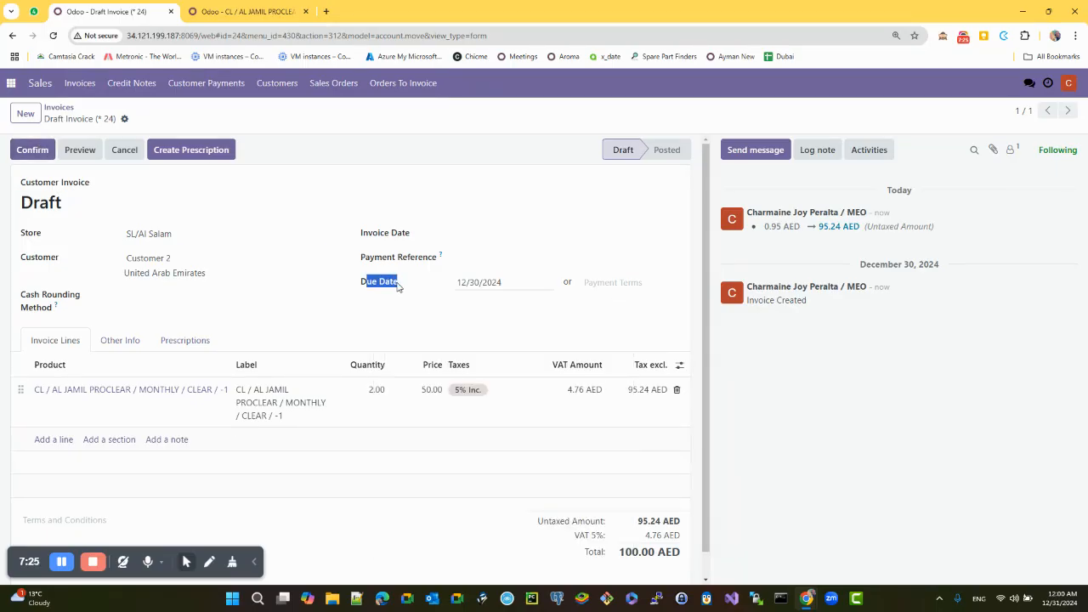
pyautogui.click(491, 288)
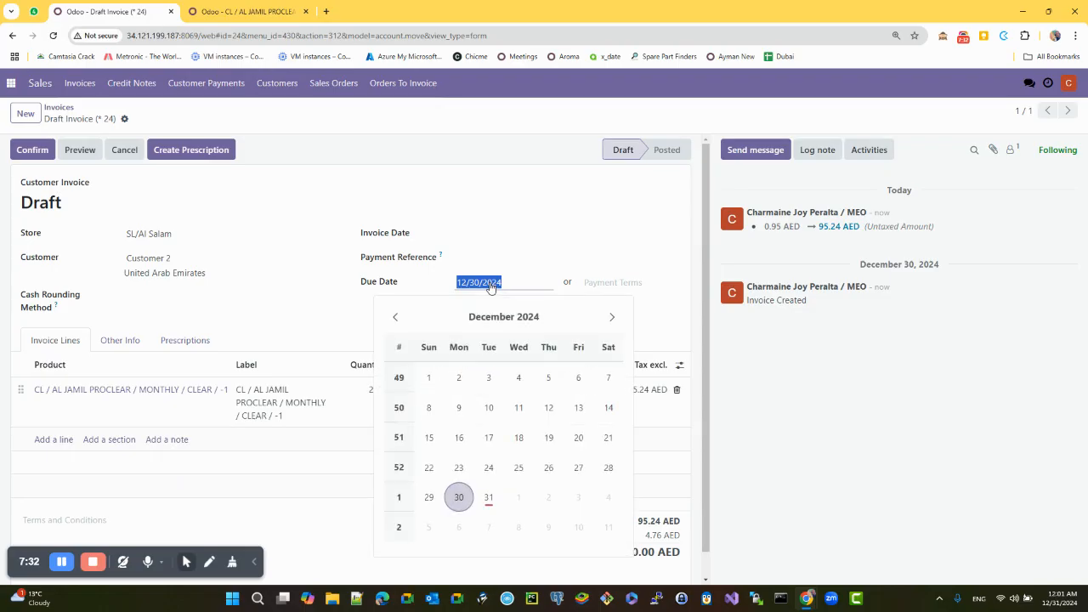
pyautogui.click(439, 282)
pyautogui.moveTo(372, 286); pyautogui.dragTo(472, 290)
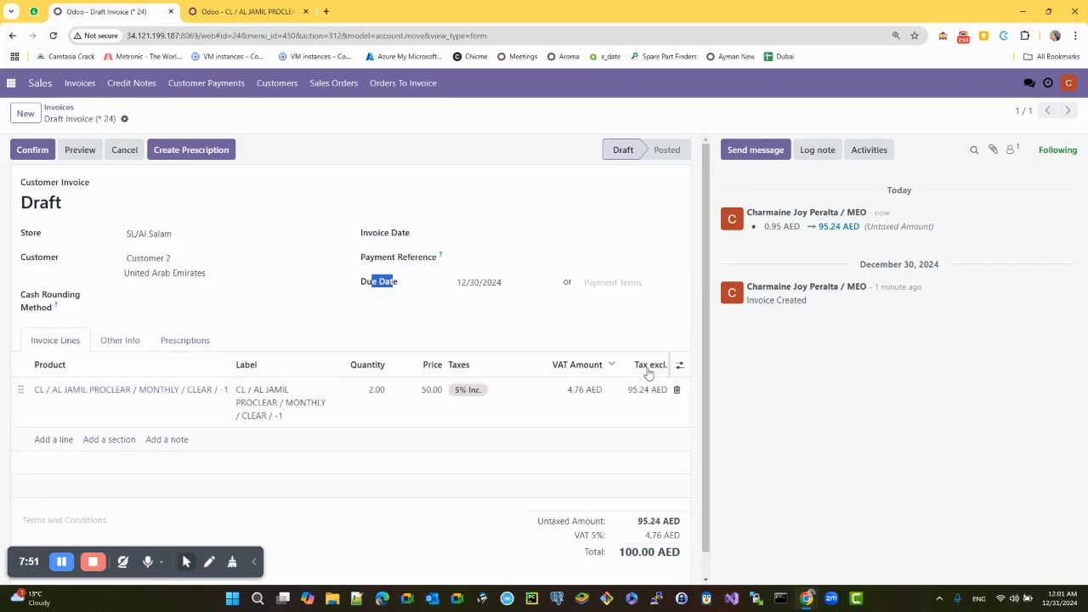
# Step: Show the Tax incl. column in the invoice lines and reload the page to refit the columns
pyautogui.click(680, 364)
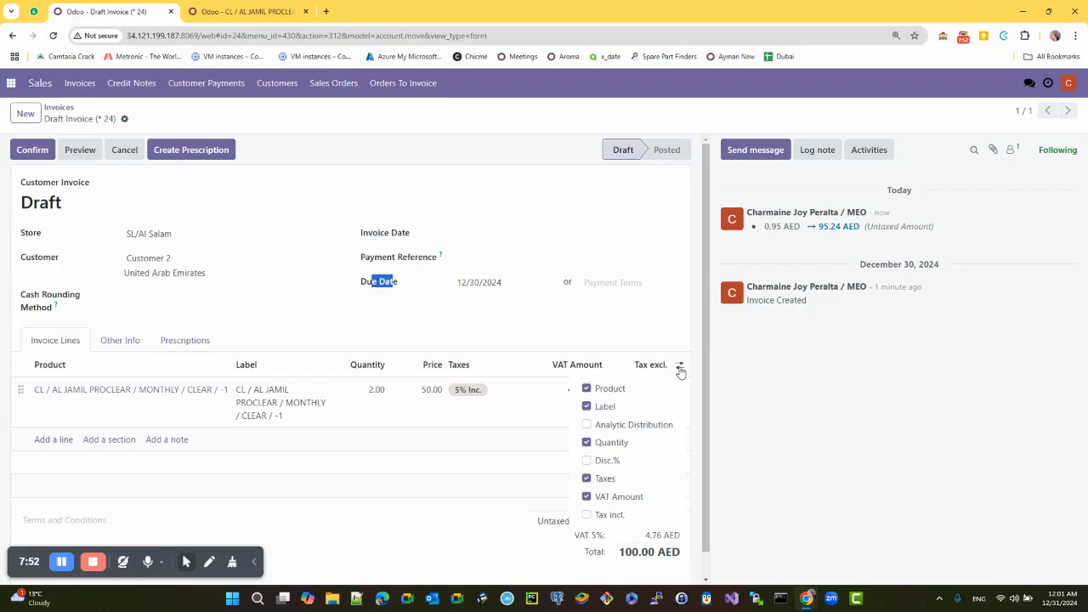
pyautogui.click(601, 514)
pyautogui.click(627, 338)
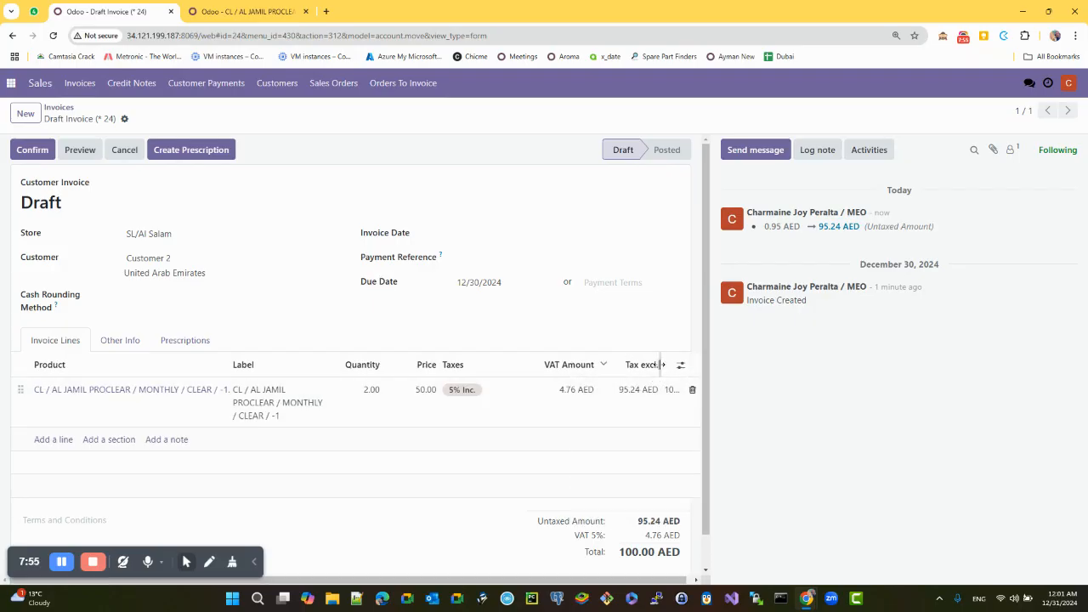
pyautogui.moveTo(587, 580); pyautogui.dragTo(601, 581)
pyautogui.moveTo(678, 365); pyautogui.dragTo(753, 365)
pyautogui.moveTo(595, 581); pyautogui.dragTo(655, 582)
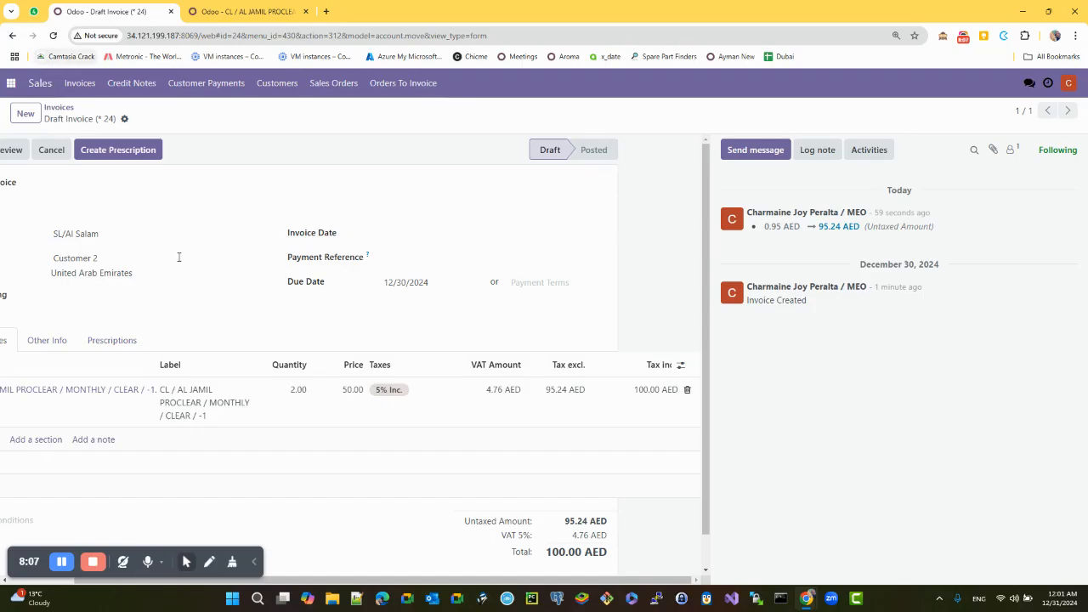
pyautogui.moveTo(298, 581); pyautogui.dragTo(223, 578)
pyautogui.click(53, 36)
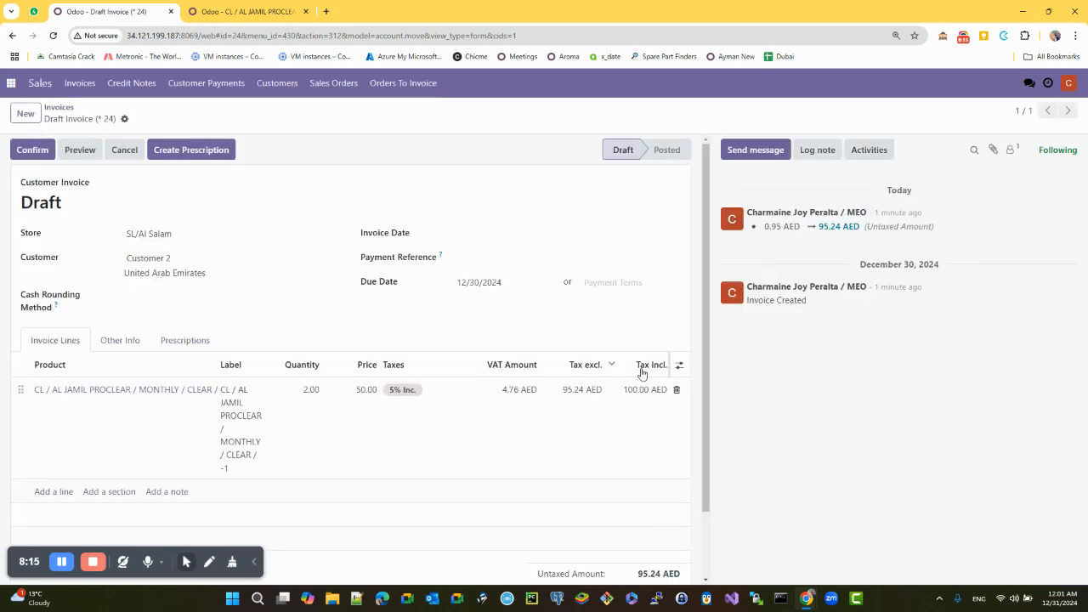
# Step: Review the invoice line's tax columns, the list of optional columns and the unit price
pyautogui.click(596, 364)
pyautogui.click(678, 365)
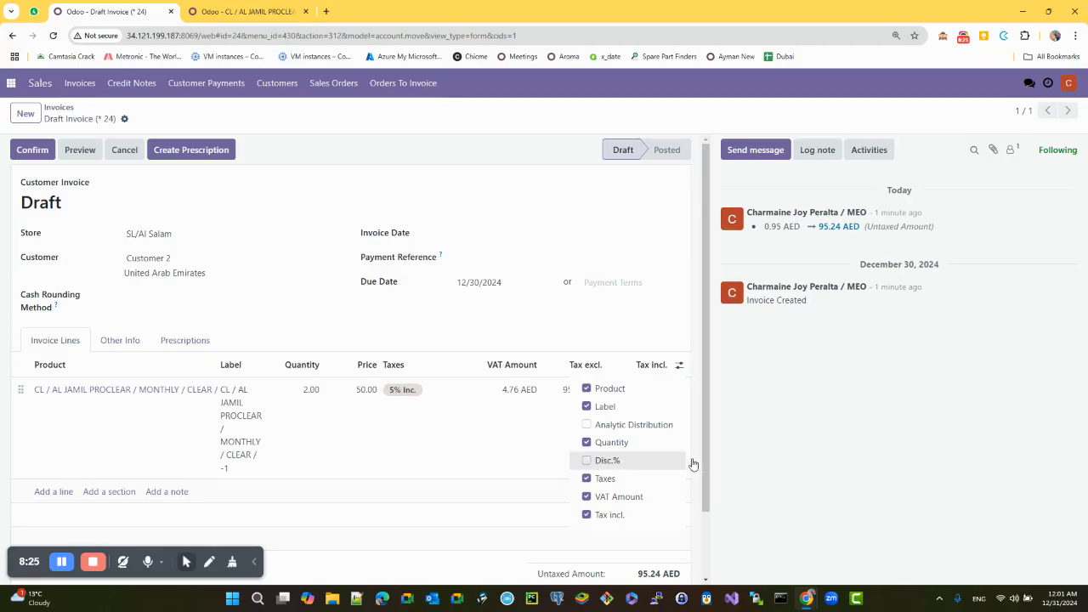
pyautogui.click(745, 458)
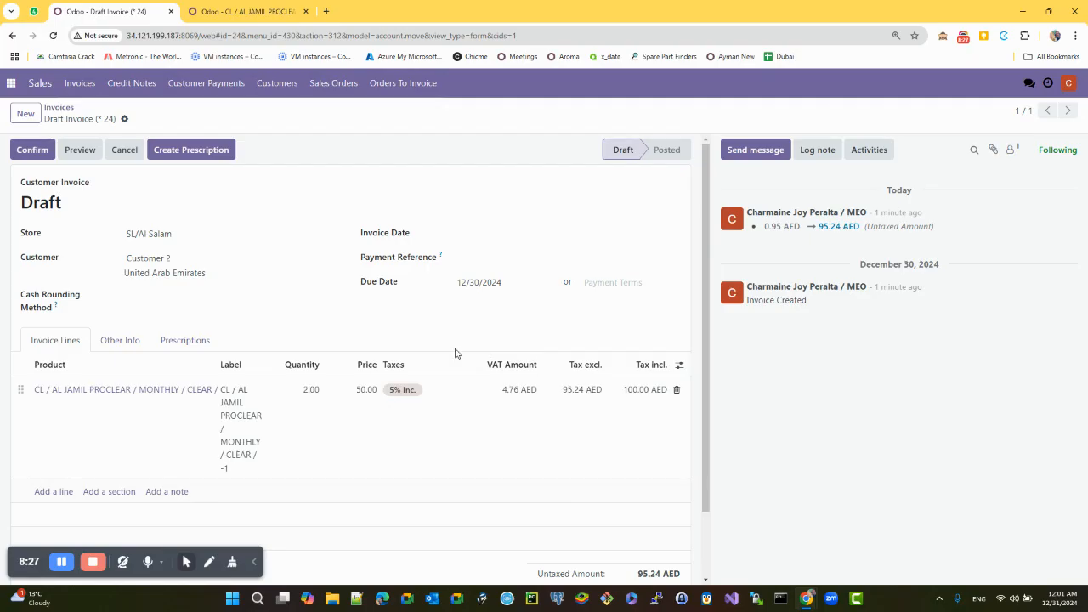
pyautogui.click(366, 389)
pyautogui.moveTo(356, 391); pyautogui.dragTo(370, 391)
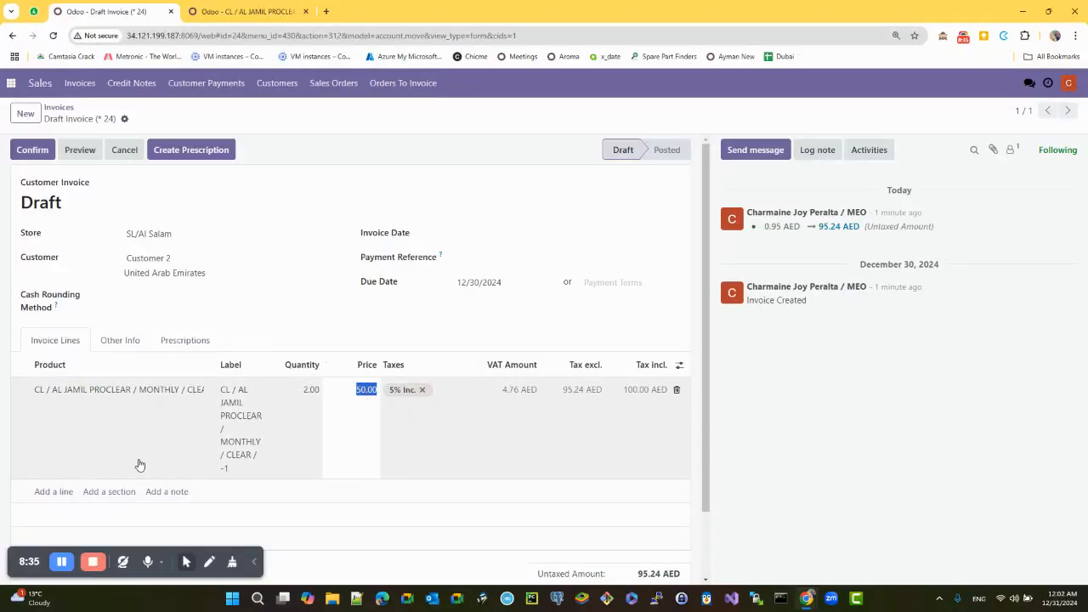
pyautogui.click(59, 493)
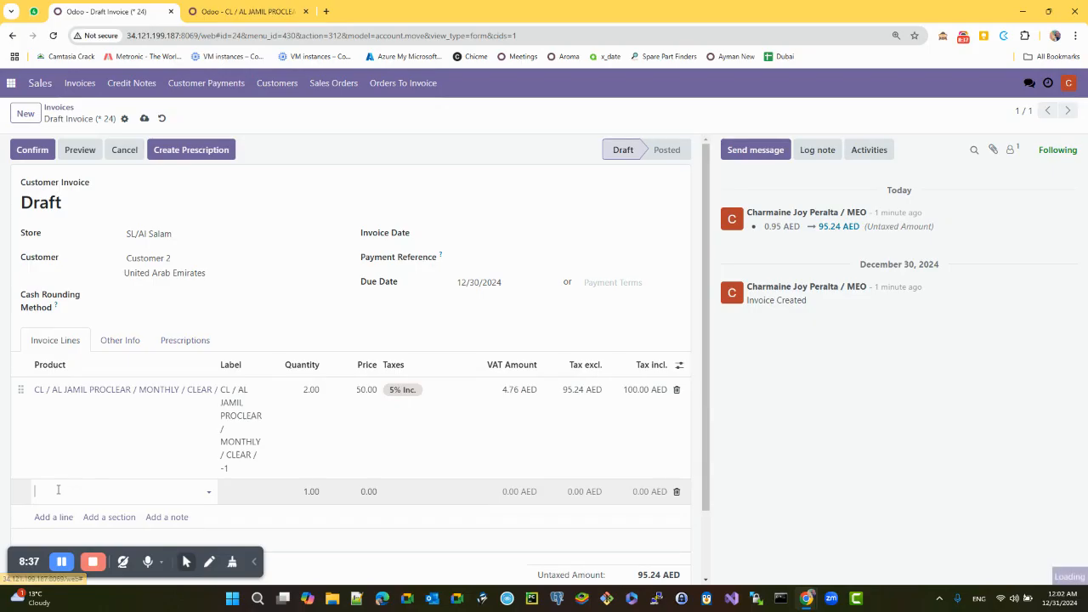
pyautogui.write('dis')
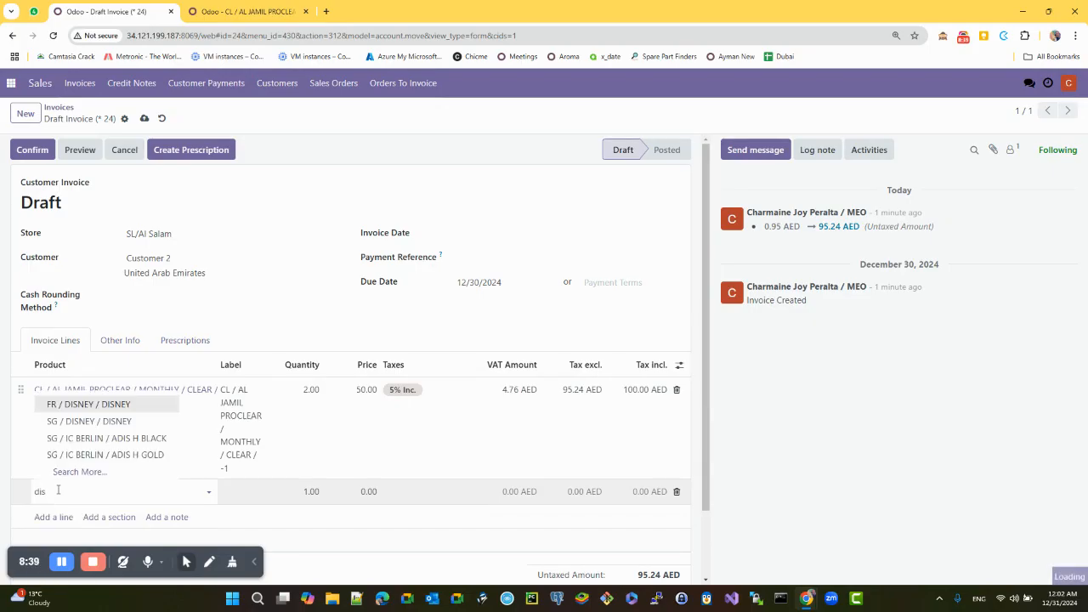
pyautogui.press('Escape')
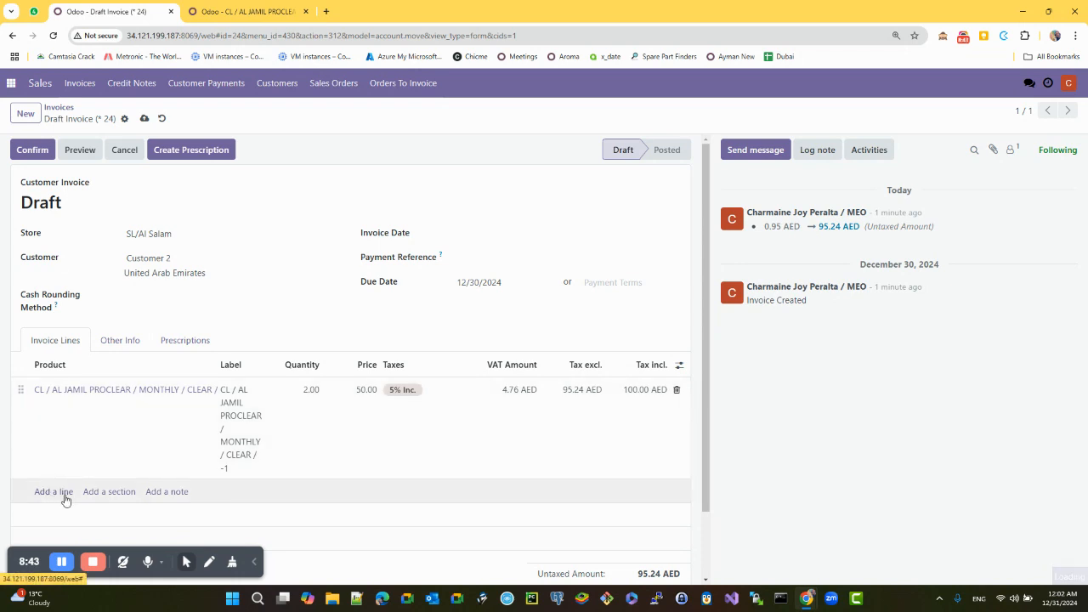
# Step: Add an invoice line without a product, labelled Discount, with a price of -10, and save the draft invoice
pyautogui.click(54, 493)
pyautogui.click(105, 495)
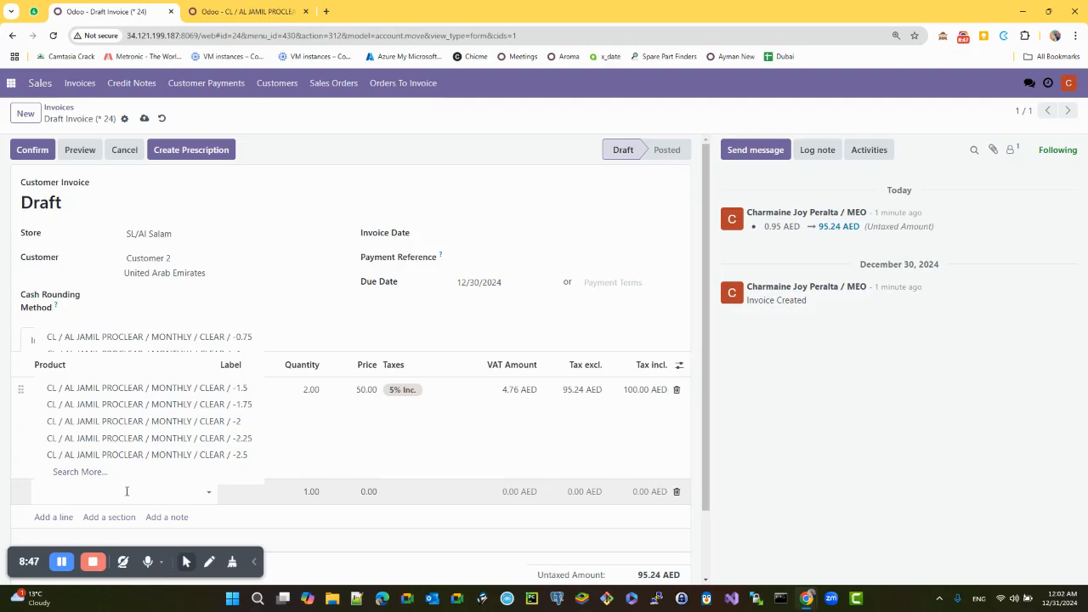
pyautogui.click(245, 495)
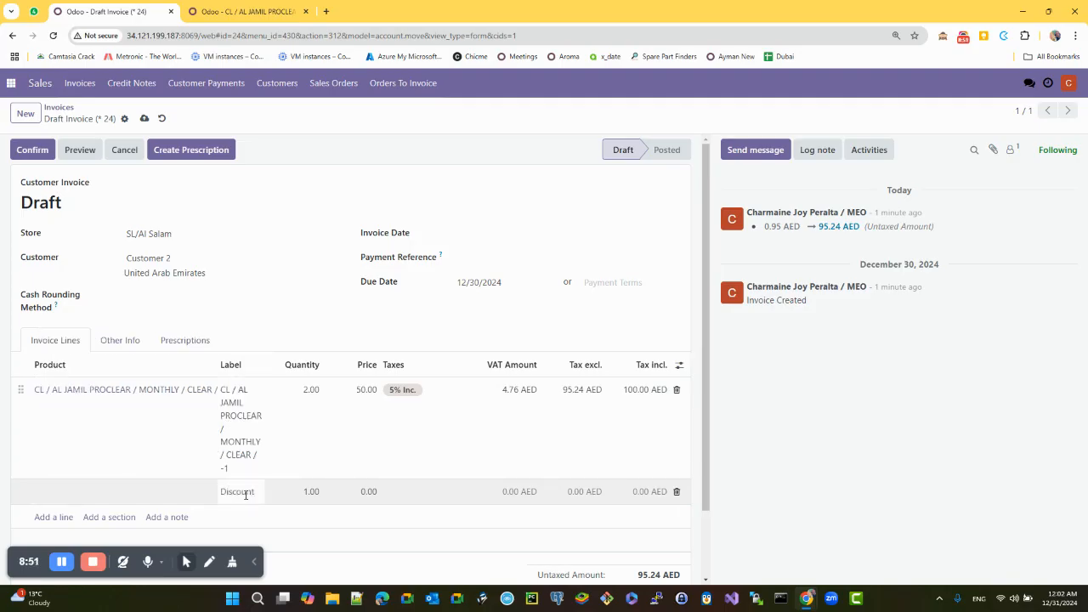
pyautogui.click(294, 495)
pyautogui.click(362, 497)
pyautogui.write('-')
pyautogui.click(370, 509)
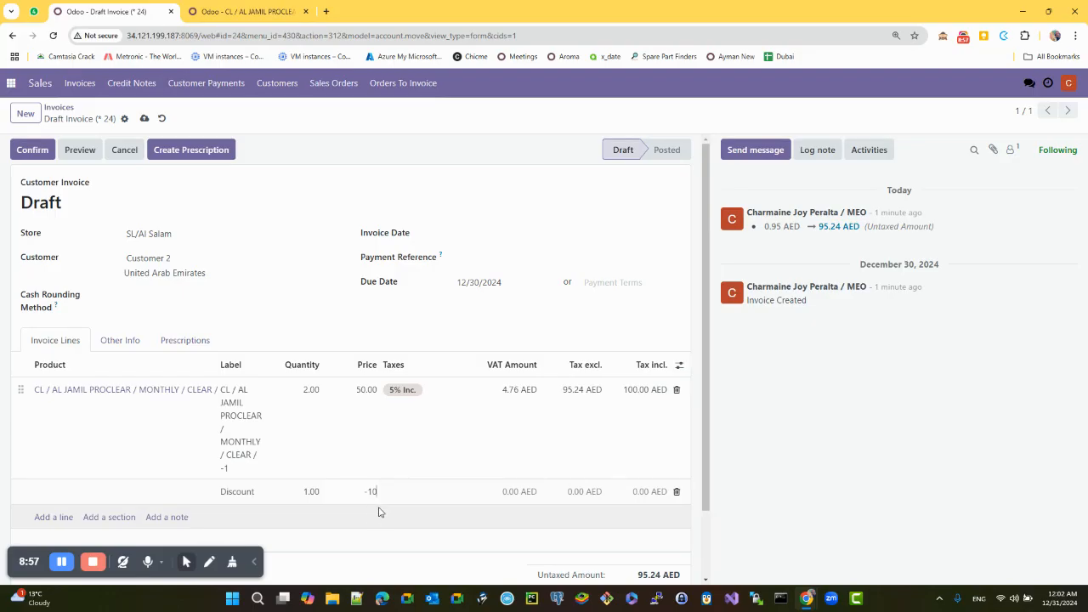
pyautogui.click(497, 502)
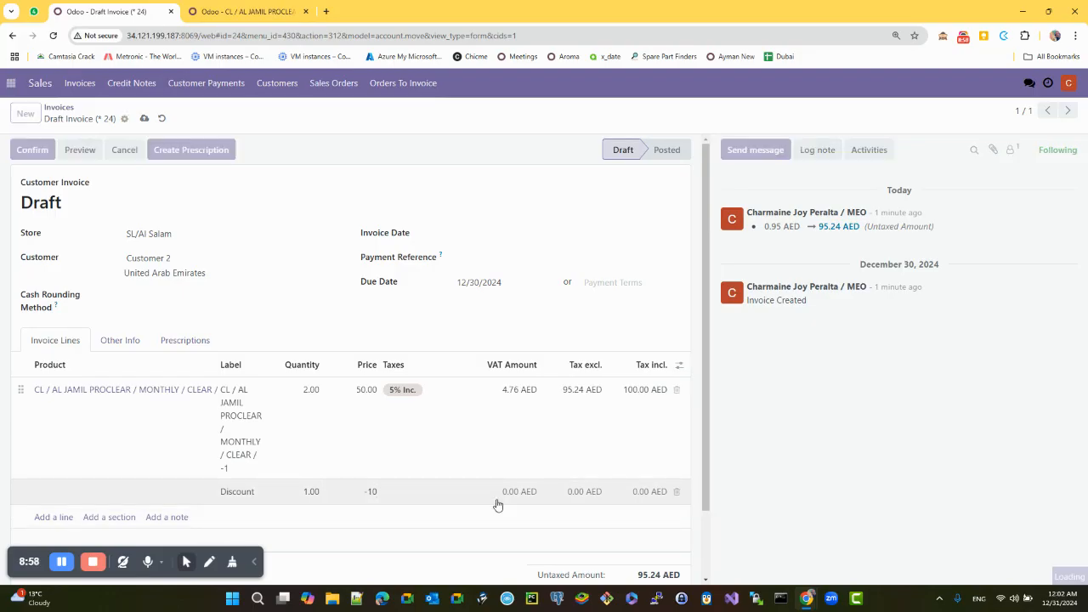
pyautogui.click(311, 495)
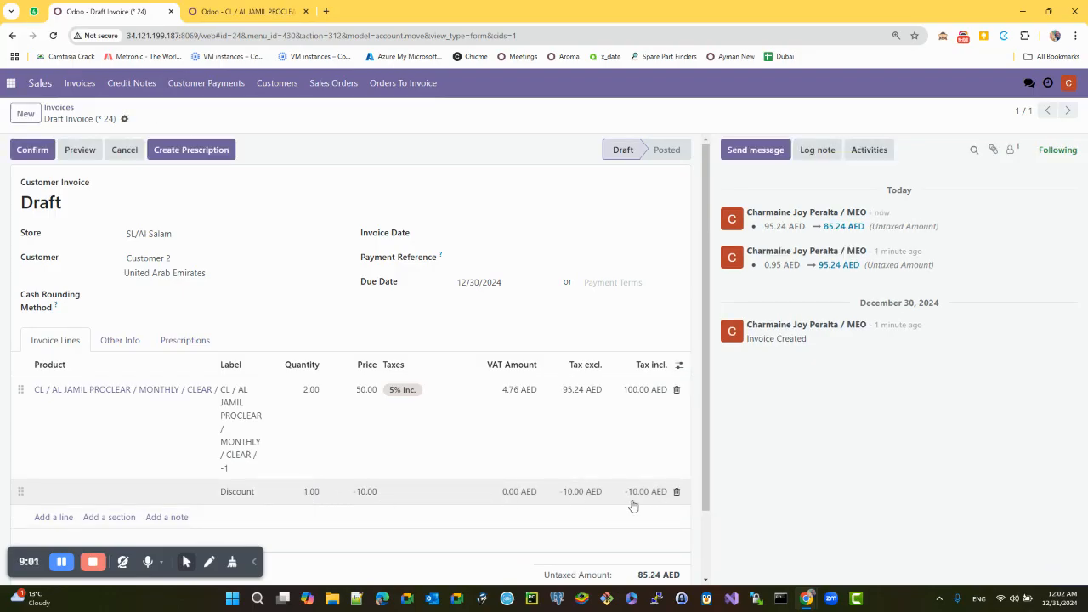
# Step: Apply the 5% Inc. tax to the Discount line
pyautogui.click(423, 494)
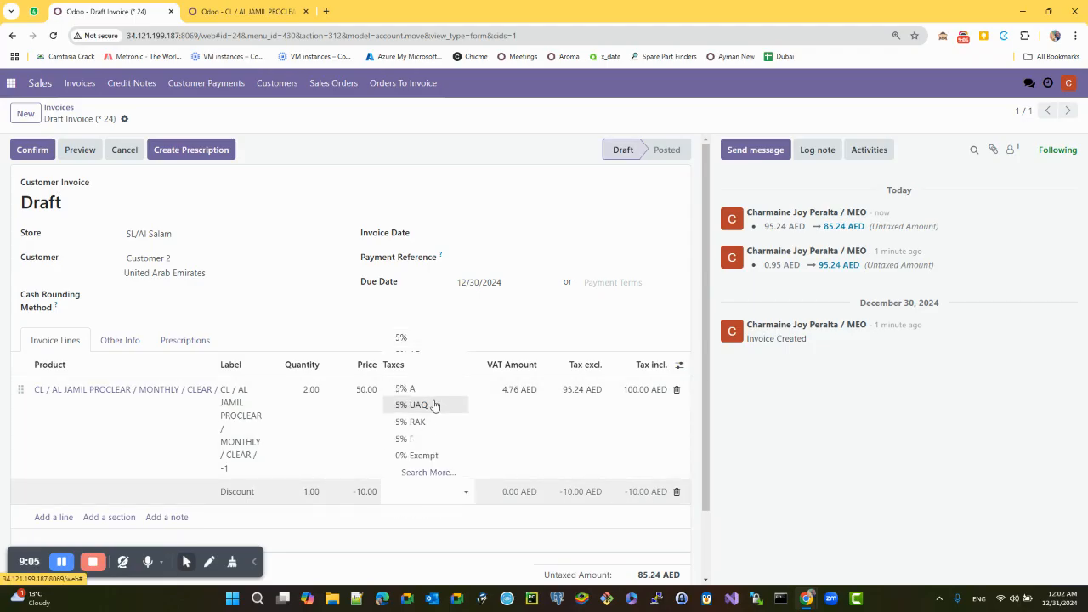
pyautogui.write('5')
pyautogui.click(408, 493)
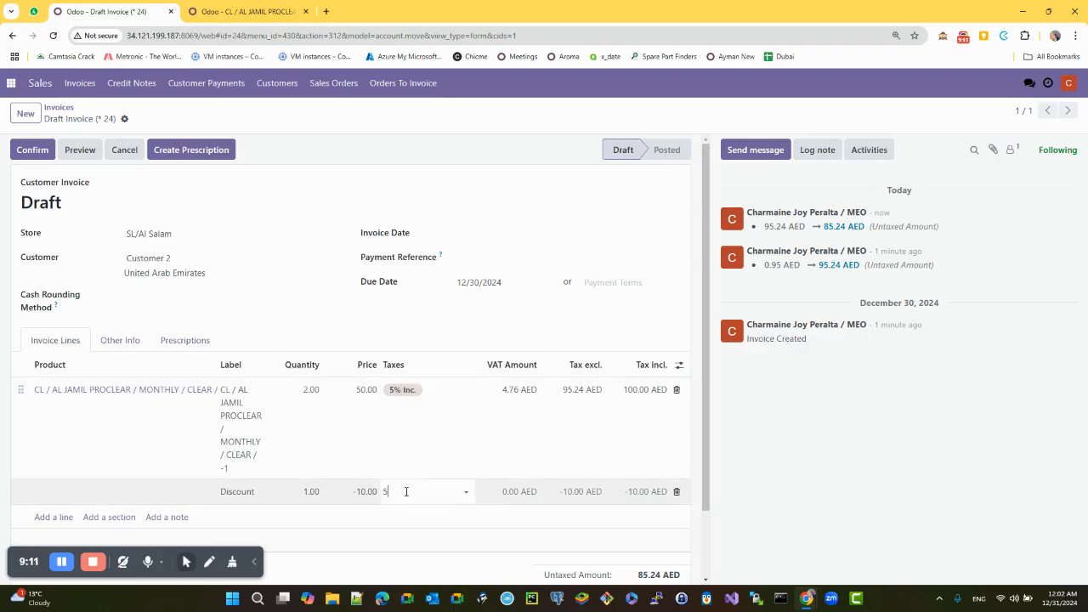
pyautogui.press('Tab')
pyautogui.click(406, 492)
pyautogui.click(408, 492)
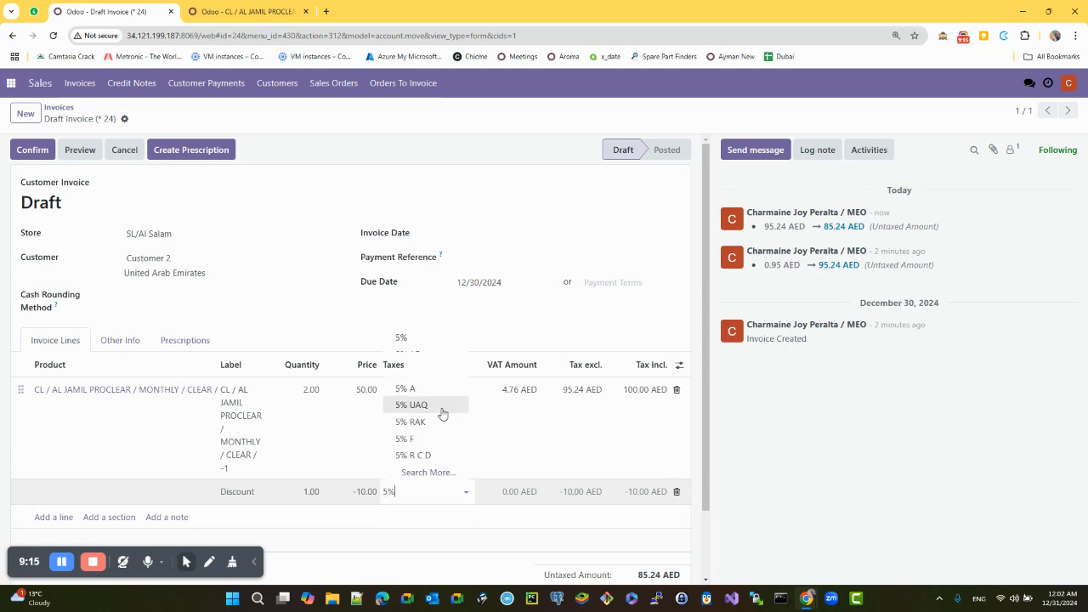
pyautogui.click(423, 505)
pyautogui.click(422, 496)
pyautogui.click(421, 496)
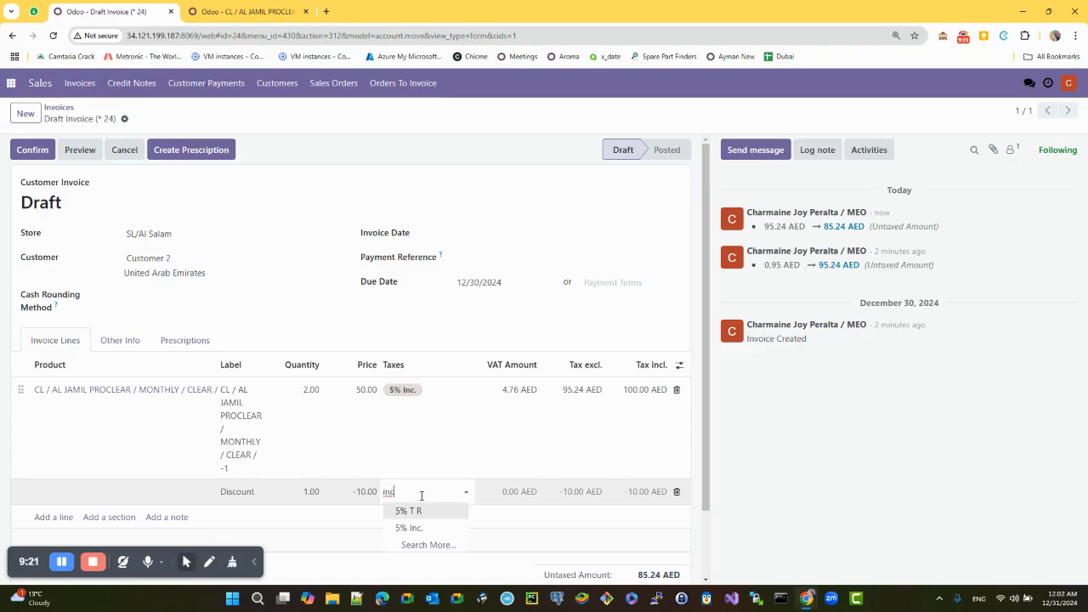
pyautogui.click(425, 530)
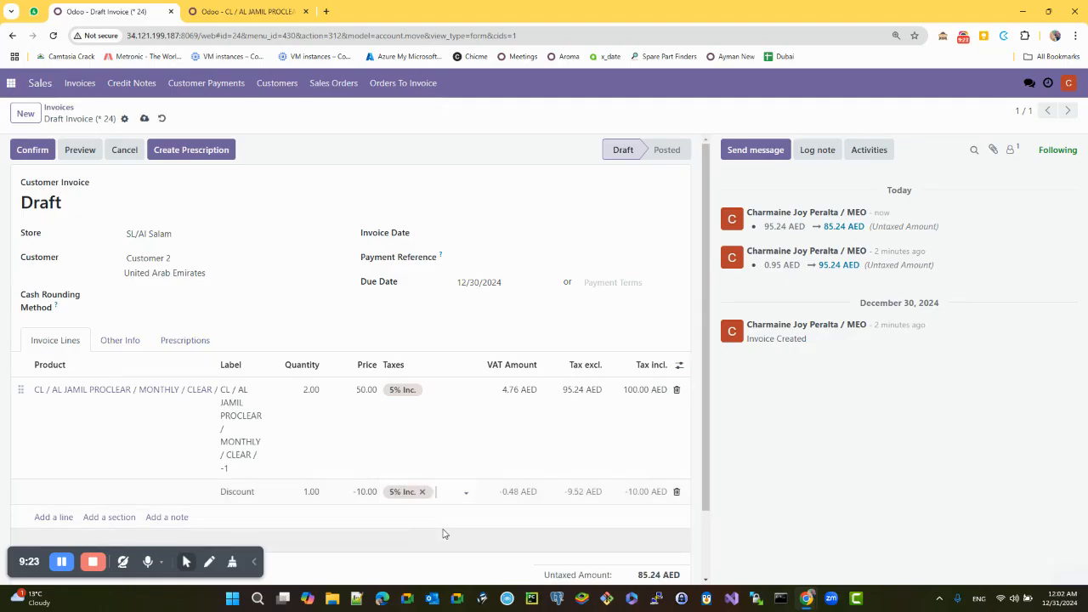
# Step: Remove the 5% Inc. tax from the Discount line and assign it again
pyautogui.scroll(-2, 570, 493)
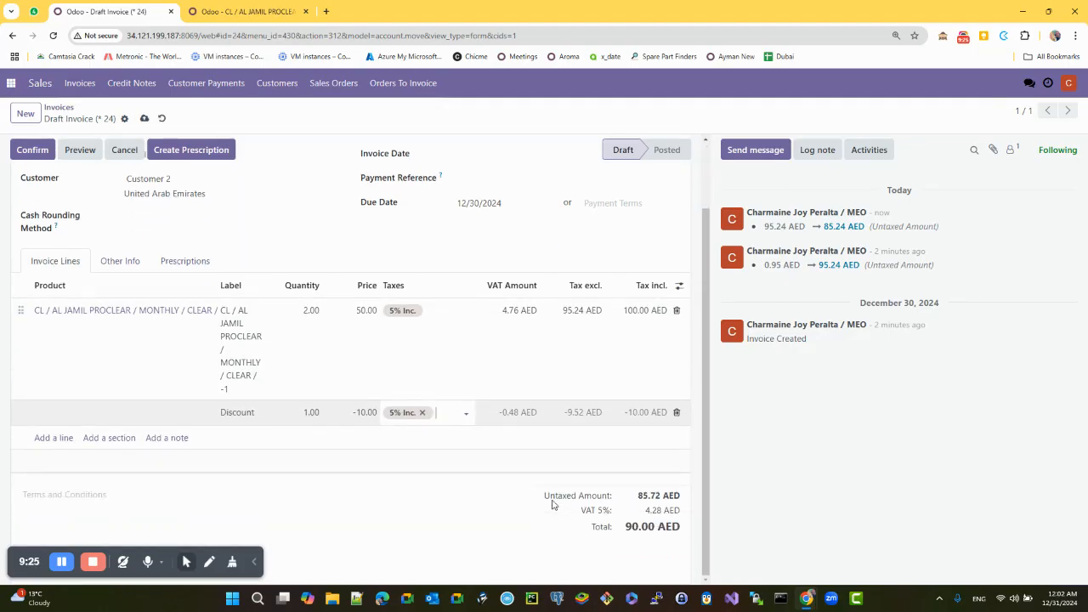
pyautogui.click(422, 413)
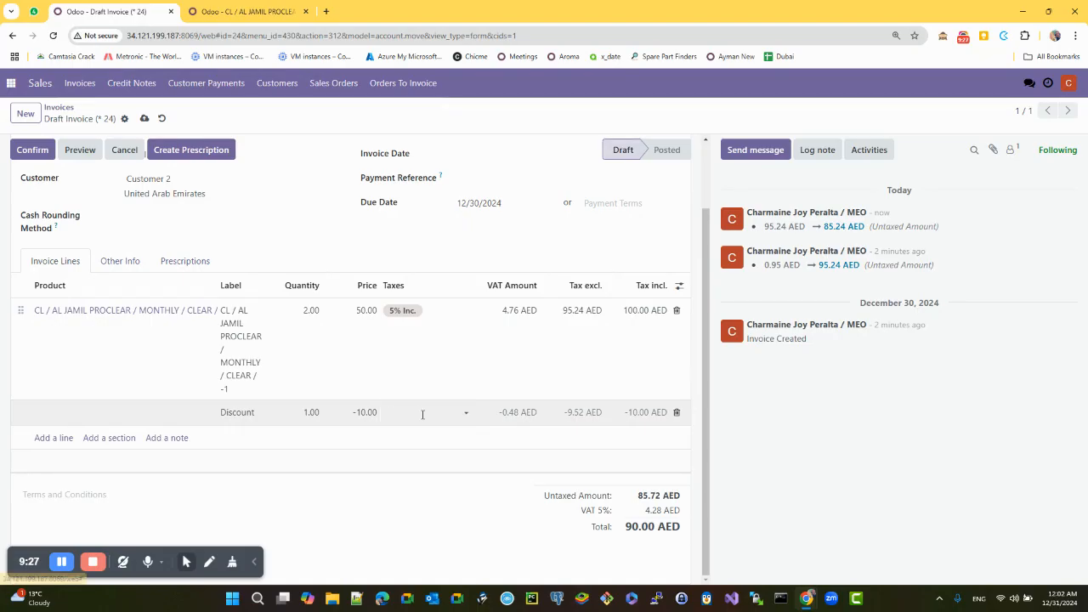
pyautogui.write('inc')
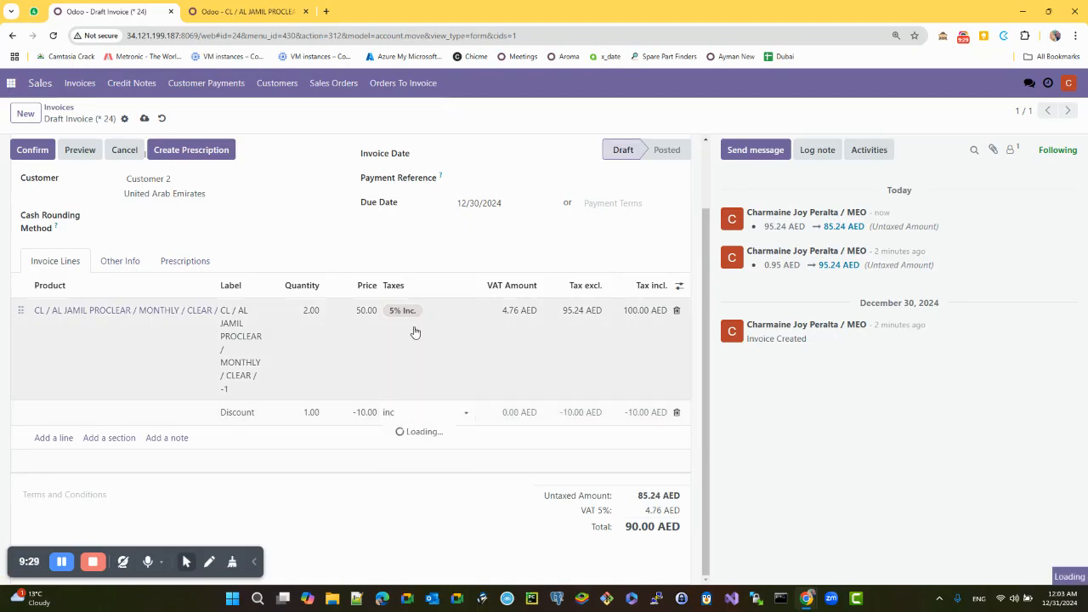
pyautogui.click(408, 448)
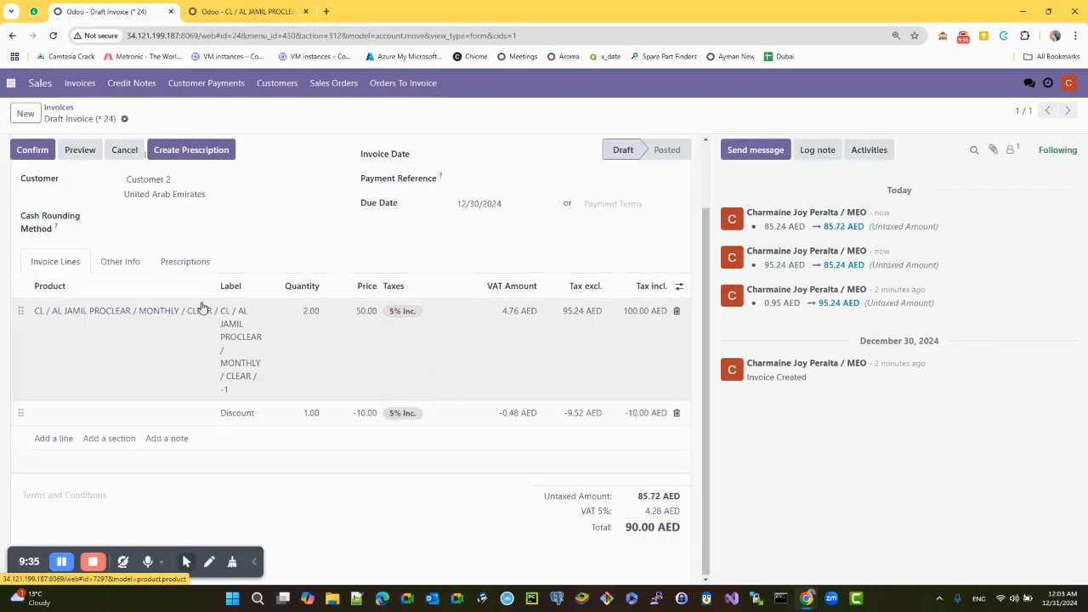
# Step: Confirm the draft invoice and review its assigned number and amount due
pyautogui.scroll(2, 255, 306)
pyautogui.click(43, 149)
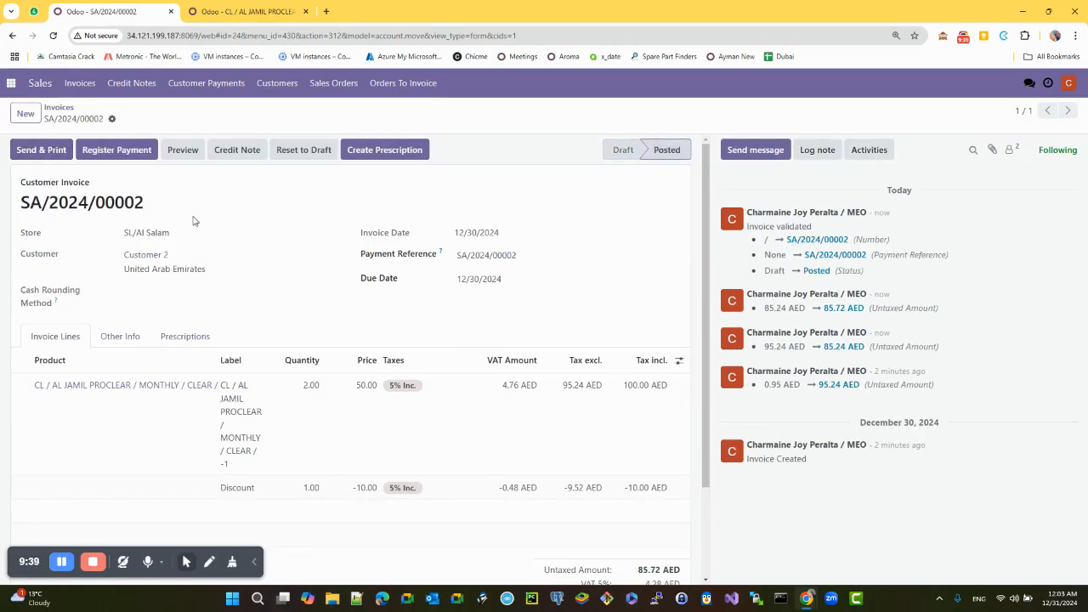
pyautogui.moveTo(146, 204); pyautogui.dragTo(12, 203)
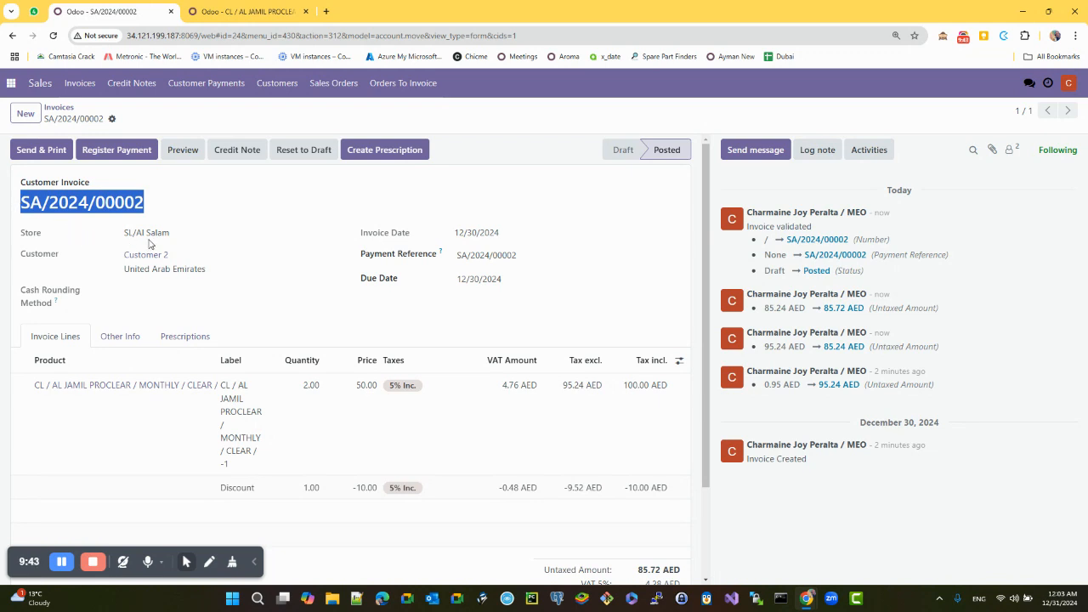
pyautogui.scroll(-2, 403, 445)
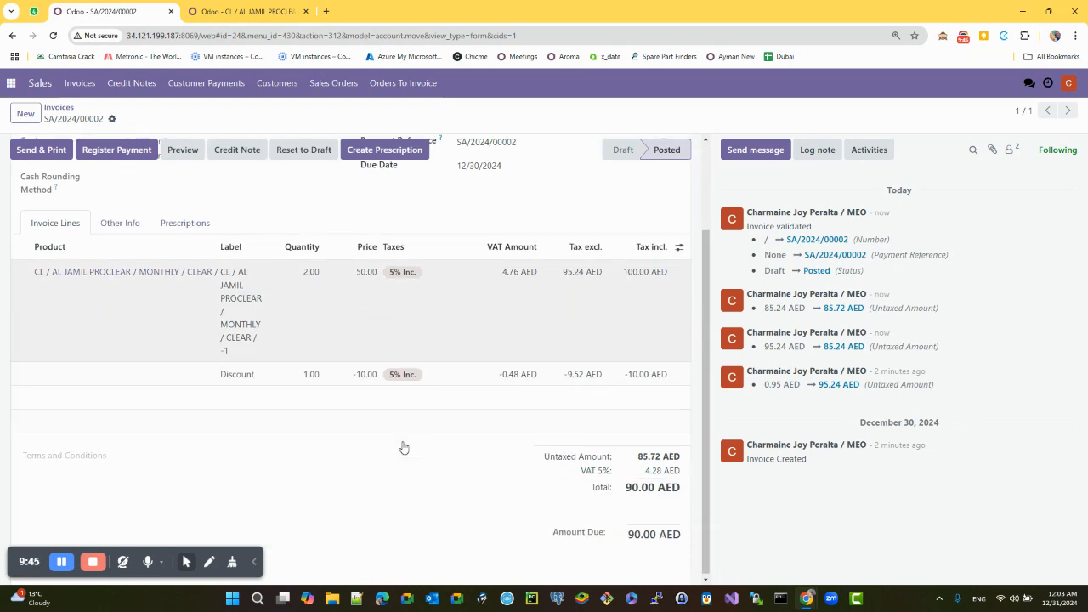
pyautogui.moveTo(552, 540); pyautogui.dragTo(646, 534)
pyautogui.scroll(2, 564, 516)
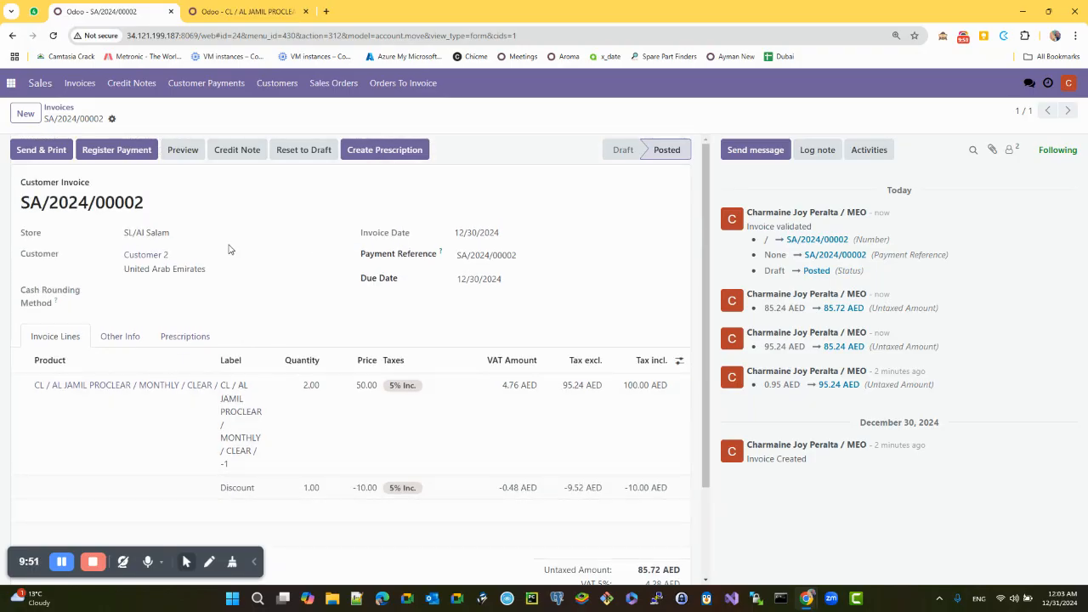
pyautogui.scroll(-2, 223, 297)
pyautogui.scroll(2, 132, 103)
# Step: Start registering a payment for the posted invoice and choose the ADCB AED bank account as its journal
pyautogui.click(108, 152)
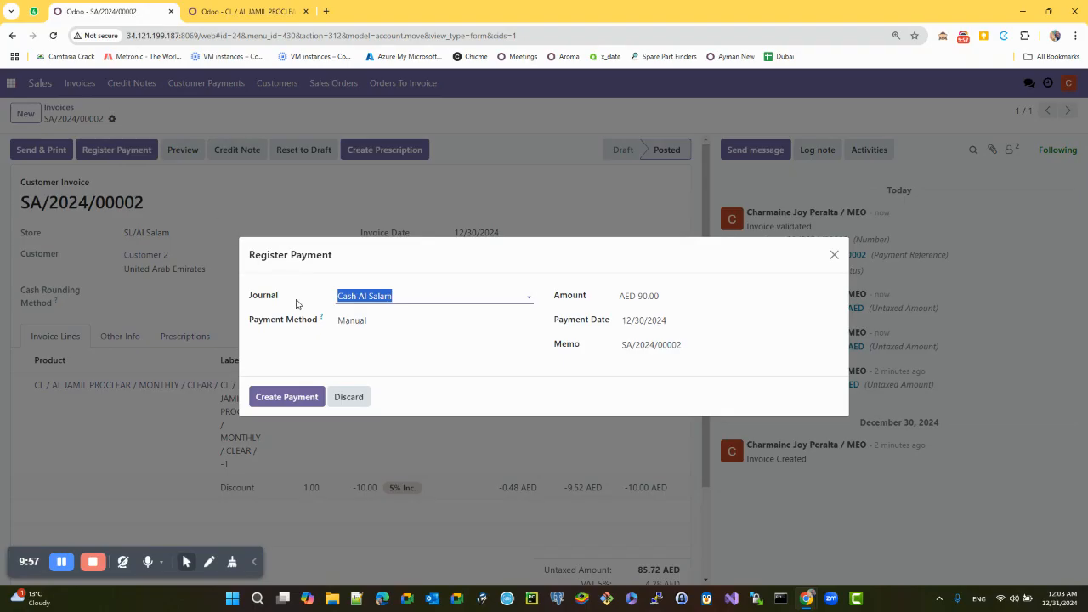
pyautogui.moveTo(258, 296); pyautogui.dragTo(318, 314)
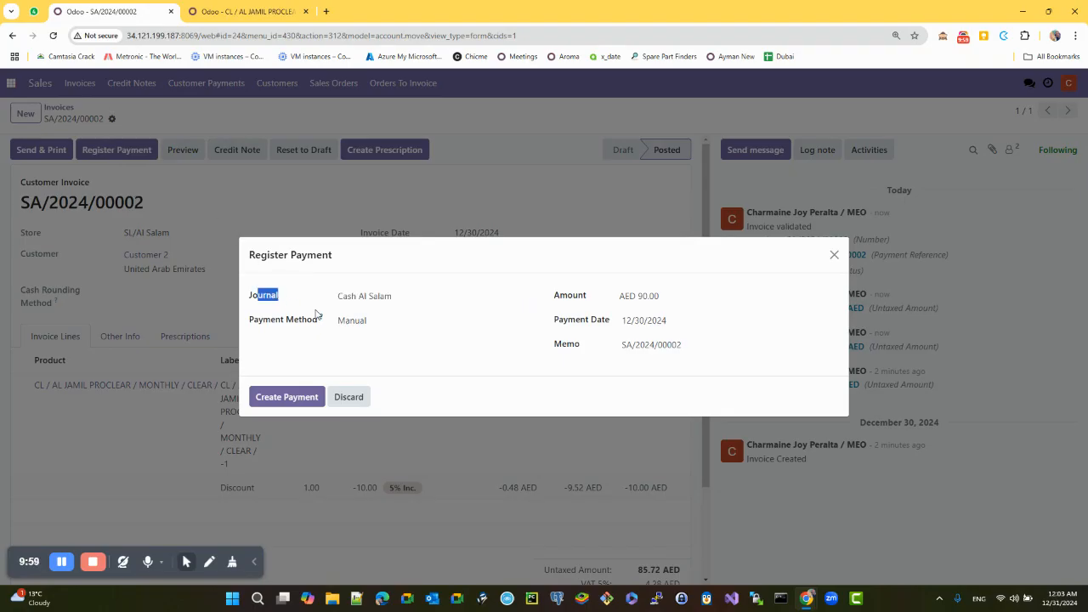
pyautogui.click(379, 297)
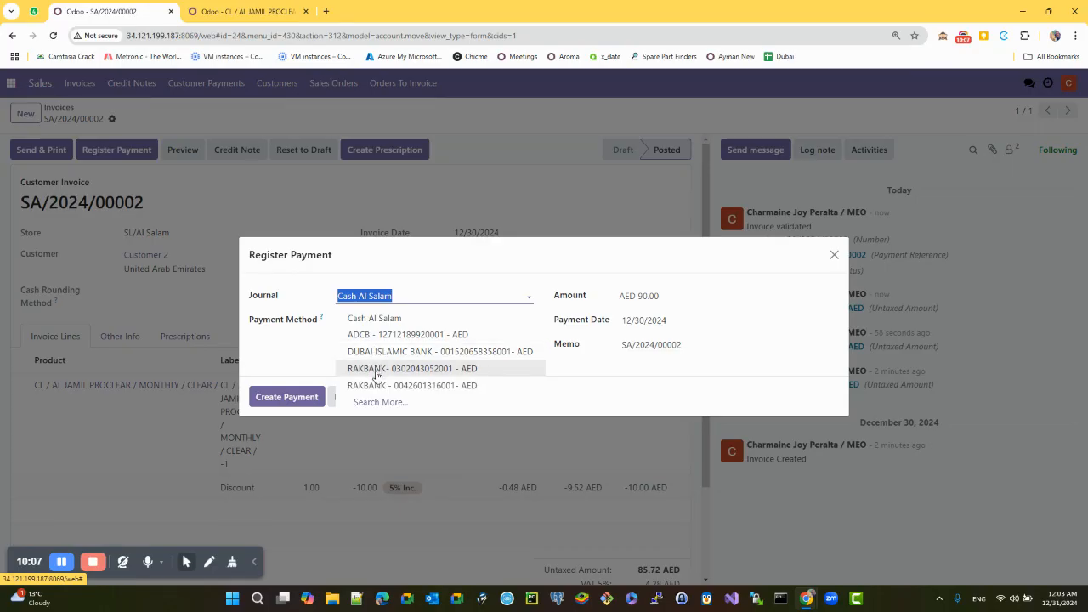
pyautogui.click(362, 336)
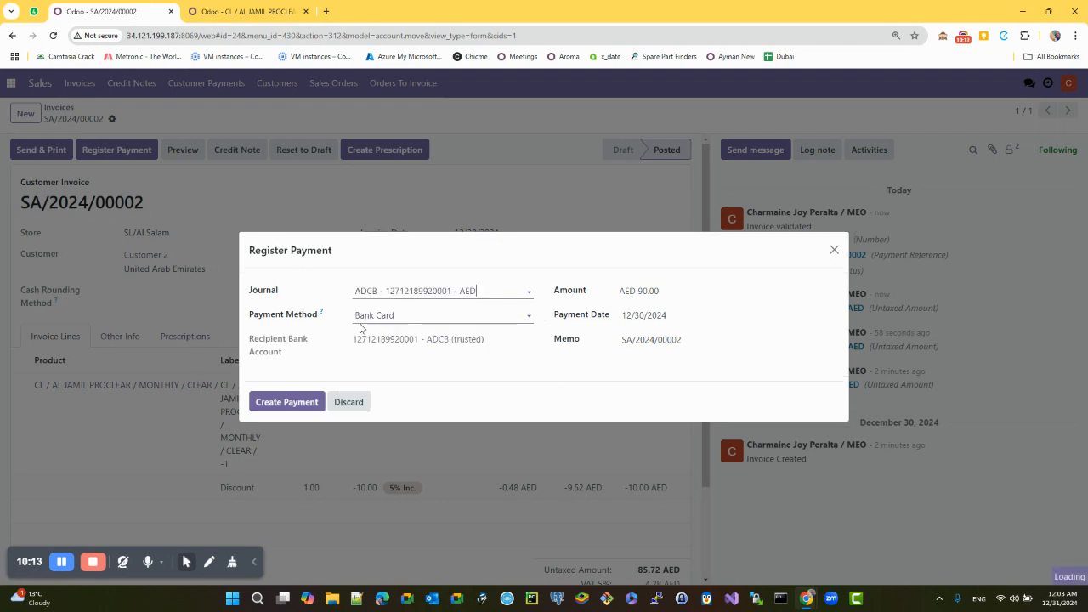
# Step: Review the payment methods, change the payment journal to the DUBAI ISLAMIC BANK AED account, and open its payment methods
pyautogui.click(398, 316)
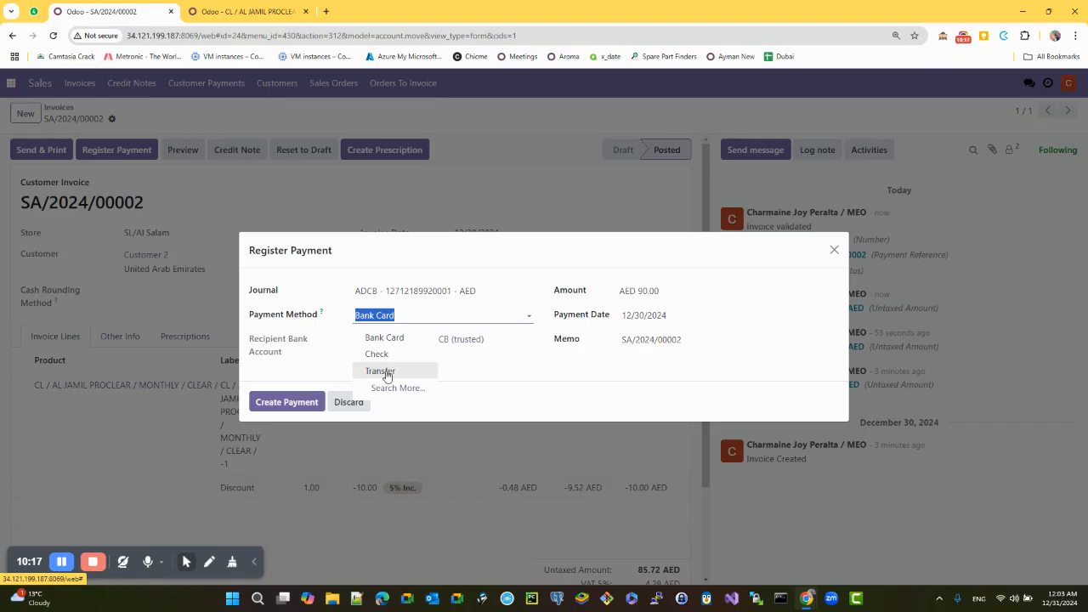
pyautogui.click(396, 291)
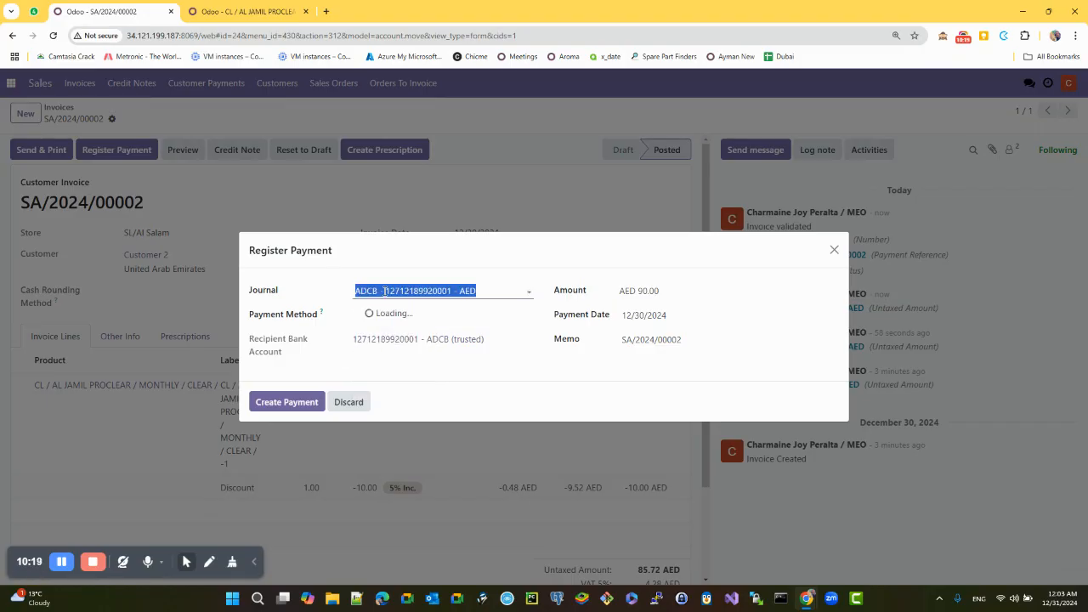
pyautogui.click(392, 346)
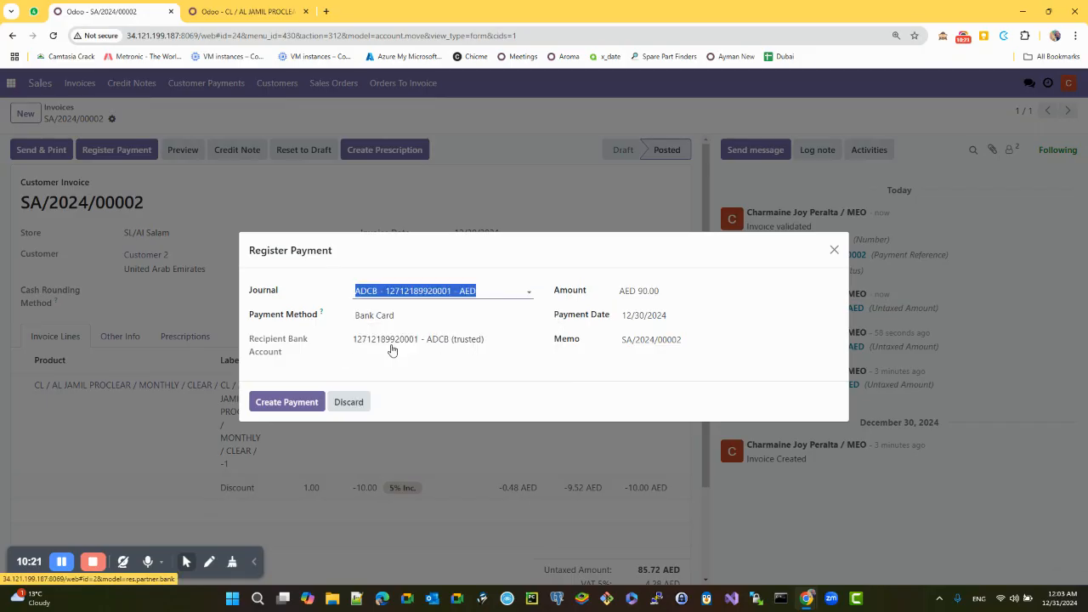
pyautogui.click(382, 318)
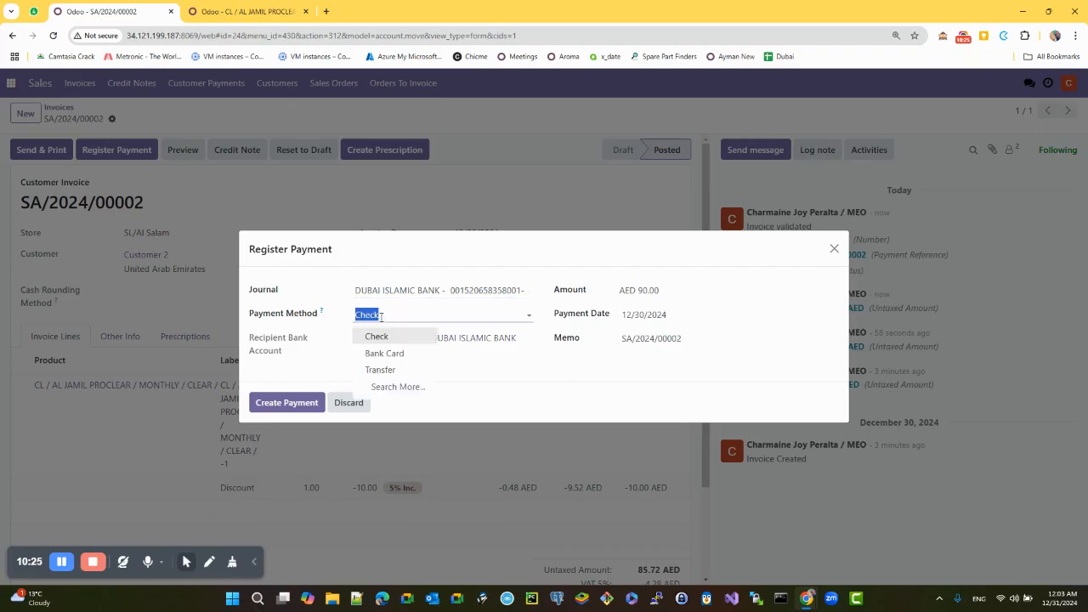
# Step: Review the available journals and choose Check as the payment method for the Dubai Islamic Bank journal
pyautogui.click(343, 278)
pyautogui.click(368, 314)
pyautogui.click(383, 290)
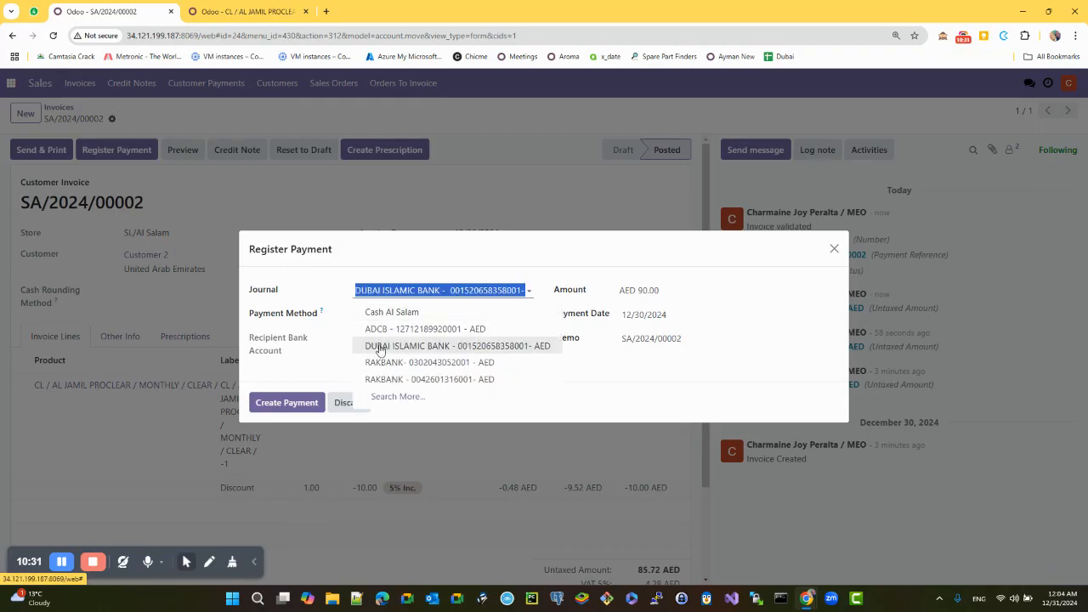
pyautogui.click(363, 271)
pyautogui.click(368, 314)
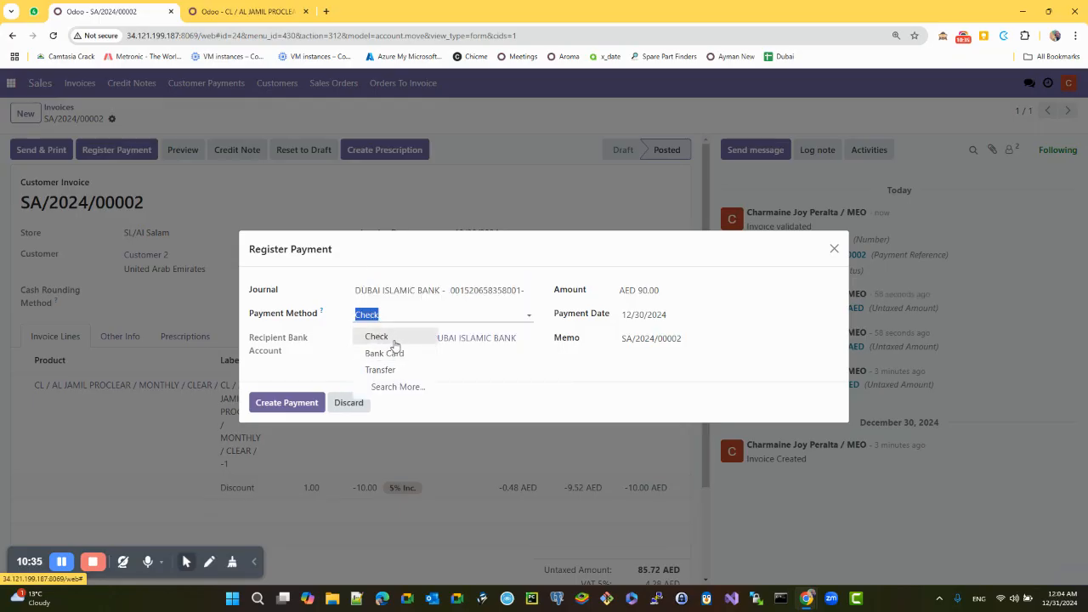
pyautogui.click(376, 337)
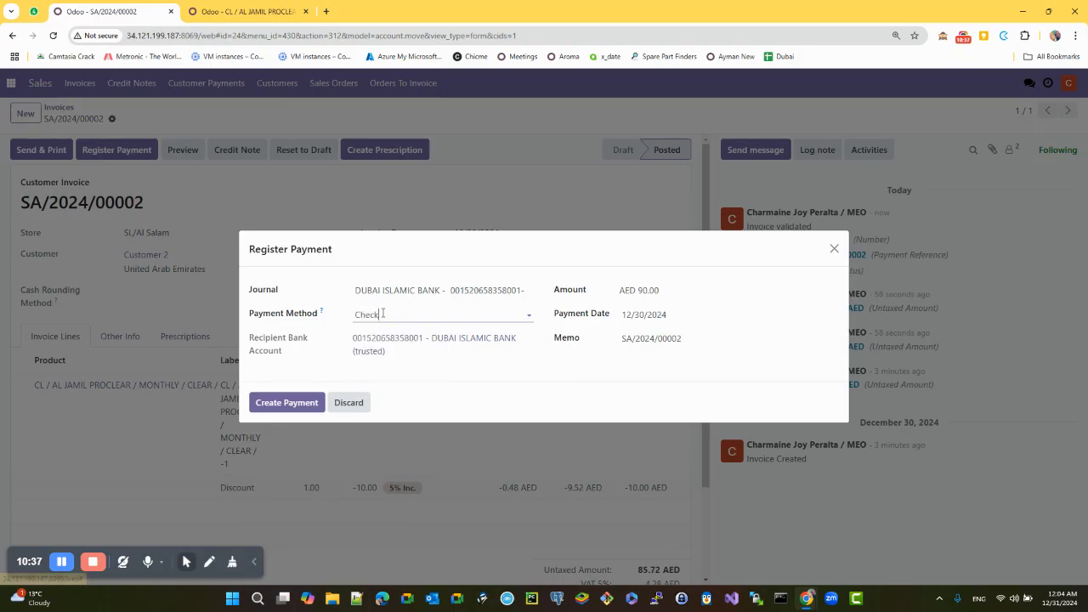
# Step: Set the payment journal to Cash Al Salam, check the amount, and reposition the payment dialog over the invoice
pyautogui.click(394, 291)
pyautogui.click(392, 312)
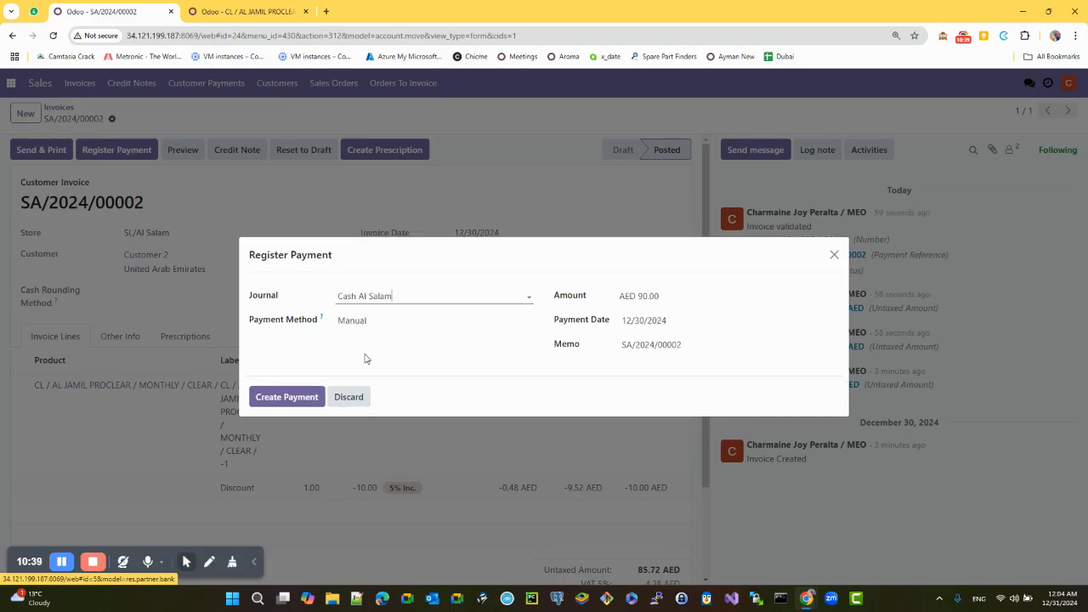
pyautogui.click(592, 307)
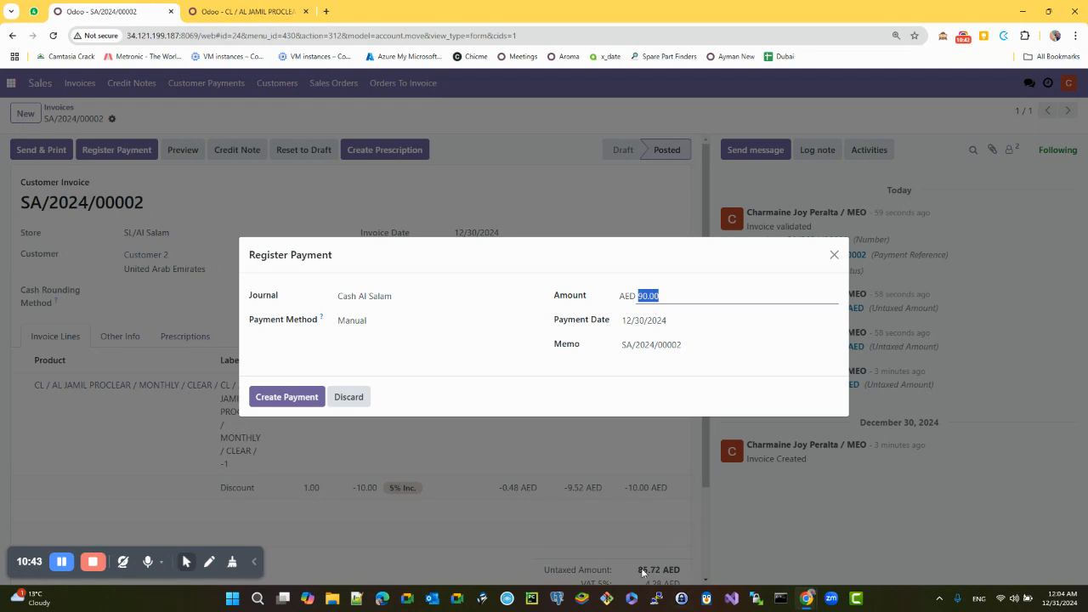
pyautogui.moveTo(581, 268); pyautogui.dragTo(435, 237)
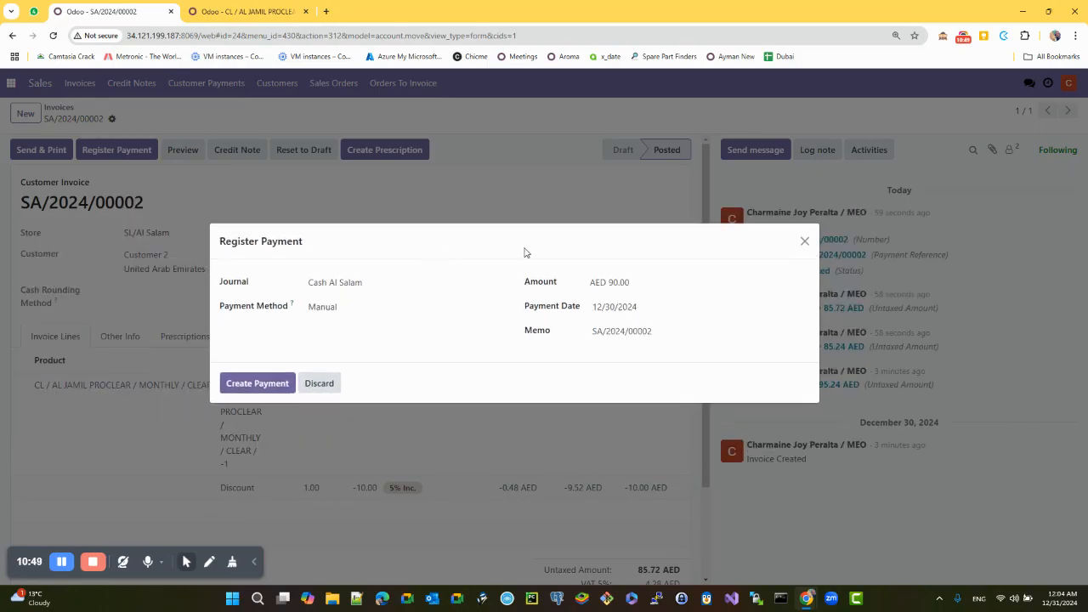
# Step: Compare the payment's memo with the invoice number, moving the payment dialog clear of the invoice lines
pyautogui.click(678, 332)
pyautogui.moveTo(679, 332); pyautogui.dragTo(432, 335)
pyautogui.click(643, 332)
pyautogui.moveTo(652, 332); pyautogui.dragTo(576, 337)
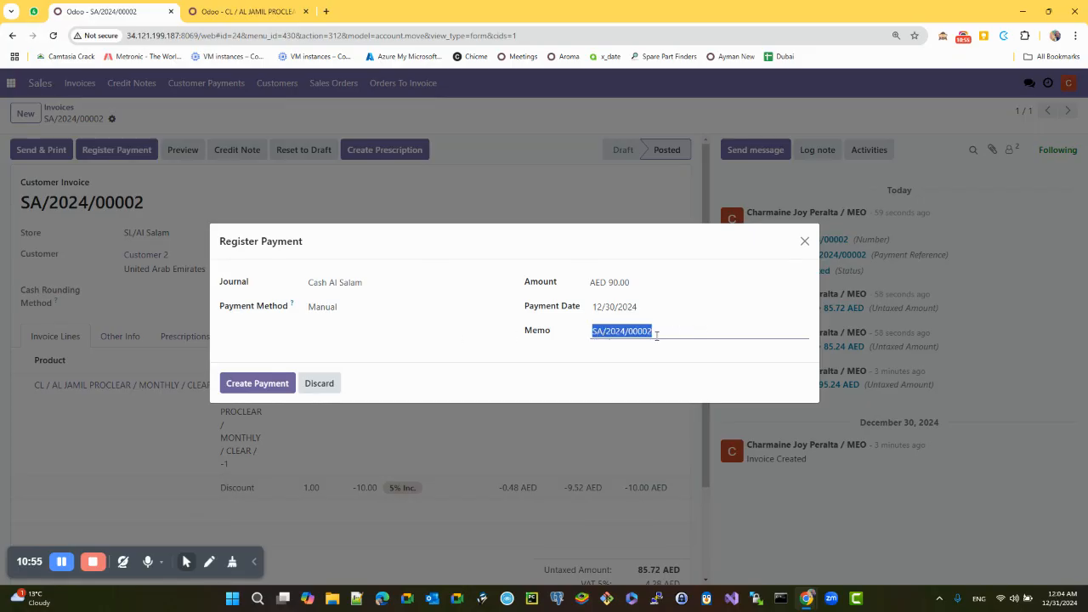
pyautogui.click(655, 337)
pyautogui.moveTo(656, 336); pyautogui.dragTo(587, 340)
pyautogui.click(680, 332)
pyautogui.moveTo(681, 332); pyautogui.dragTo(476, 330)
pyautogui.moveTo(338, 255); pyautogui.dragTo(345, 182)
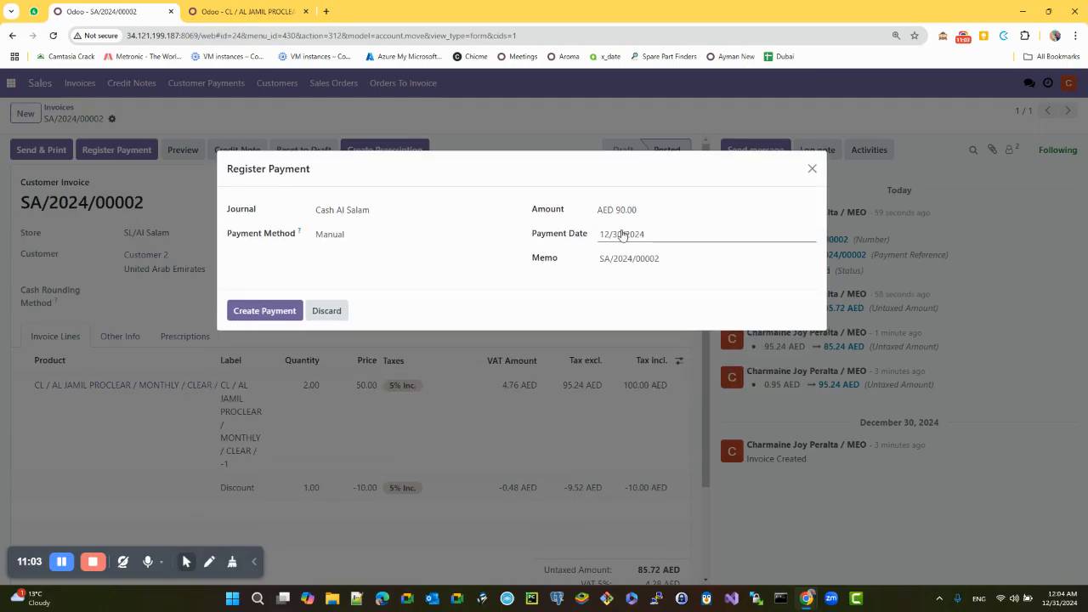
pyautogui.moveTo(687, 257); pyautogui.dragTo(405, 273)
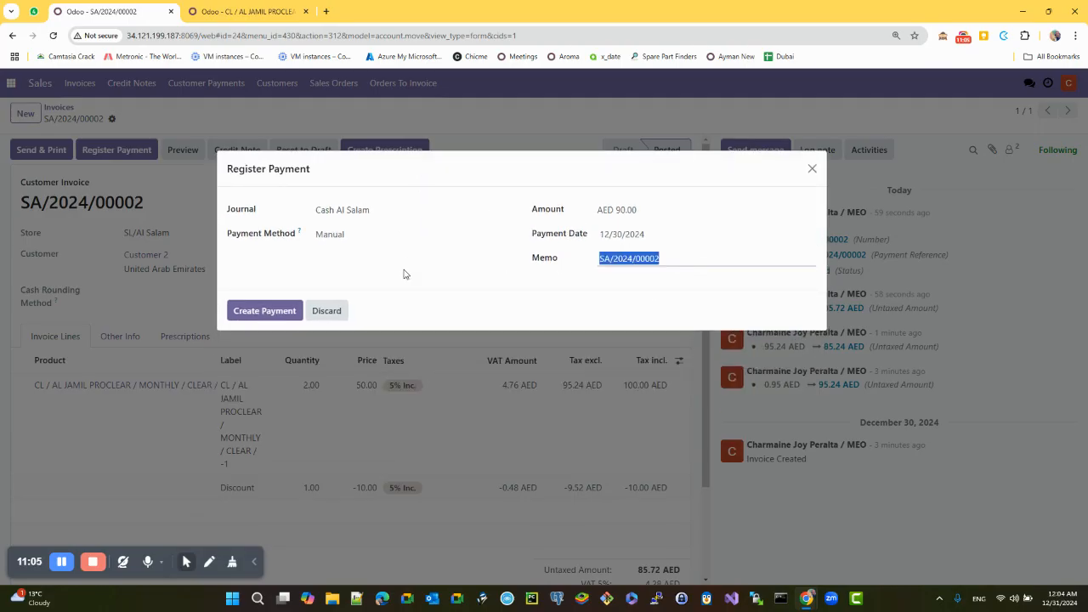
# Step: Set the payment amount to 80 AED to register a partial payment
pyautogui.click(634, 211)
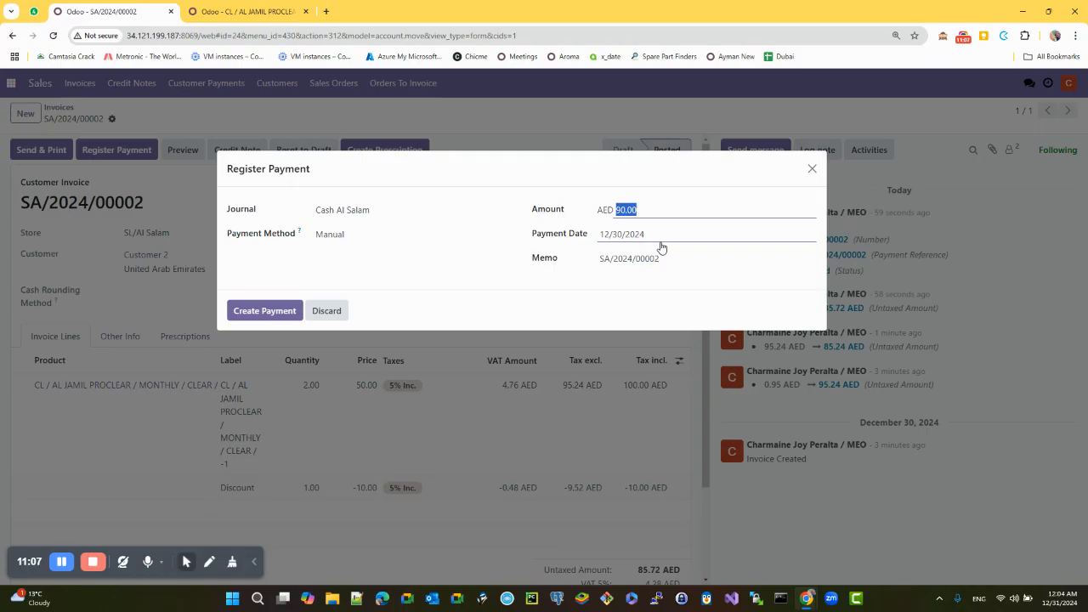
pyautogui.write('80')
pyautogui.click(593, 188)
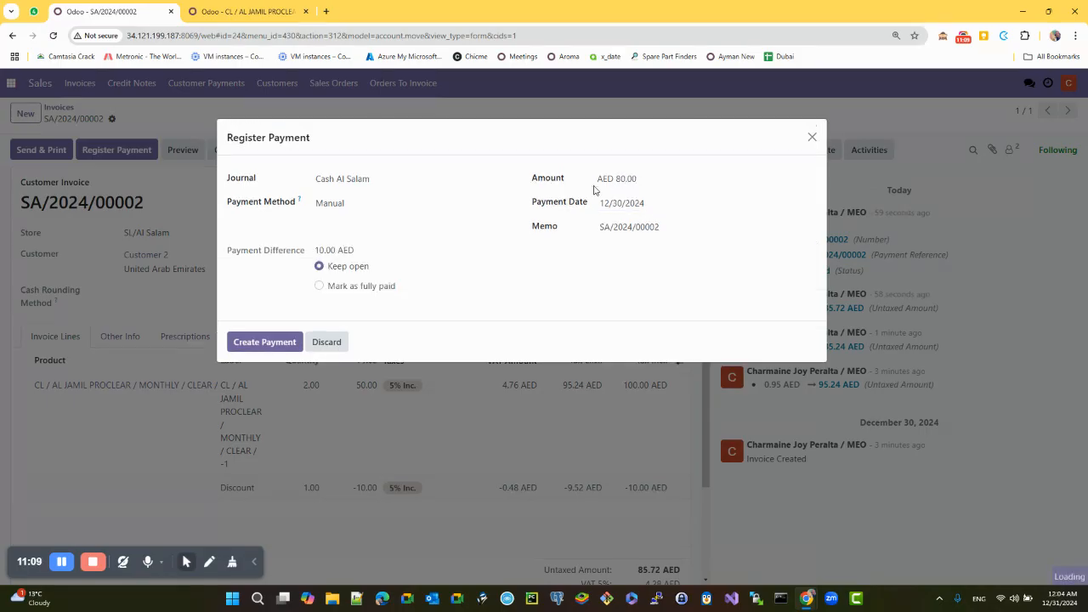
pyautogui.moveTo(661, 183); pyautogui.dragTo(611, 181)
# Step: Try marking the payment difference as fully paid, open its difference account choices, and restore the Keep open option
pyautogui.moveTo(325, 266); pyautogui.dragTo(374, 275)
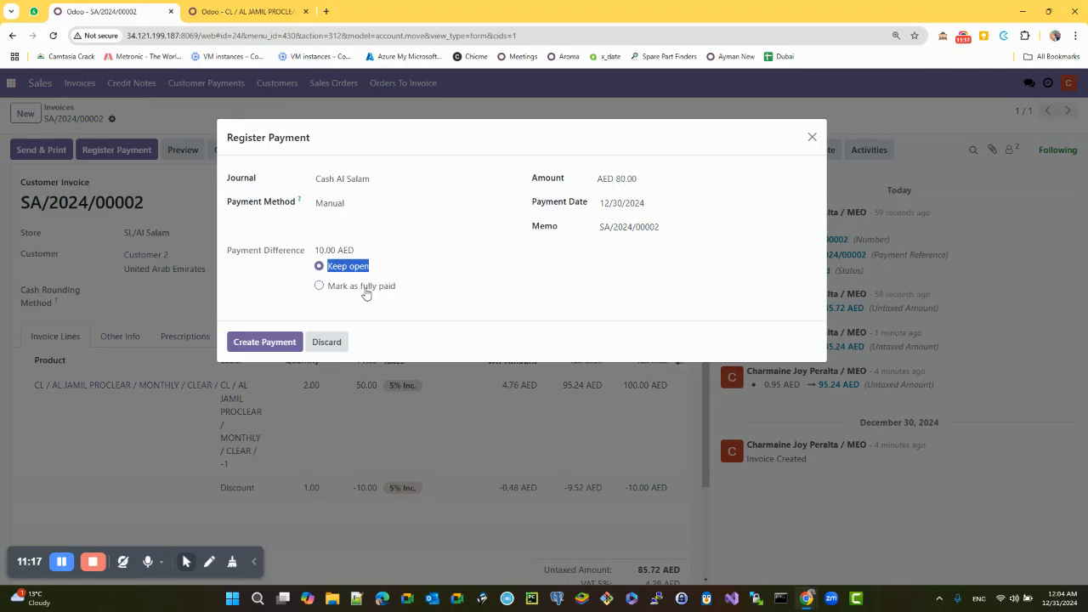
pyautogui.click(366, 288)
pyautogui.click(359, 289)
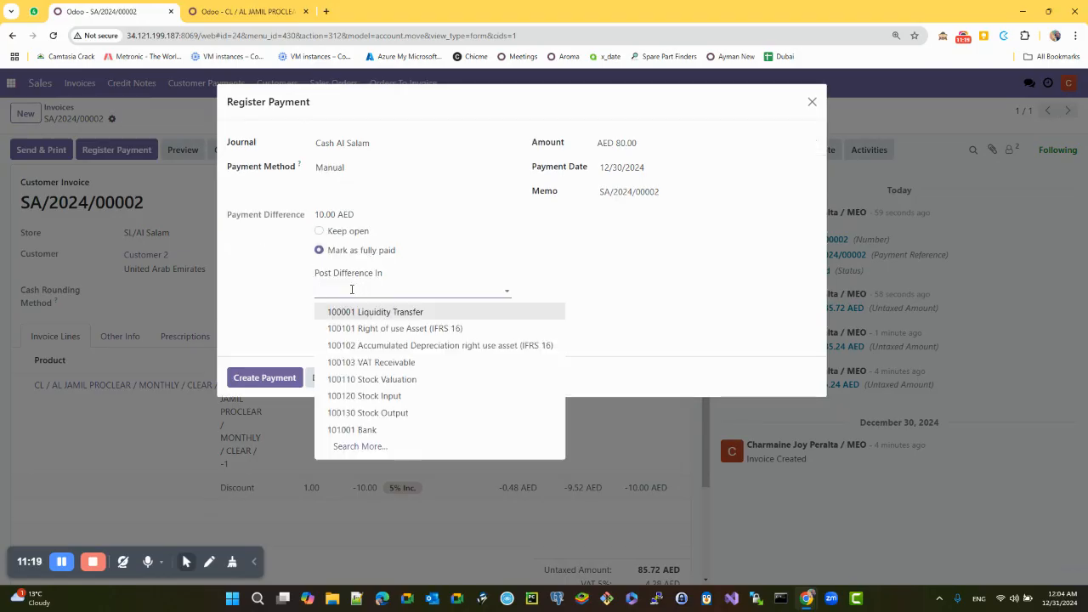
pyautogui.click(332, 236)
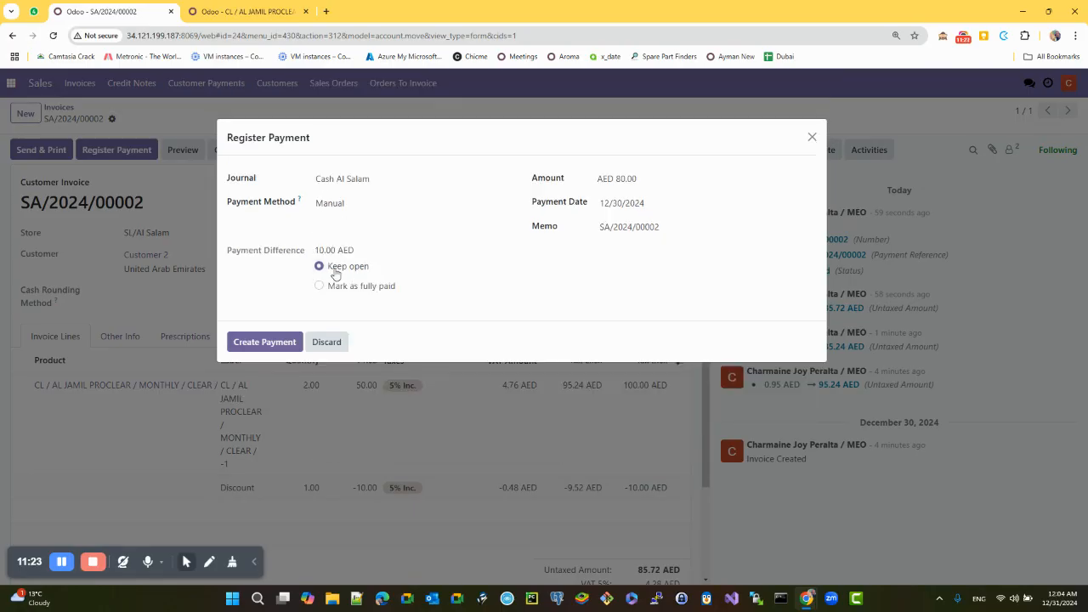
# Step: Create the partial payment and review the paid amount and amount due on the invoice
pyautogui.doubleClick(633, 178)
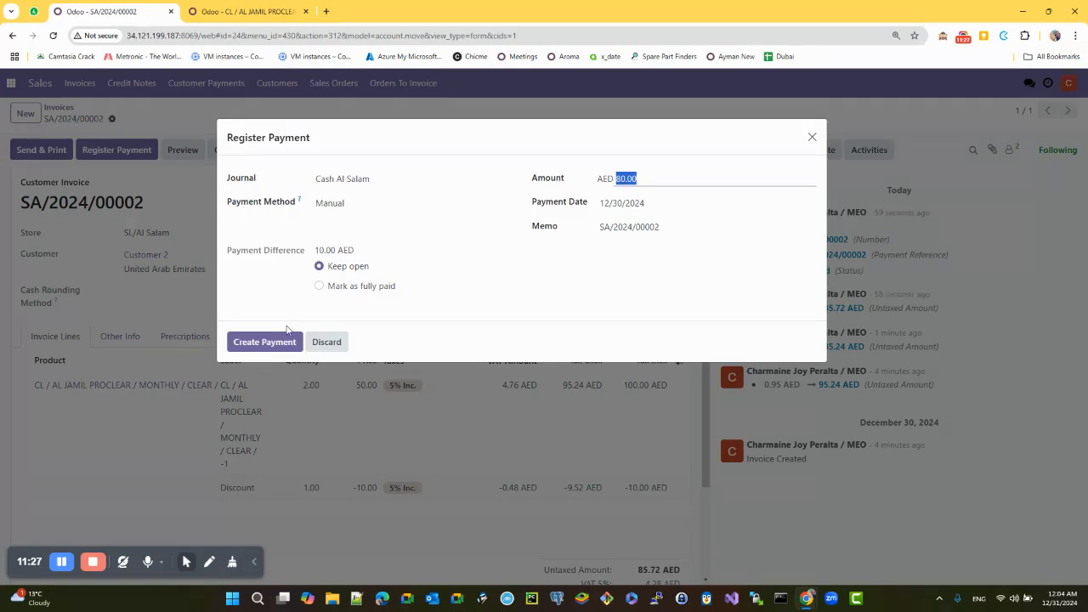
pyautogui.click(264, 344)
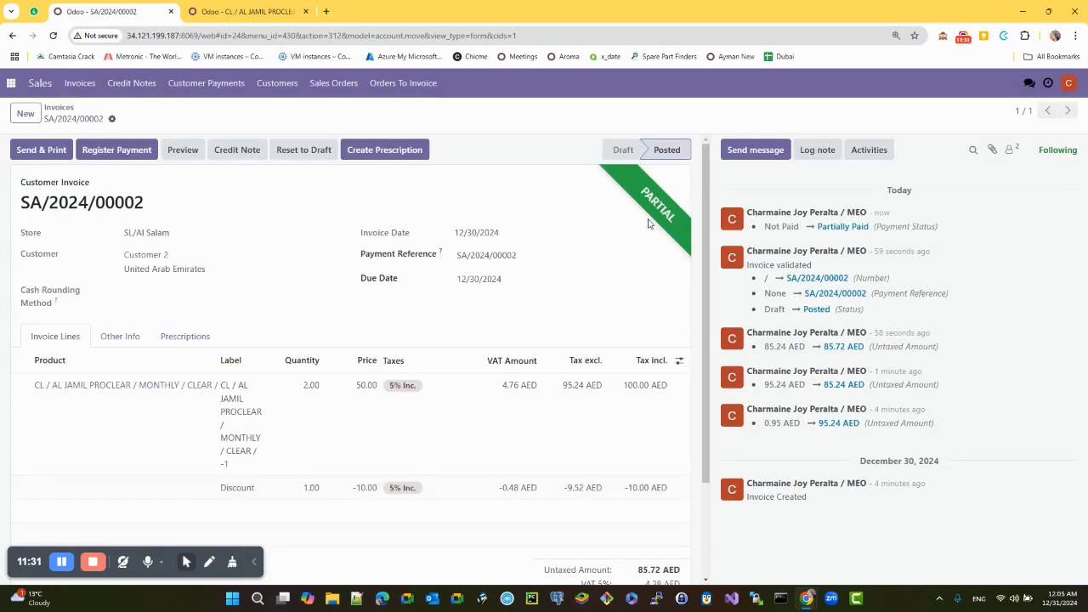
pyautogui.scroll(-2, 621, 340)
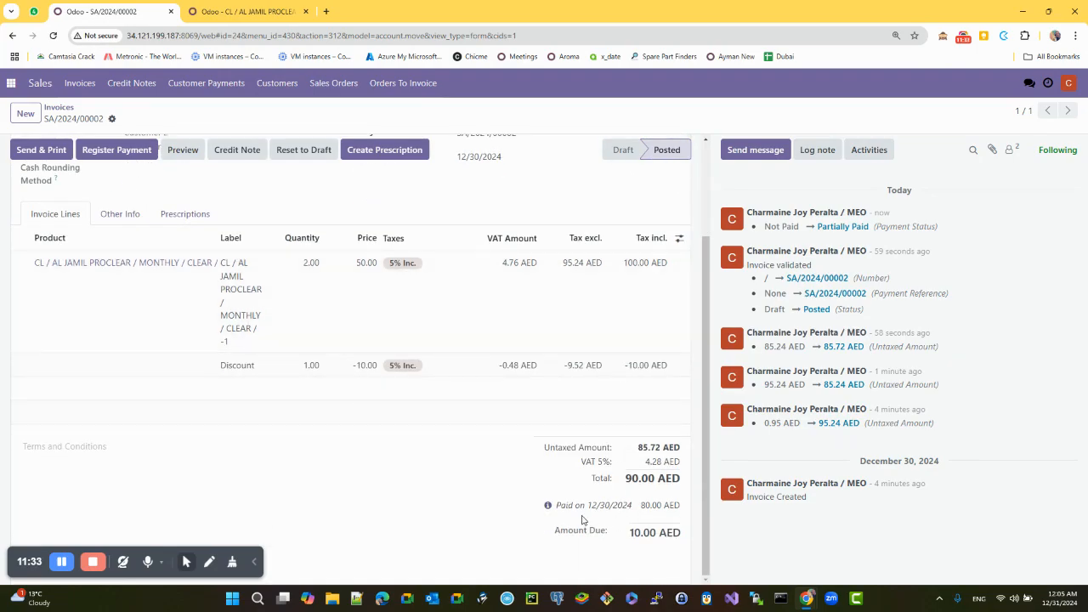
pyautogui.moveTo(574, 507); pyautogui.dragTo(648, 479)
pyautogui.click(639, 508)
pyautogui.moveTo(629, 532); pyautogui.dragTo(653, 532)
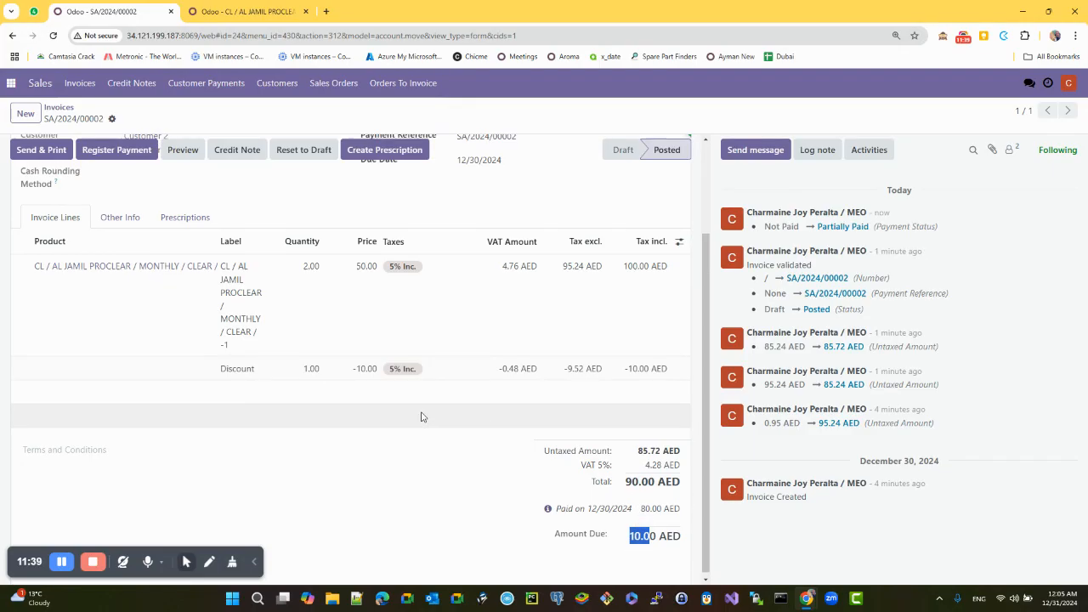
pyautogui.scroll(2, 399, 332)
# Step: Generate the Invoices print report for the partially paid invoice and download it
pyautogui.click(112, 119)
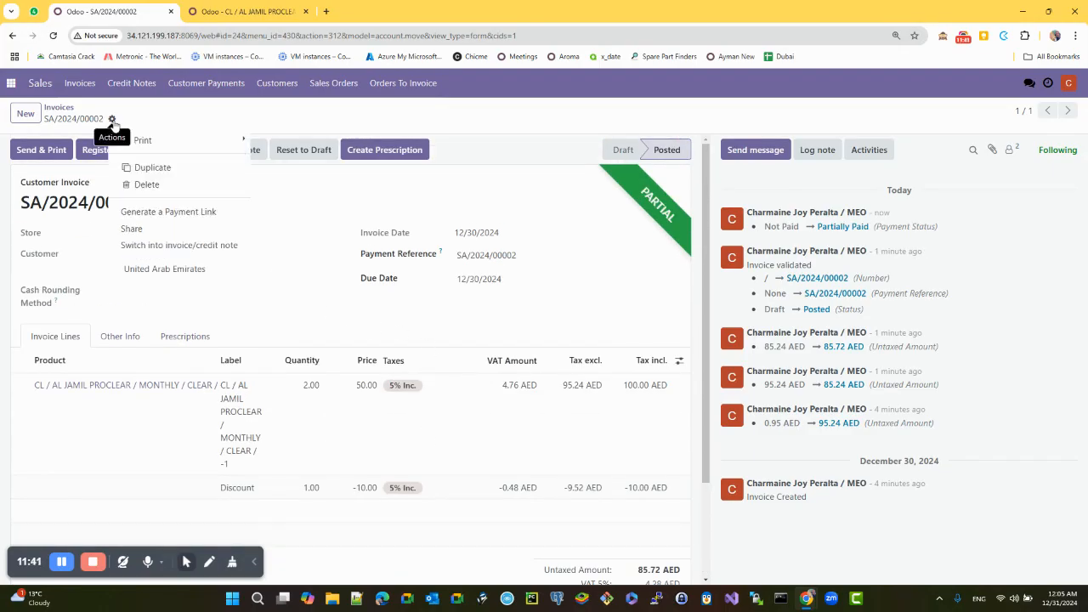
pyautogui.moveTo(145, 140)
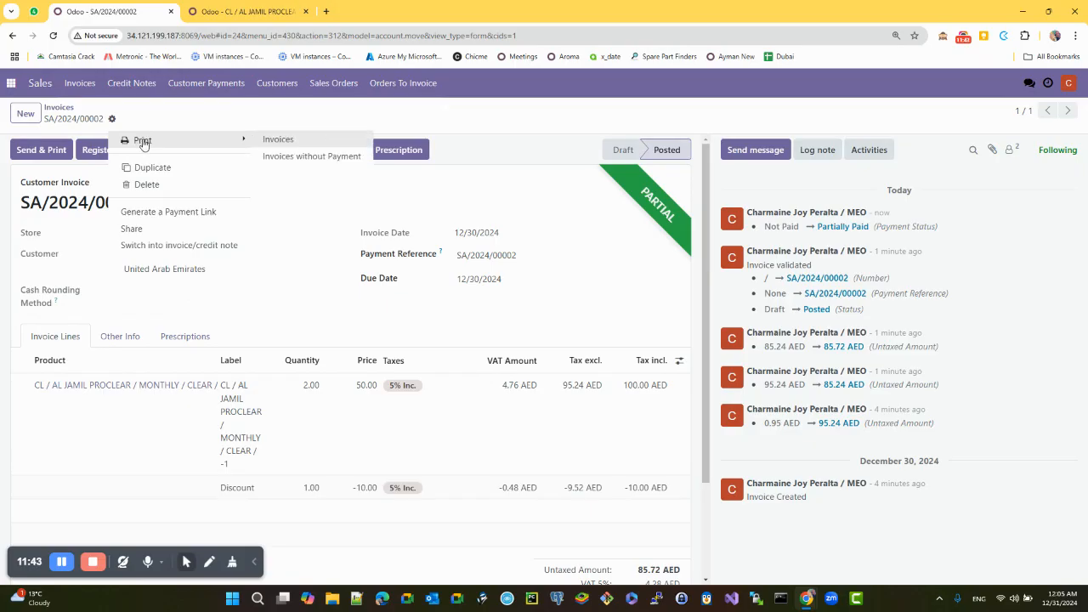
pyautogui.click(292, 141)
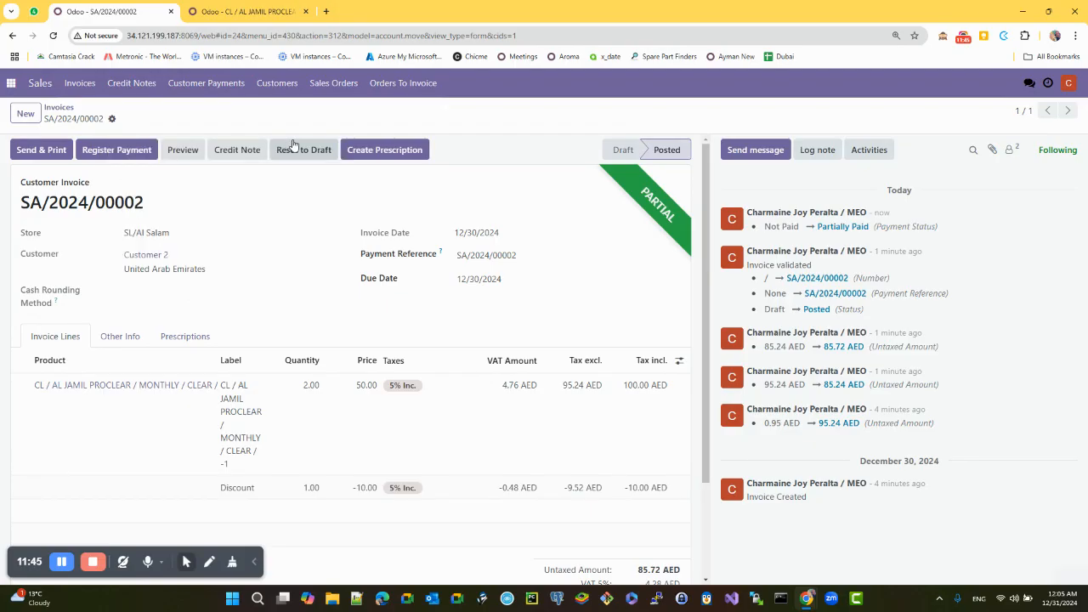
pyautogui.moveTo(511, 305); pyautogui.dragTo(382, 224)
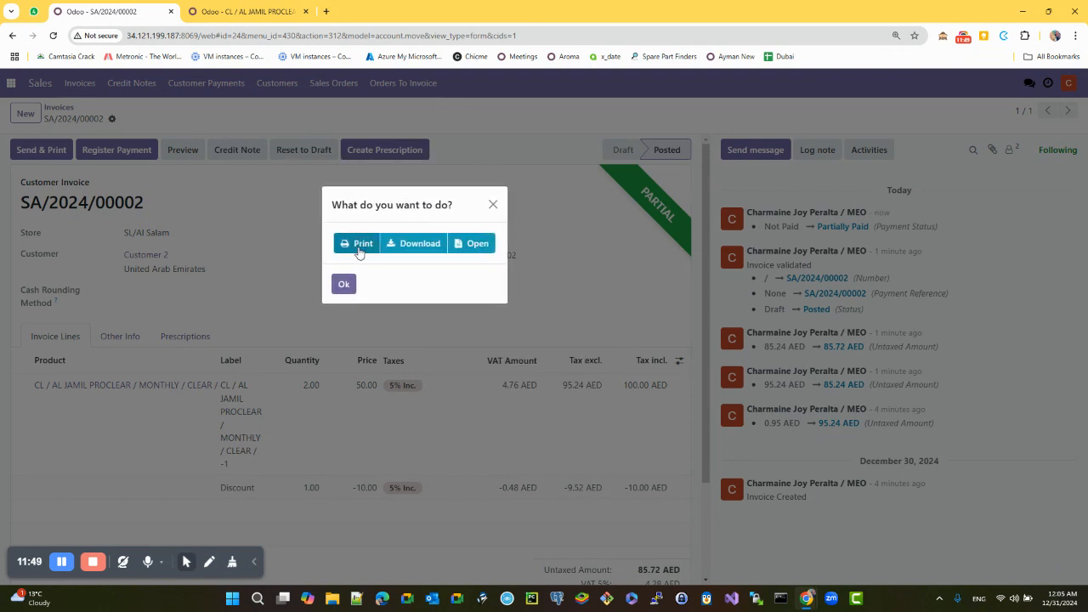
pyautogui.click(414, 244)
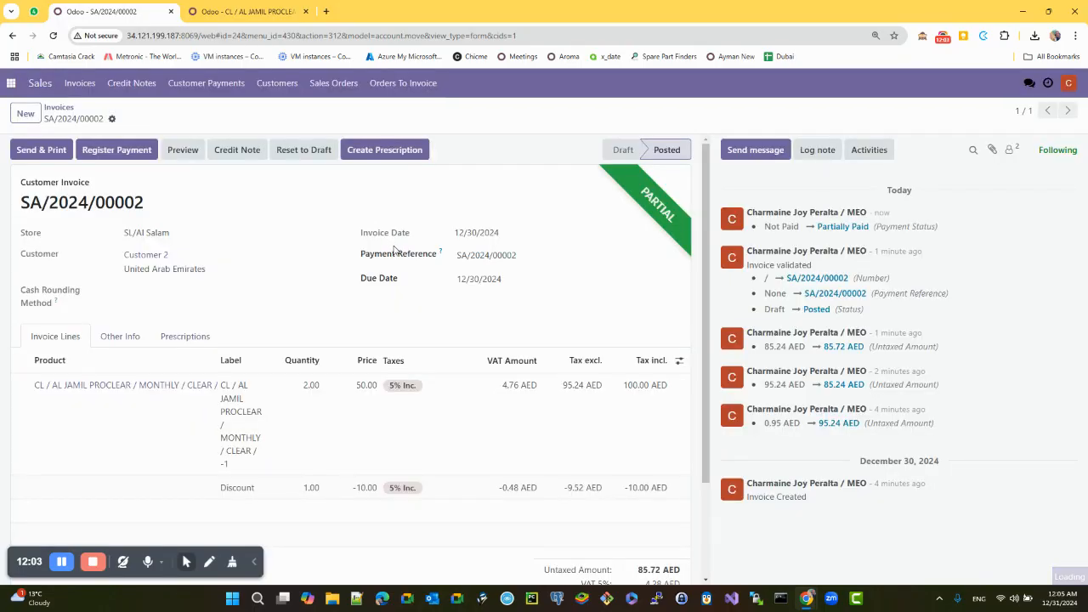
# Step: Keep the blocked invoice PDF download and open the file
pyautogui.click(733, 446)
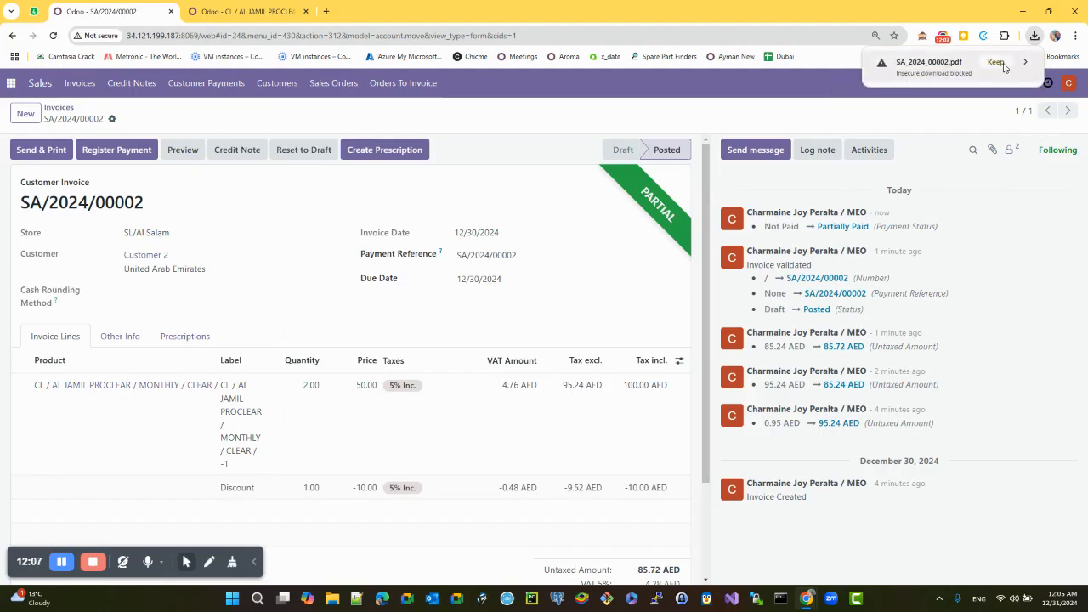
pyautogui.click(996, 62)
pyautogui.click(929, 65)
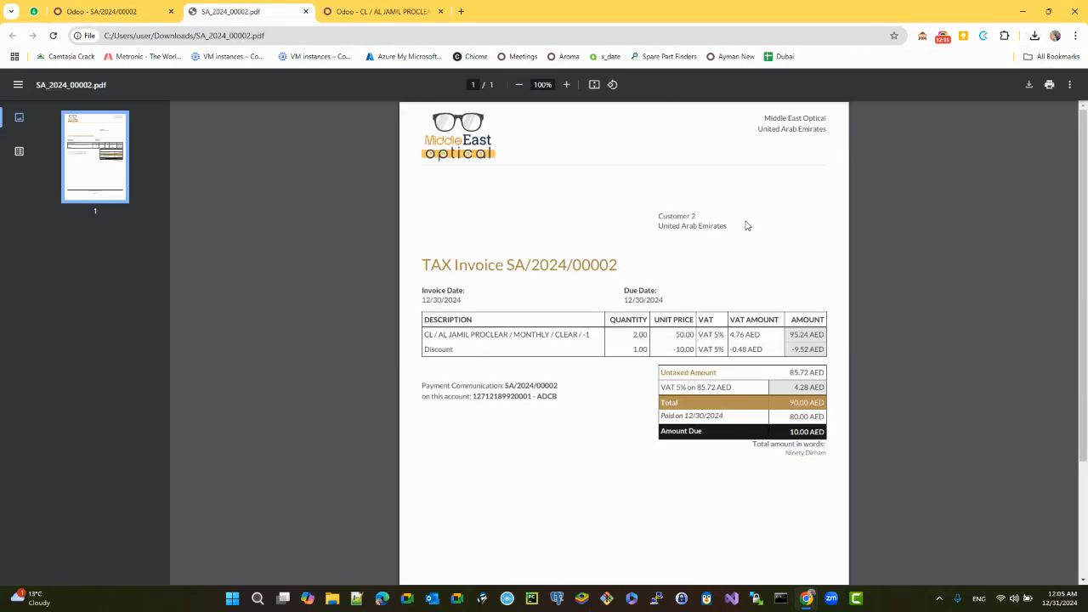
# Step: Examine the header of the invoice PDF: customer details, tax invoice number and invoice date
pyautogui.scroll(3, 775, 218)
pyautogui.scroll(-5, 776, 219)
pyautogui.scroll(3, 775, 218)
pyautogui.scroll(1, 775, 219)
pyautogui.moveTo(660, 230); pyautogui.dragTo(742, 234)
pyautogui.moveTo(444, 268); pyautogui.dragTo(625, 269)
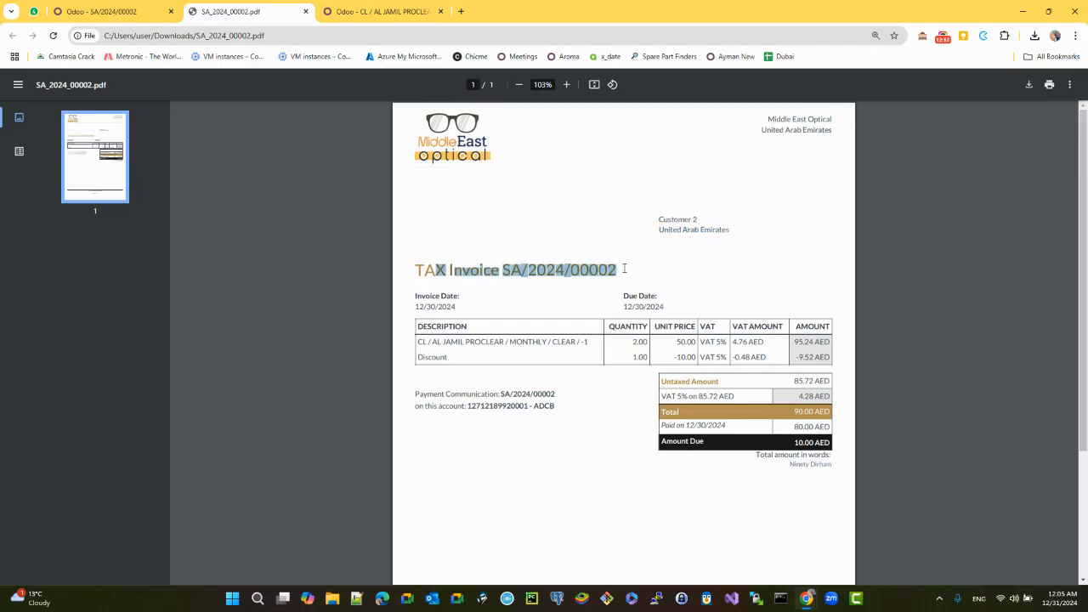
pyautogui.moveTo(661, 229); pyautogui.dragTo(694, 240)
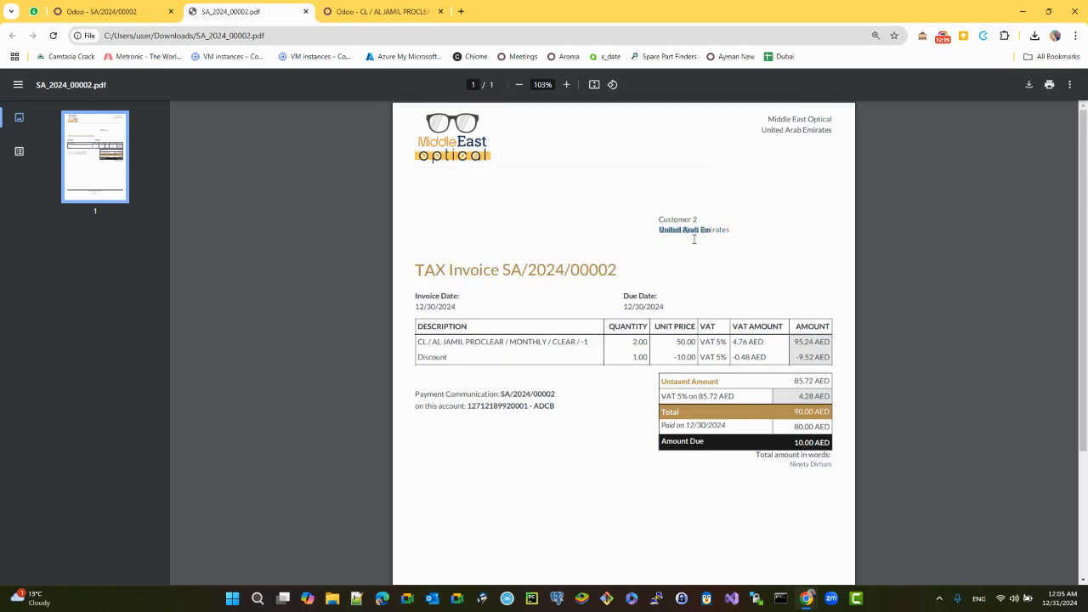
pyautogui.moveTo(417, 296); pyautogui.dragTo(441, 309)
# Step: Examine the PDF's product and Discount lines, including quantities, unit prices and VAT amounts, and the totals with the amount due
pyautogui.moveTo(446, 356); pyautogui.dragTo(418, 355)
pyautogui.click(452, 346)
pyautogui.click(633, 343)
pyautogui.moveTo(632, 356); pyautogui.dragTo(696, 341)
pyautogui.moveTo(766, 343); pyautogui.dragTo(726, 343)
pyautogui.doubleClick(741, 357)
pyautogui.moveTo(793, 343); pyautogui.dragTo(800, 343)
pyautogui.moveTo(690, 413); pyautogui.dragTo(668, 413)
pyautogui.moveTo(829, 412); pyautogui.dragTo(655, 445)
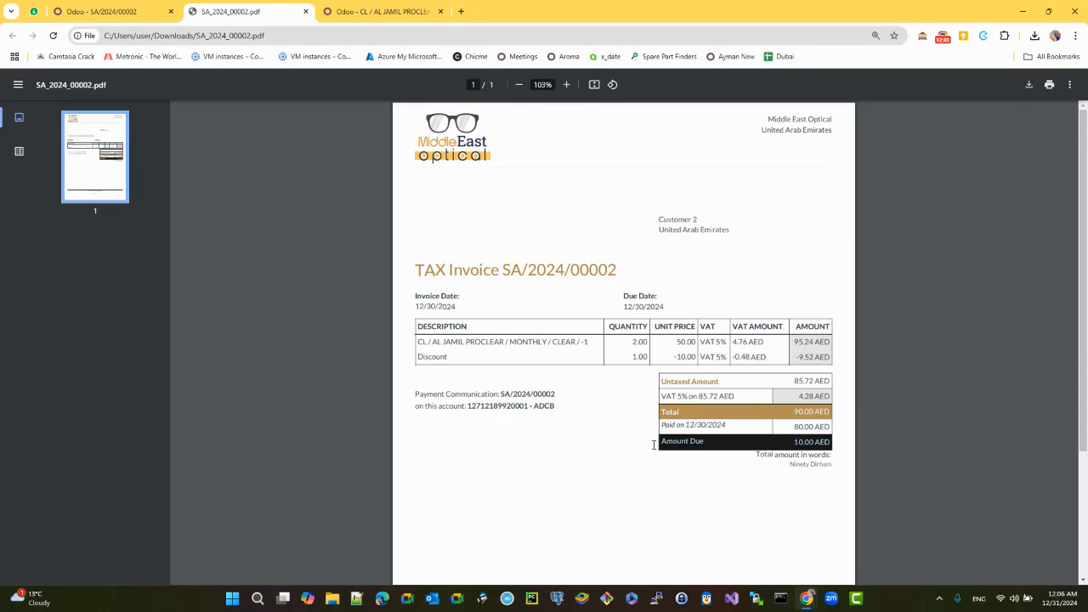
# Step: Examine the payment communication reference and bank account note on the invoice PDF
pyautogui.moveTo(425, 394); pyautogui.dragTo(506, 397)
pyautogui.click(500, 397)
pyautogui.moveTo(557, 392); pyautogui.dragTo(512, 393)
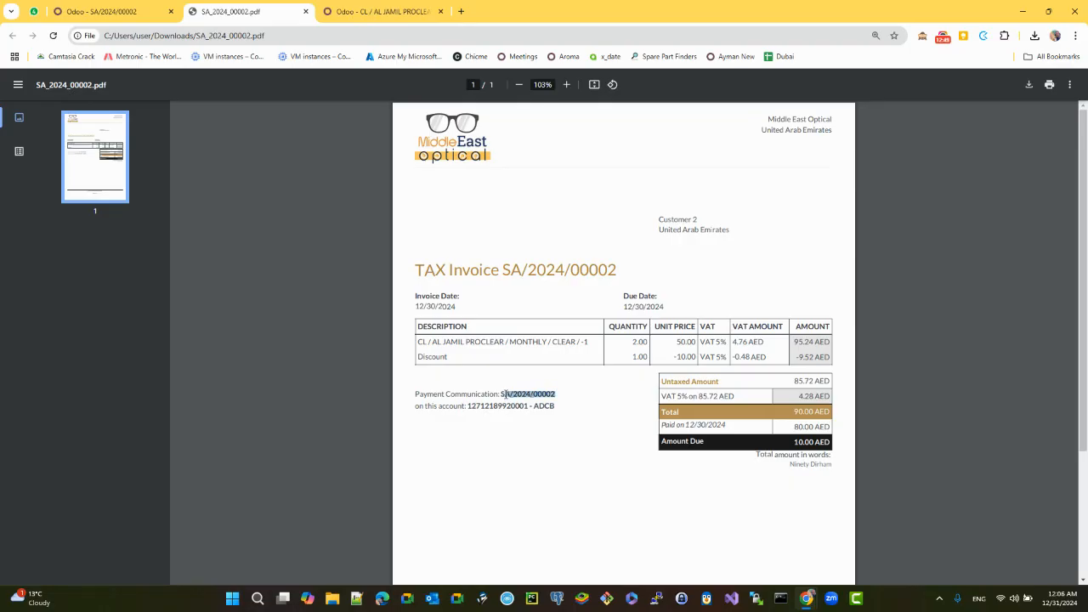
pyautogui.click(494, 406)
pyautogui.moveTo(560, 393); pyautogui.dragTo(508, 397)
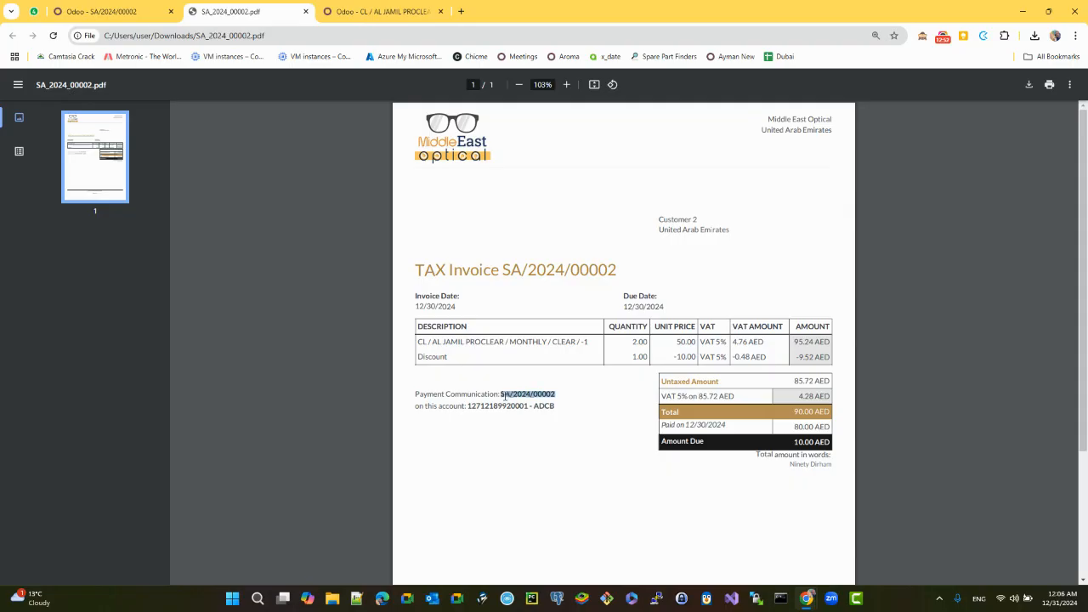
# Step: Return to invoice SA/2024/00002 in Odoo and enter "here also you can add remarks" in its terms and conditions
pyautogui.click(114, 10)
pyautogui.scroll(-2, 137, 411)
pyautogui.click(75, 455)
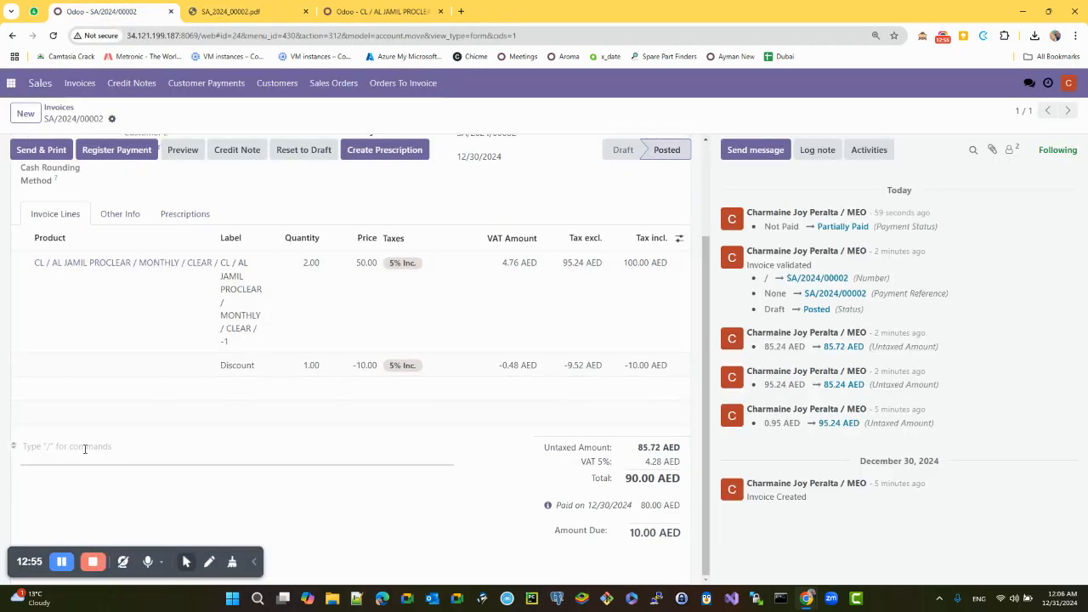
pyautogui.write('here also you can add remarks')
pyautogui.click(132, 119)
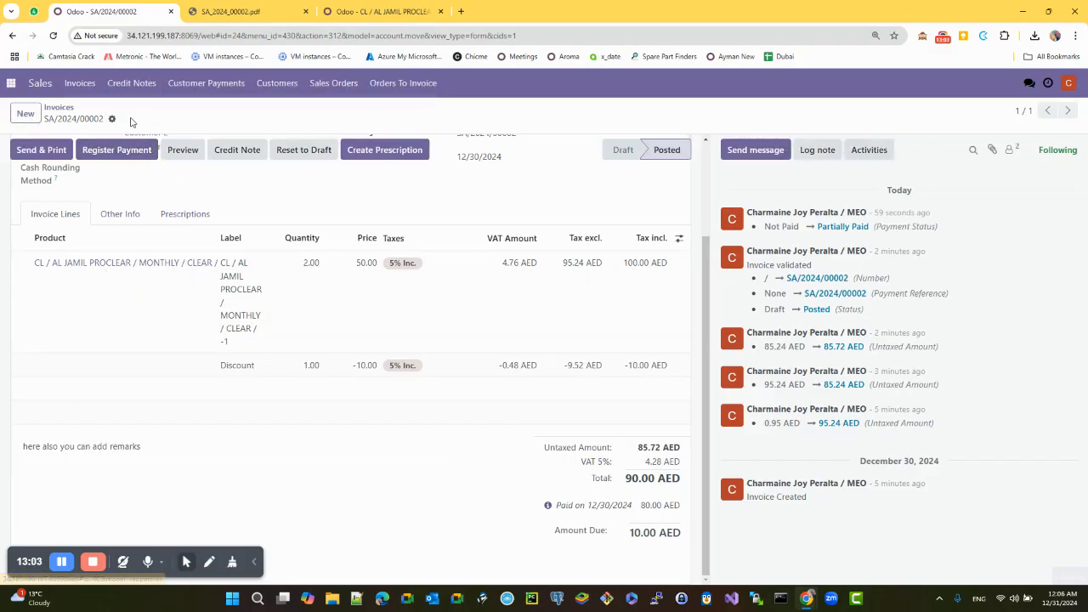
# Step: Print the updated invoice to SA_2024_00002 (1).pdf, keeping the blocked download, and open it to check the remark
pyautogui.click(111, 119)
pyautogui.moveTo(246, 140)
pyautogui.click(284, 140)
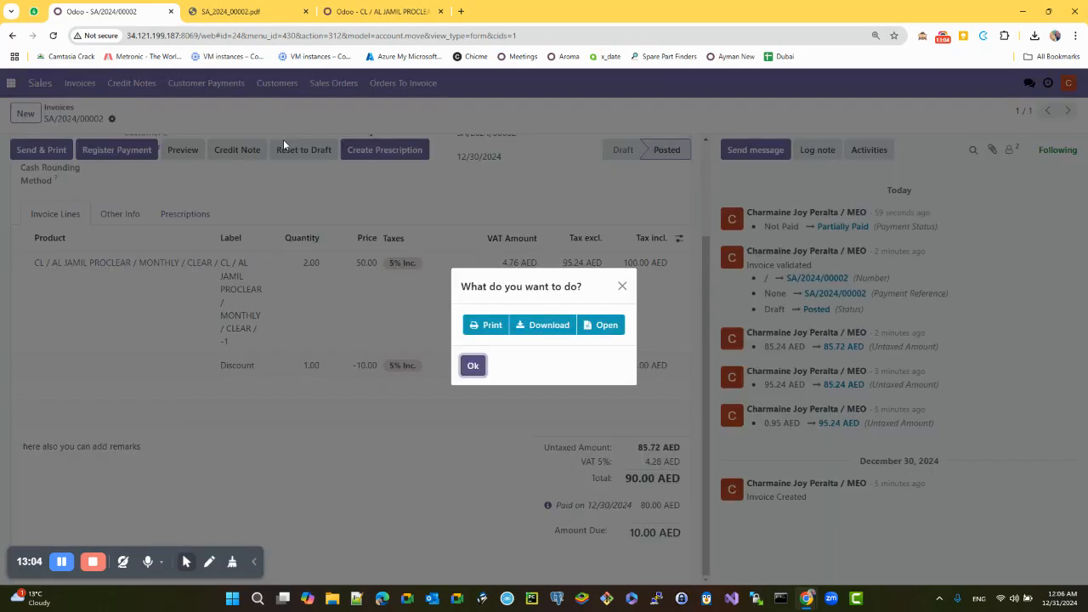
pyautogui.click(549, 324)
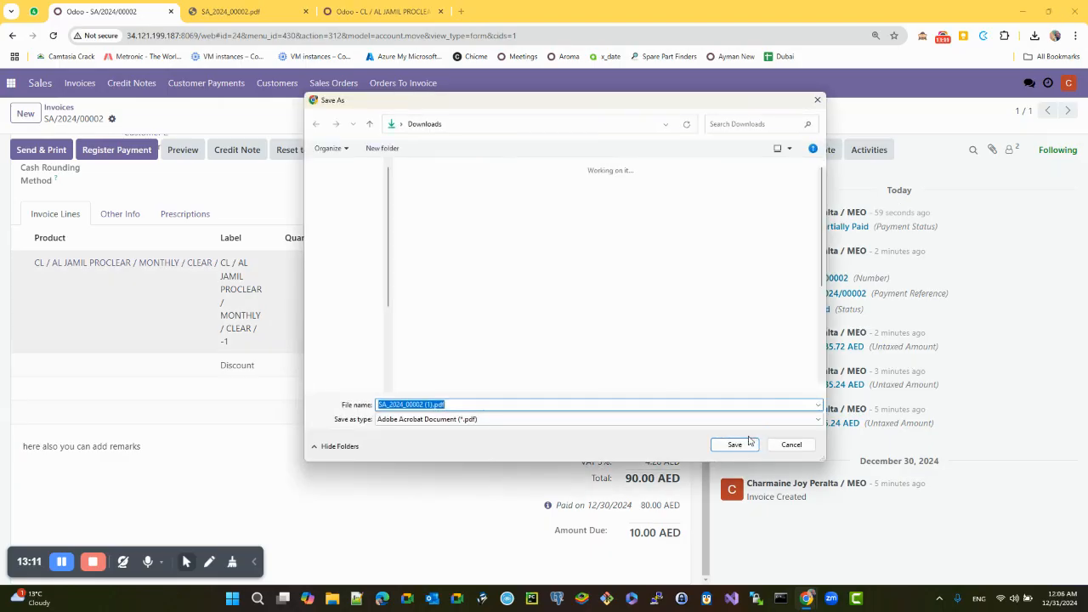
pyautogui.click(752, 443)
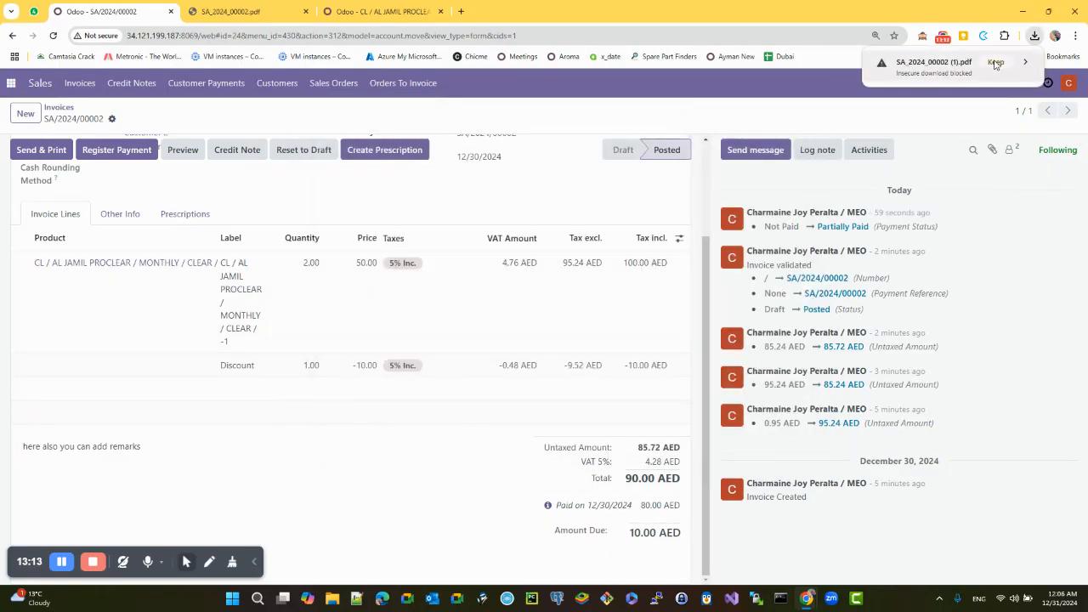
pyautogui.click(951, 70)
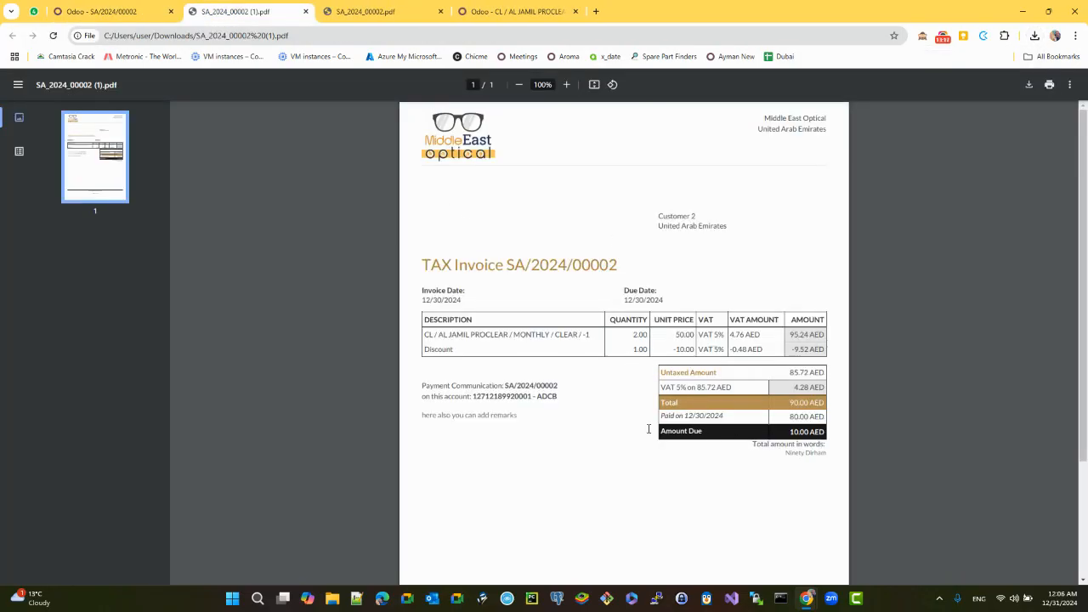
pyautogui.moveTo(436, 409); pyautogui.dragTo(573, 411)
# Step: Return to the Odoo invoice, check its number in the breadcrumb, and go back to the Invoices list
pyautogui.click(75, 12)
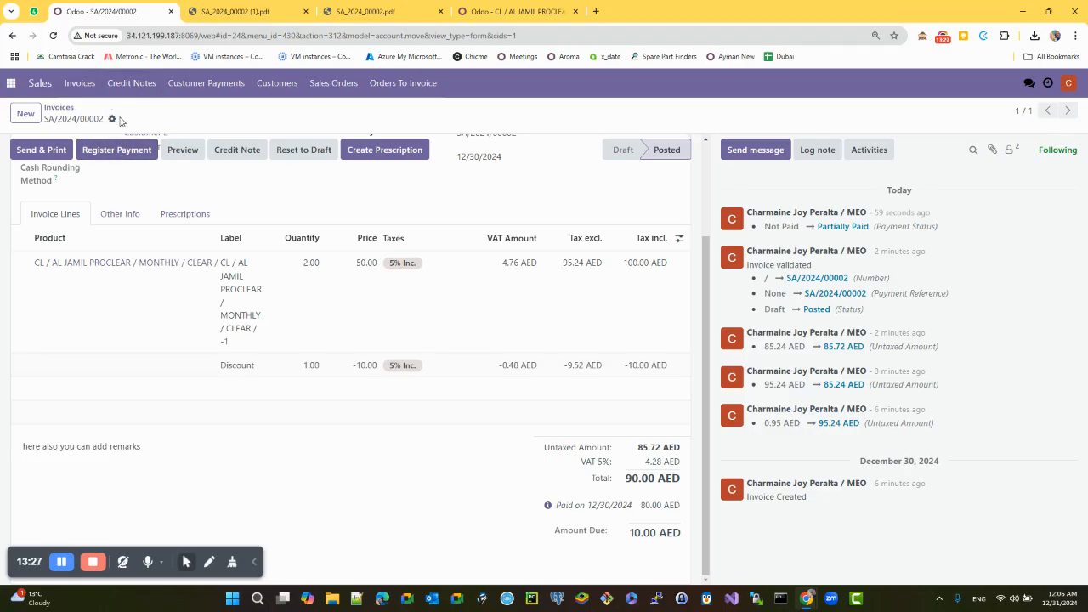
pyautogui.scroll(2, 120, 147)
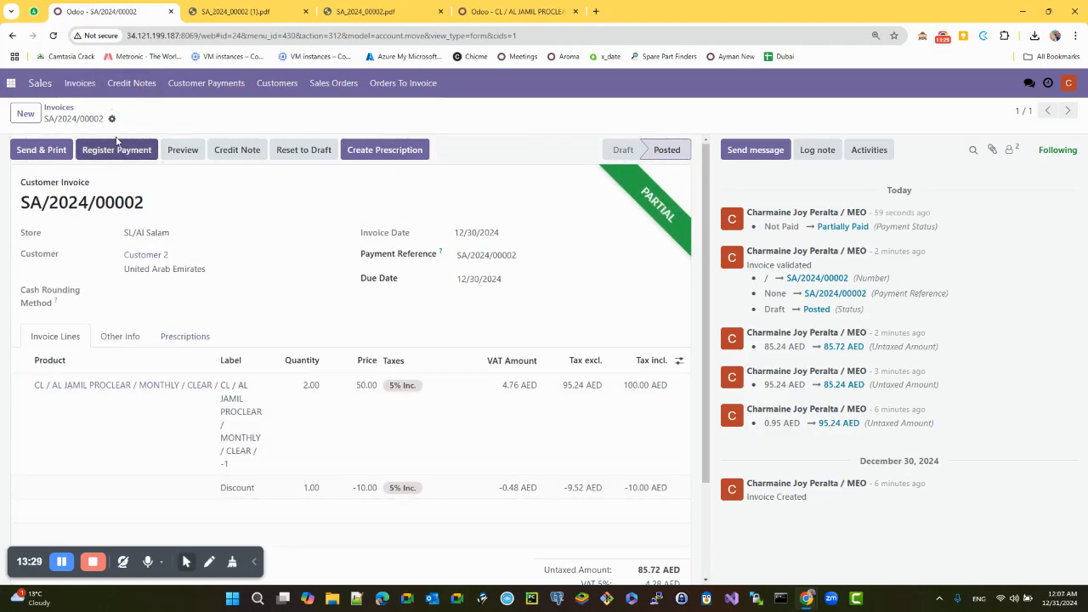
pyautogui.moveTo(104, 120); pyautogui.dragTo(46, 129)
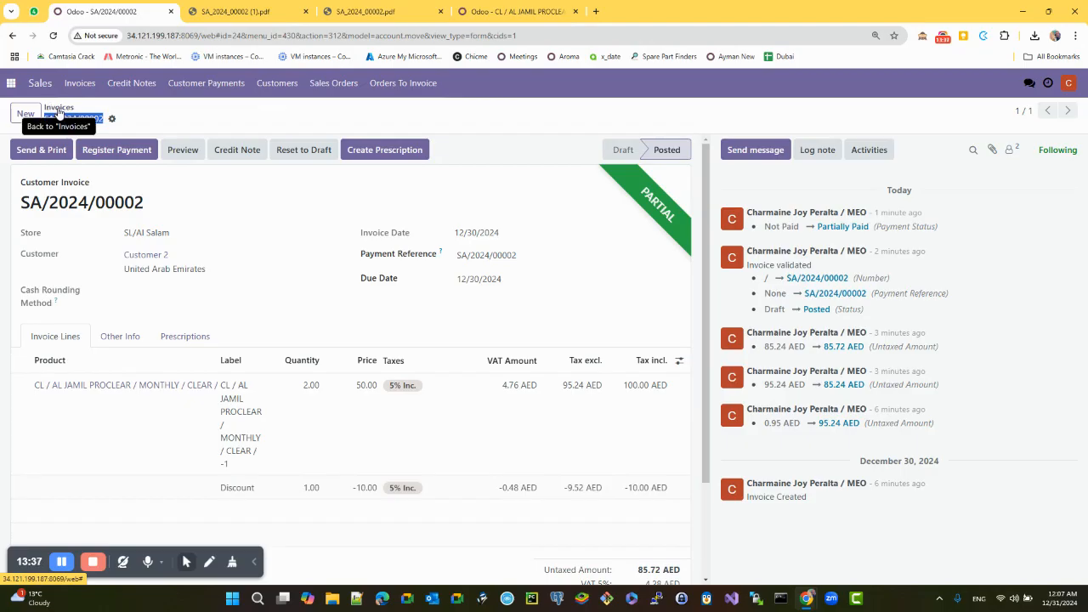
pyautogui.hotkey('ctrl', '+')
pyautogui.hotkey('ctrl', '+')
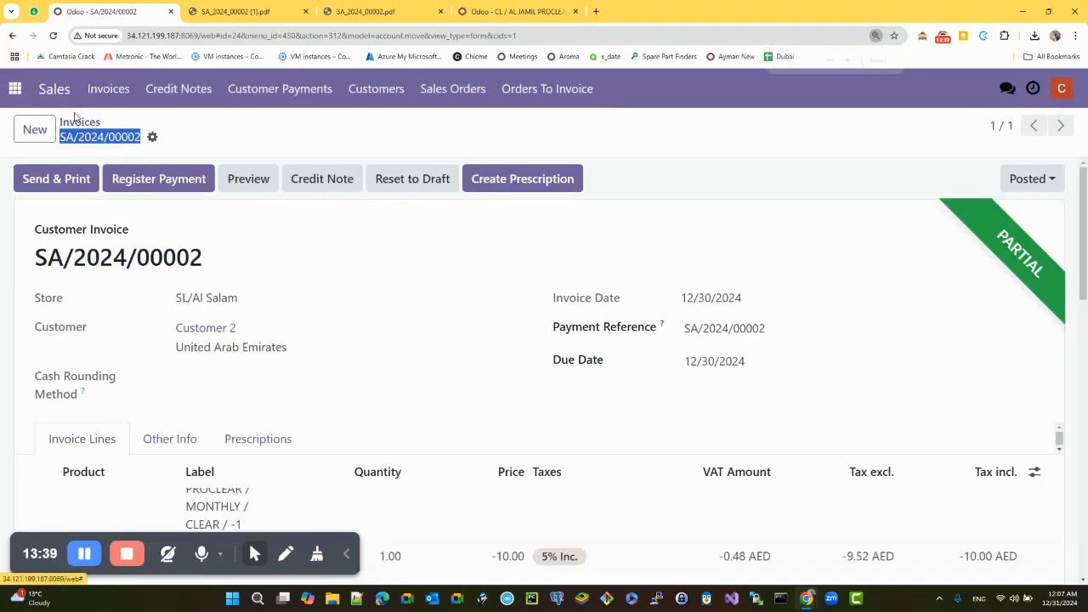
pyautogui.hotkey('ctrl', '-')
pyautogui.hotkey('ctrl', '-')
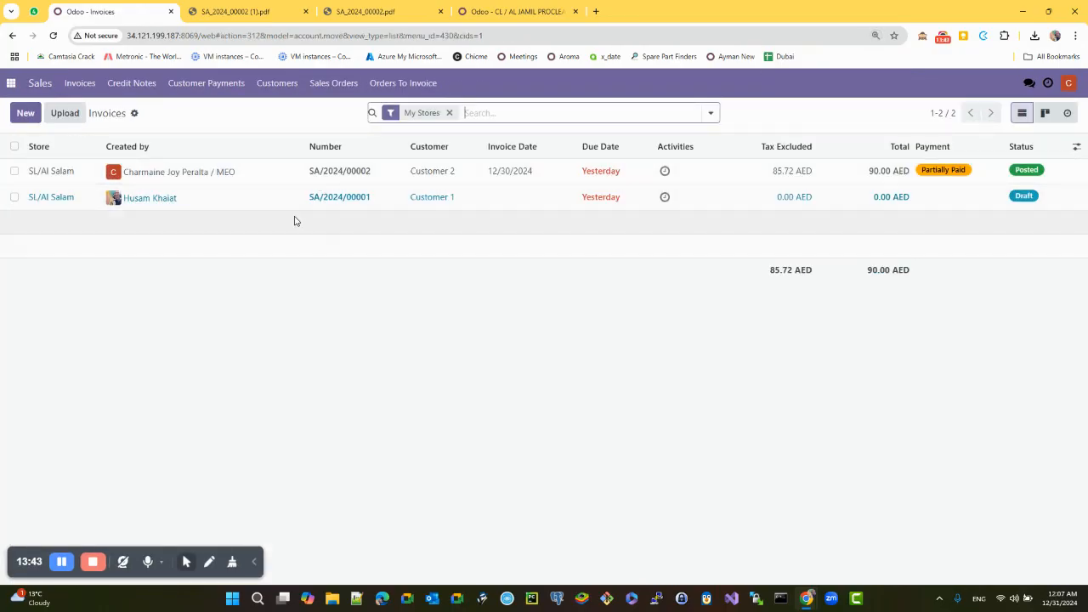
# Step: Compare the draft and posted SL/Al Salam invoices by selecting each row, and clear the selection
pyautogui.click(15, 198)
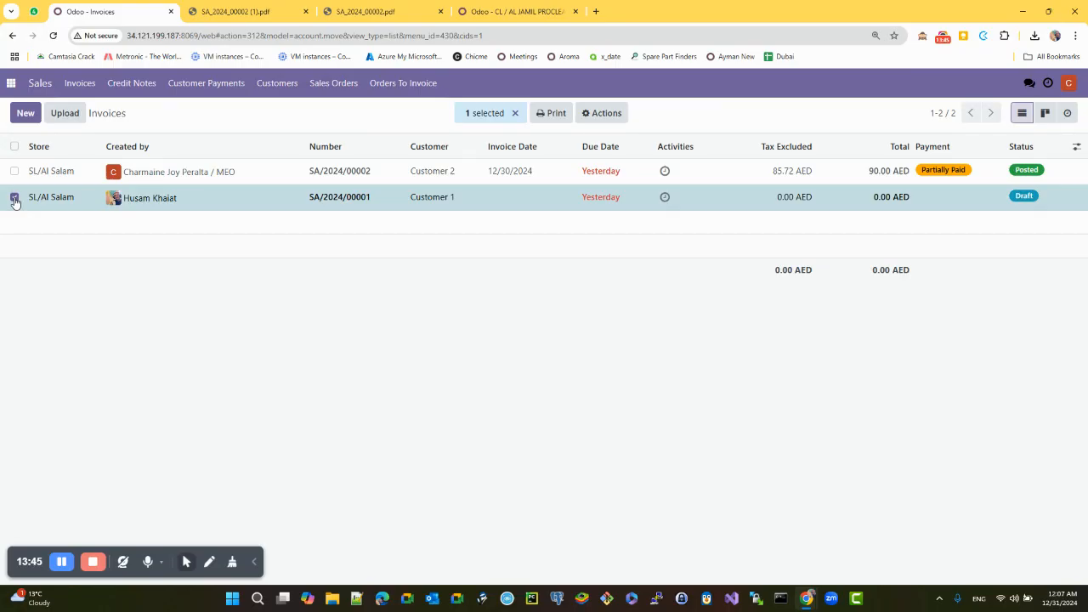
pyautogui.click(15, 198)
pyautogui.click(14, 171)
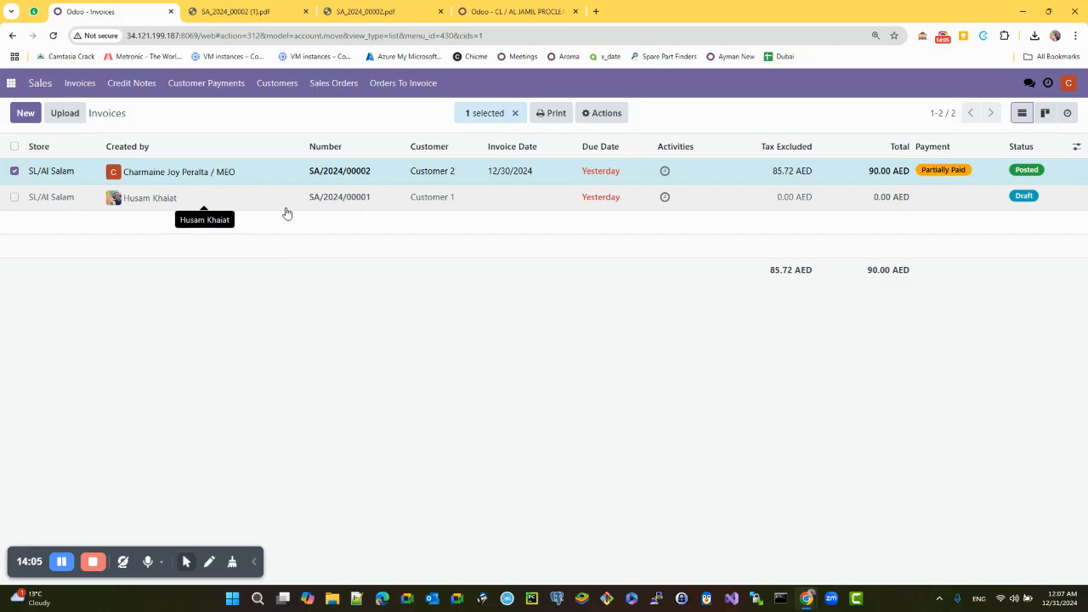
pyautogui.click(514, 114)
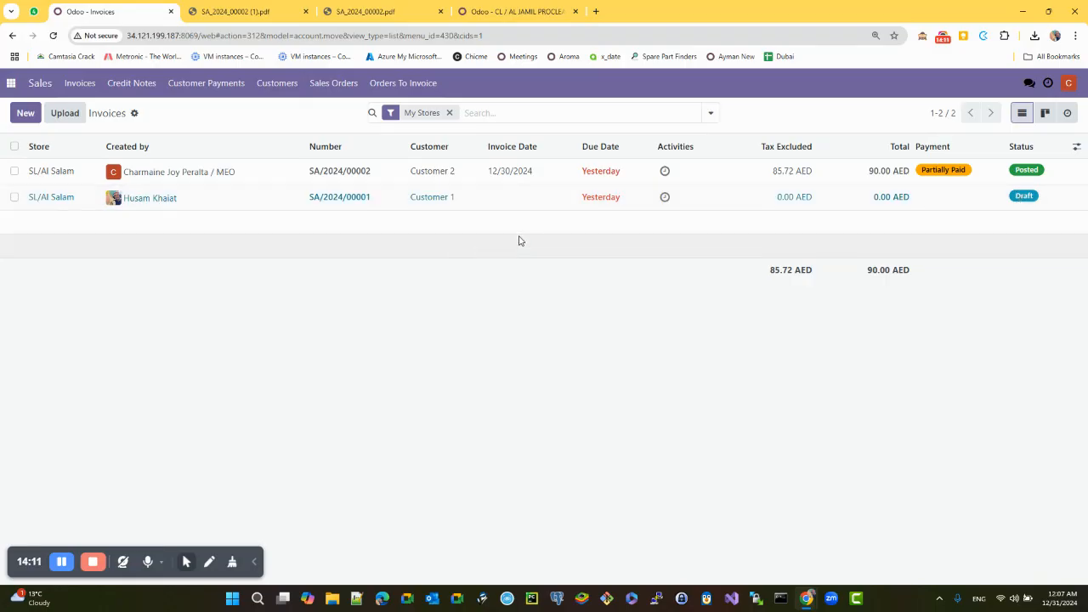
# Step: Check which invoices the My Stores filter covers and remove the filter from the Invoices list
pyautogui.click(414, 113)
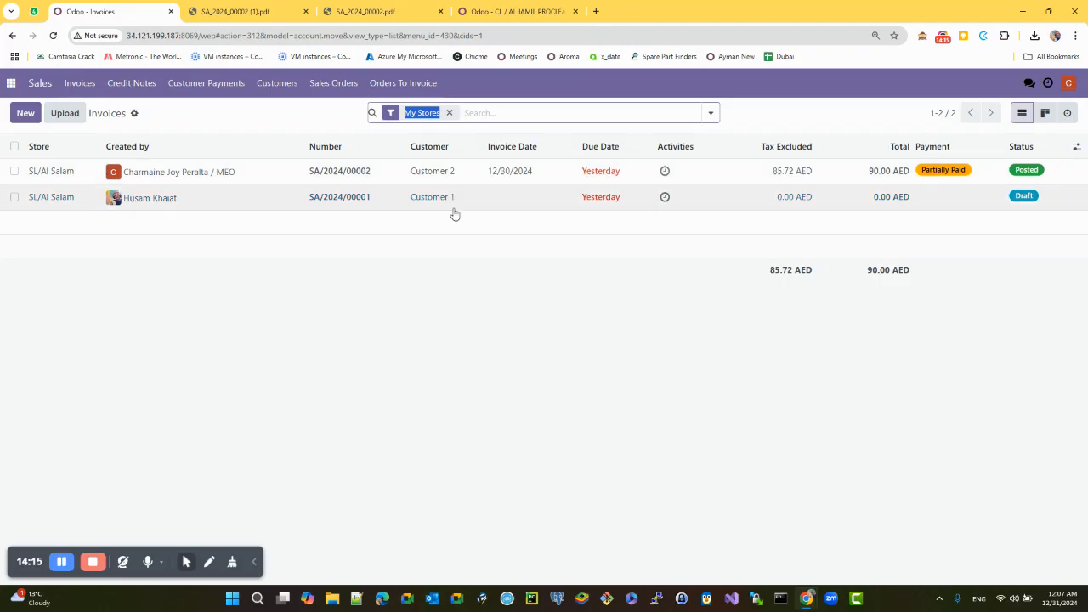
pyautogui.click(437, 274)
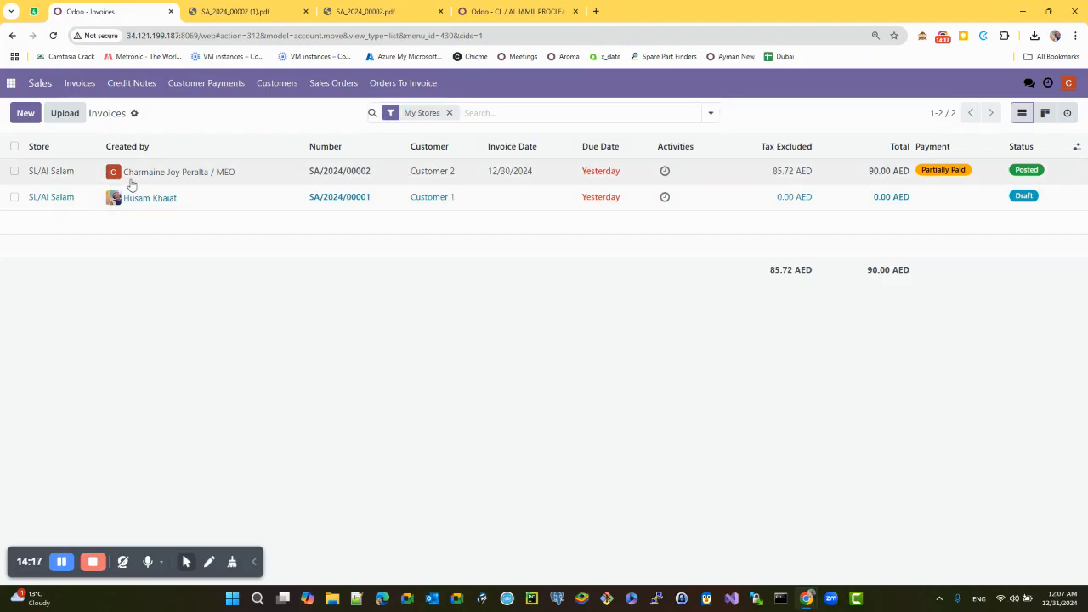
pyautogui.click(15, 173)
pyautogui.click(14, 198)
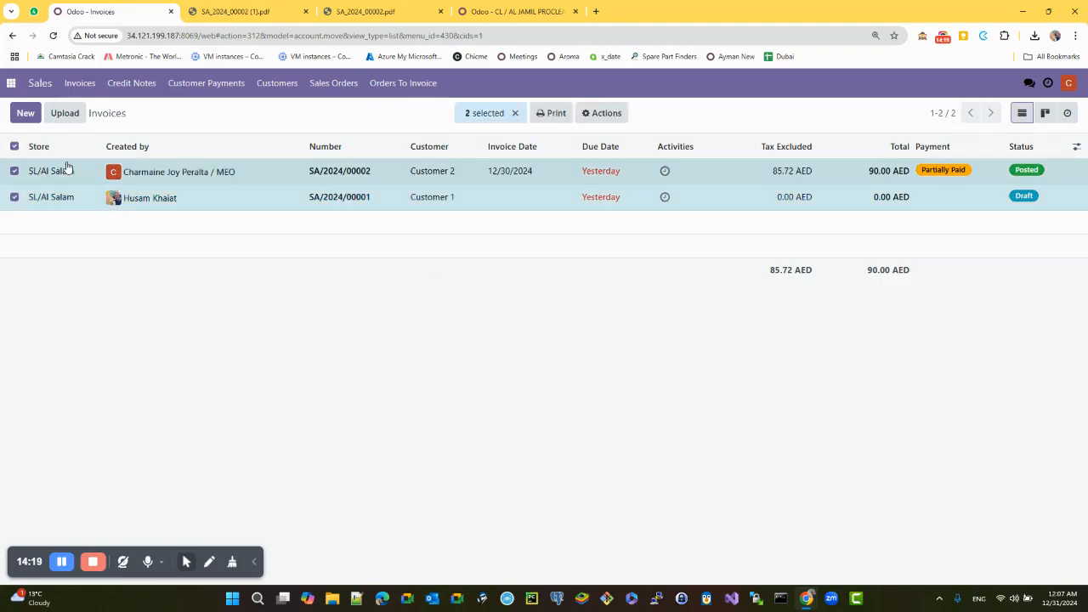
pyautogui.click(14, 147)
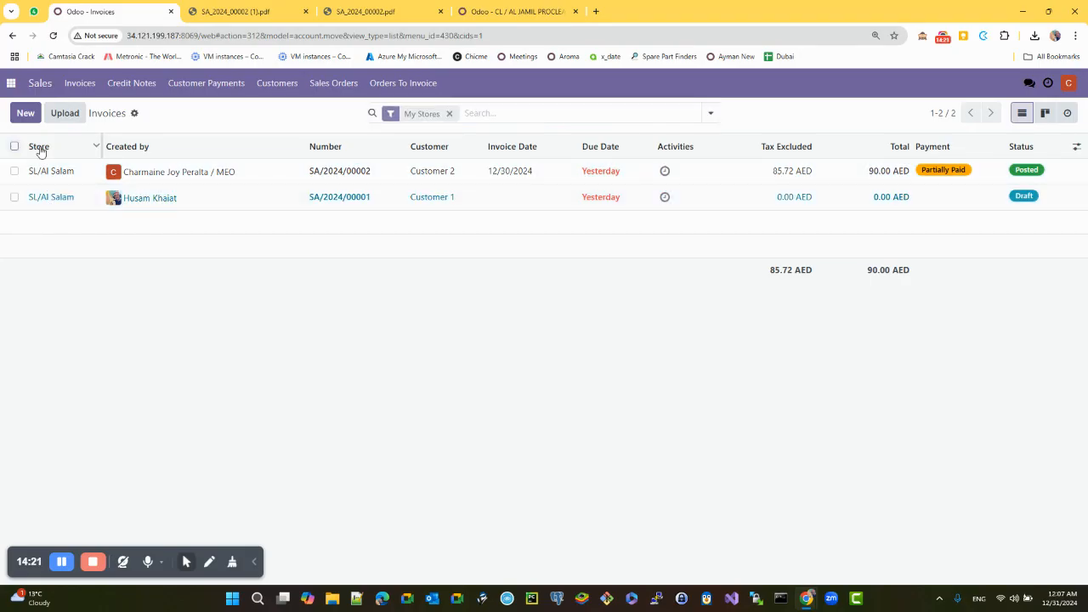
pyautogui.click(449, 114)
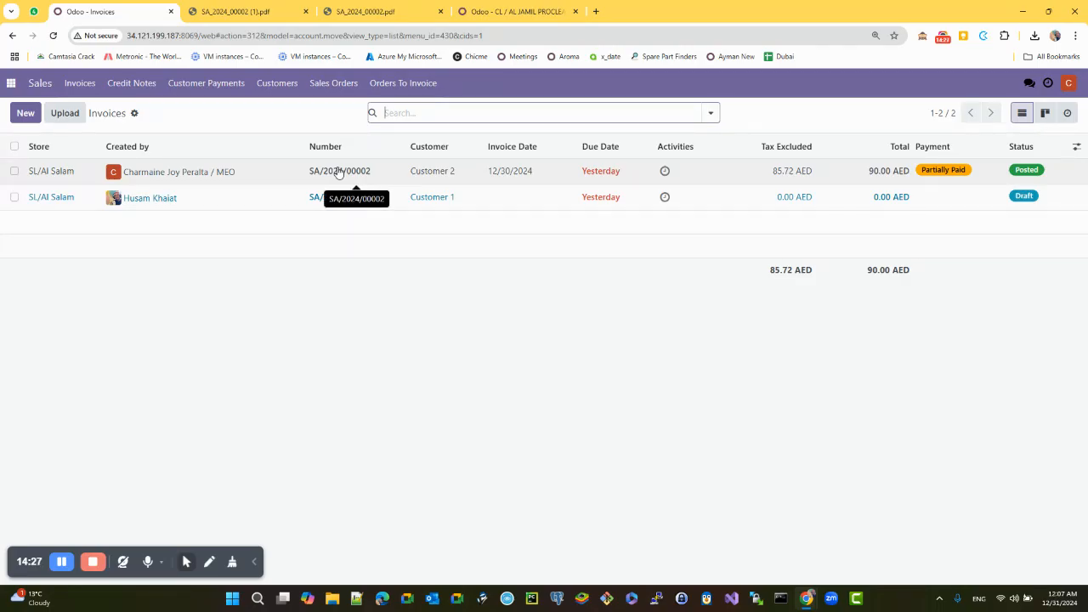
# Step: Create a new customer invoice with the store BY/YASMART and Customer 1 as the customer
pyautogui.click(25, 115)
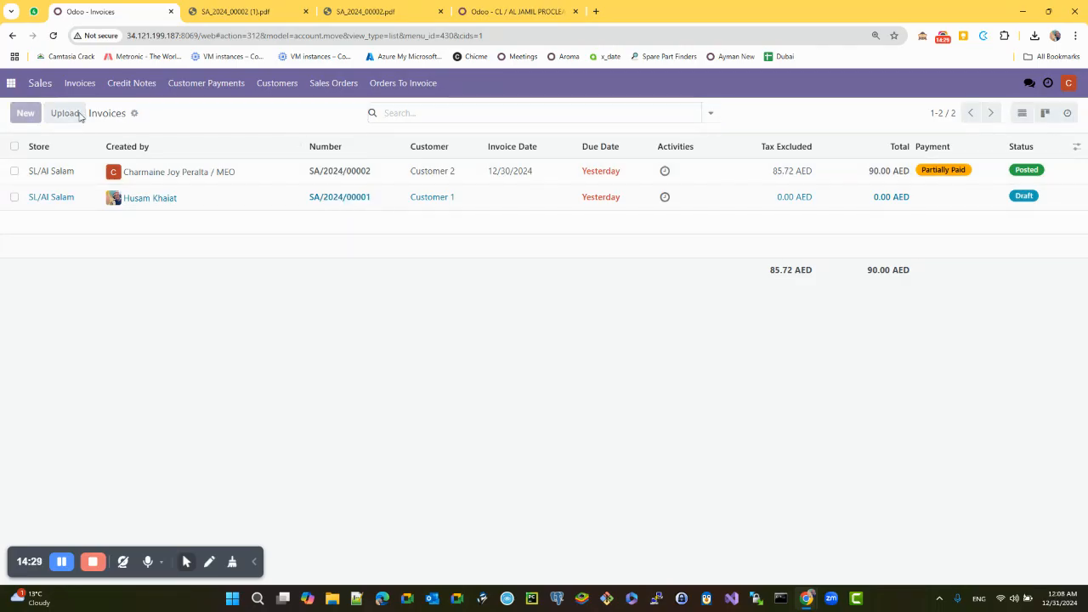
pyautogui.click(183, 238)
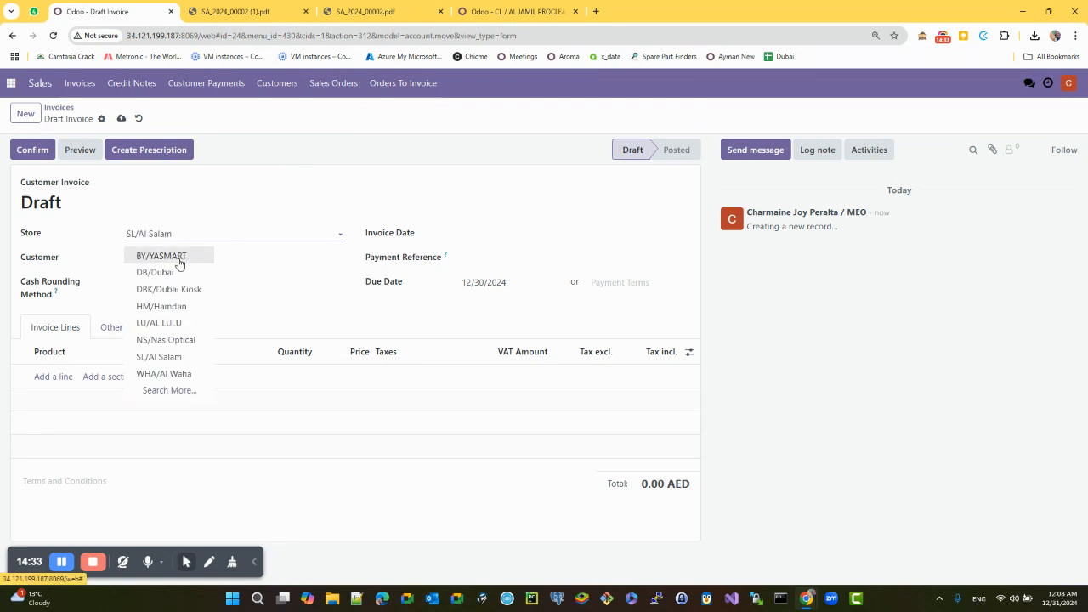
pyautogui.click(179, 260)
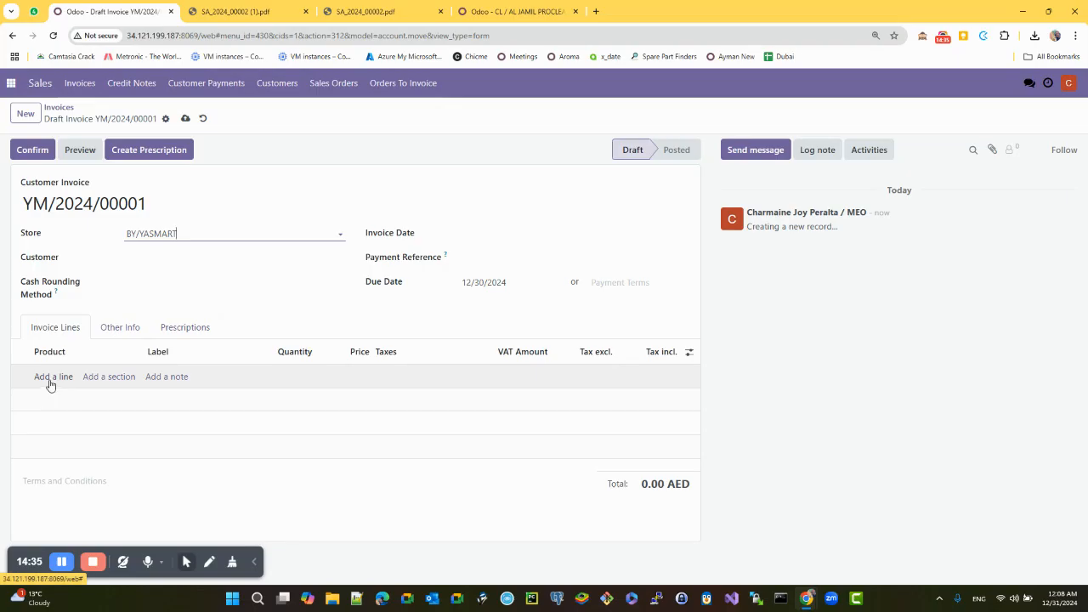
pyautogui.click(128, 257)
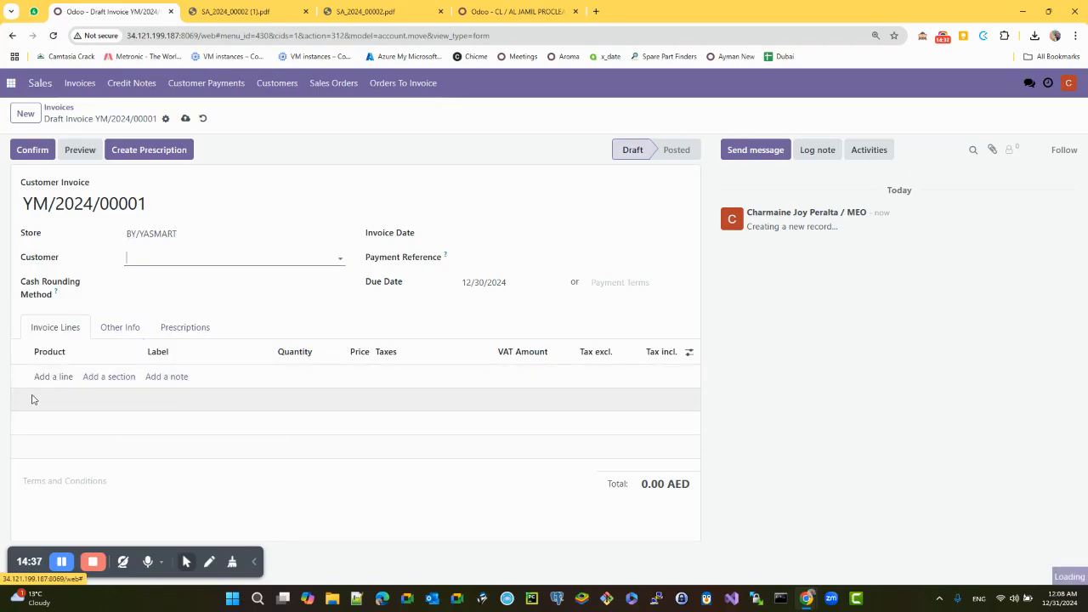
# Step: Add the product CL / AL JAMIL PROCLEAR / MONTHLY / CLEAR / -0.75 at a price of 50 and confirm the invoice
pyautogui.click(52, 377)
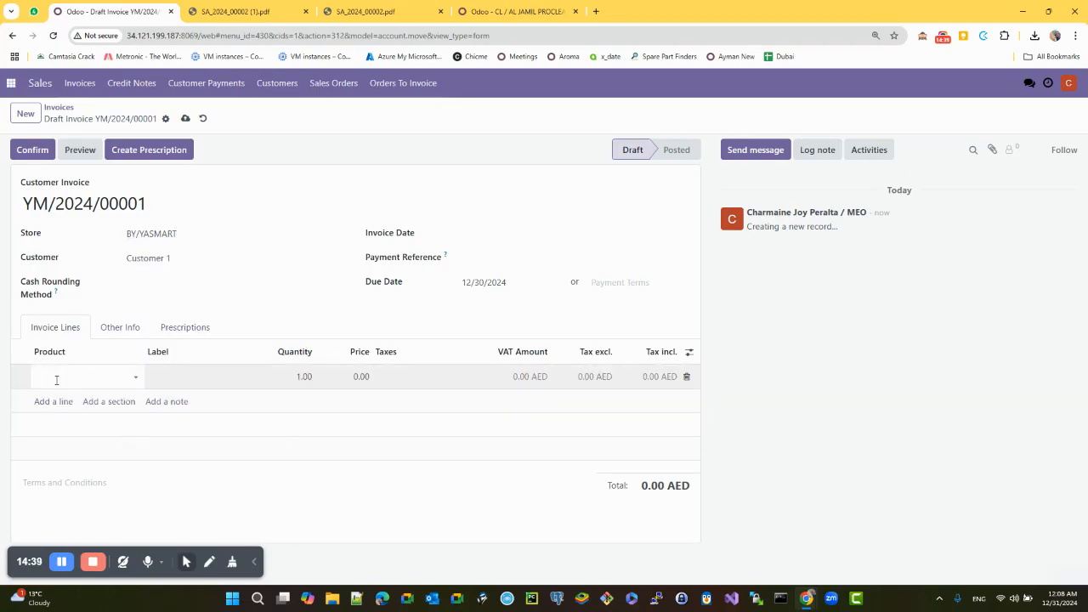
pyautogui.click(57, 381)
pyautogui.click(78, 398)
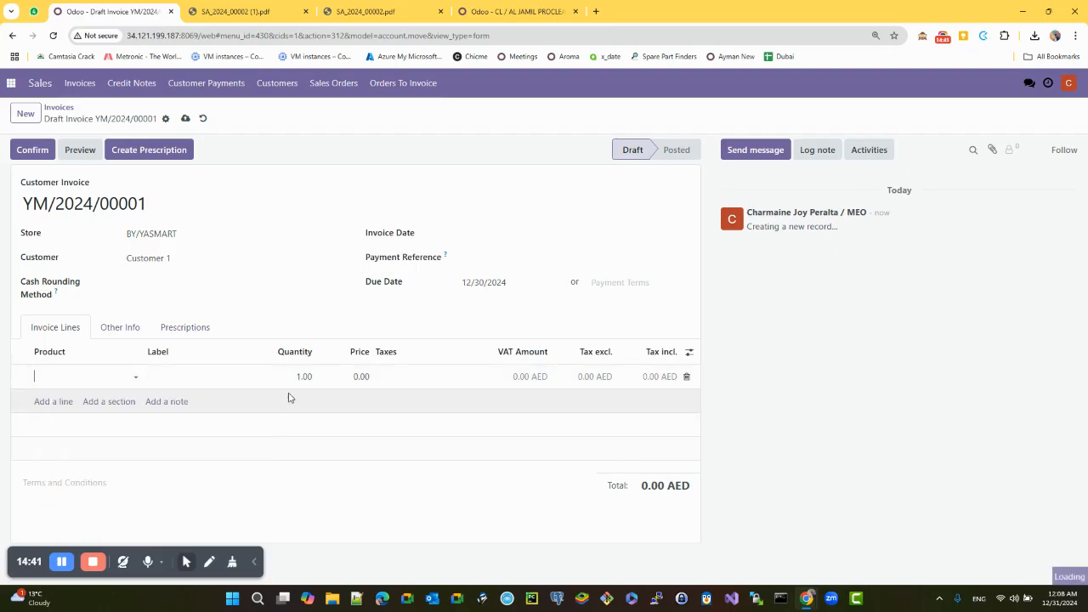
pyautogui.click(346, 379)
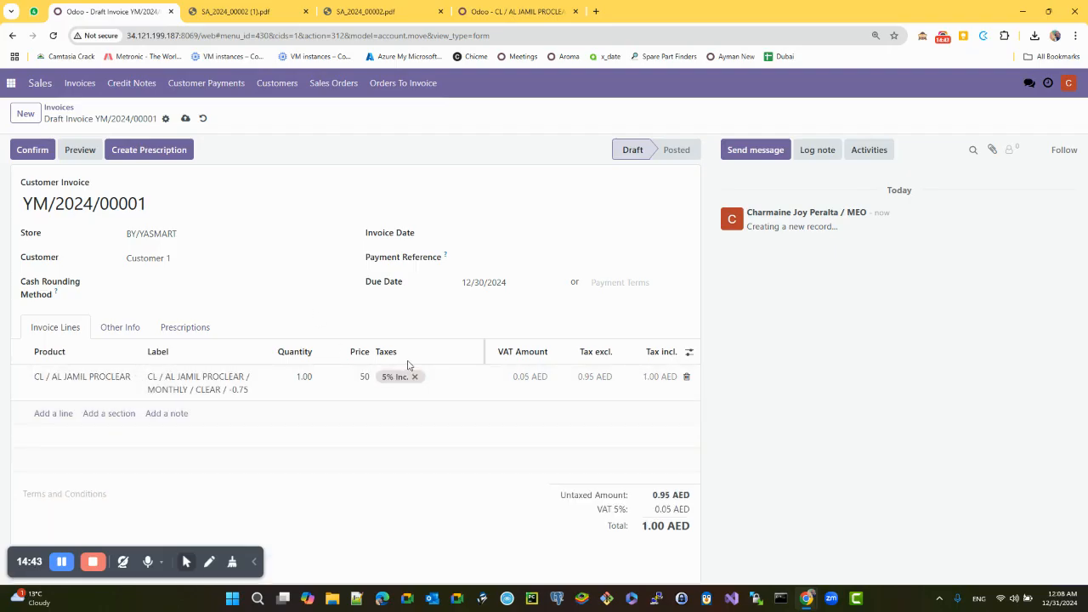
pyautogui.click(36, 151)
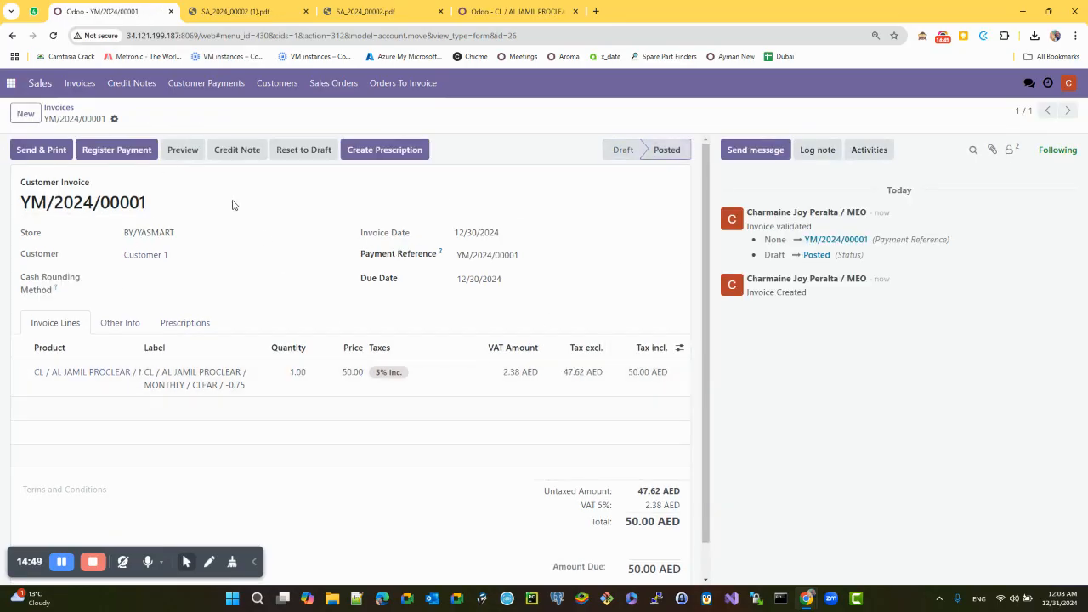
# Step: Review the journal choices and amount for registering a payment on the BY/YASMART invoice, and discard the payment
pyautogui.click(136, 152)
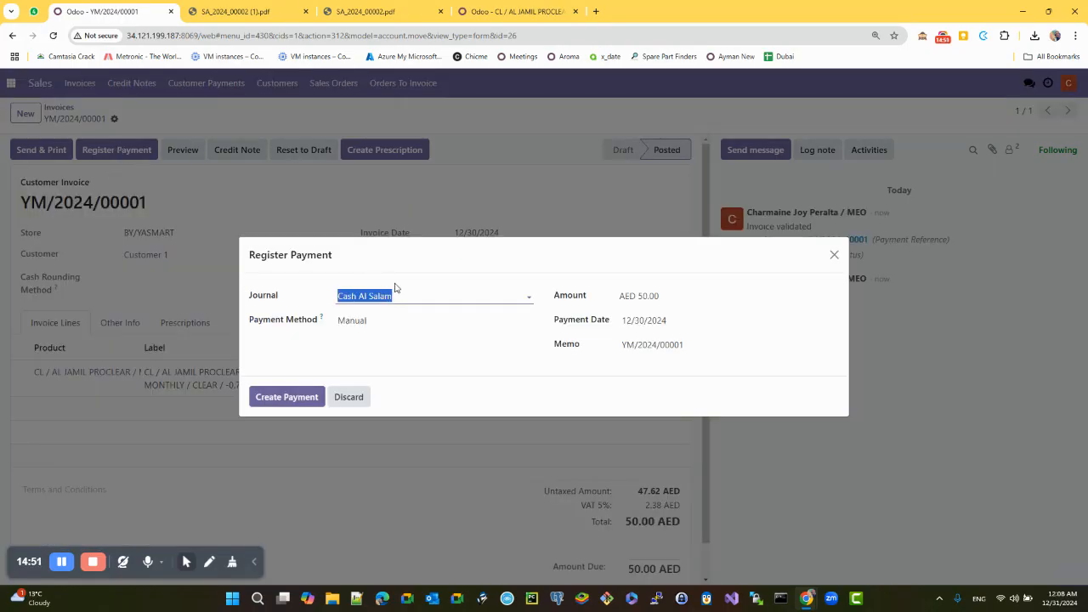
pyautogui.click(676, 299)
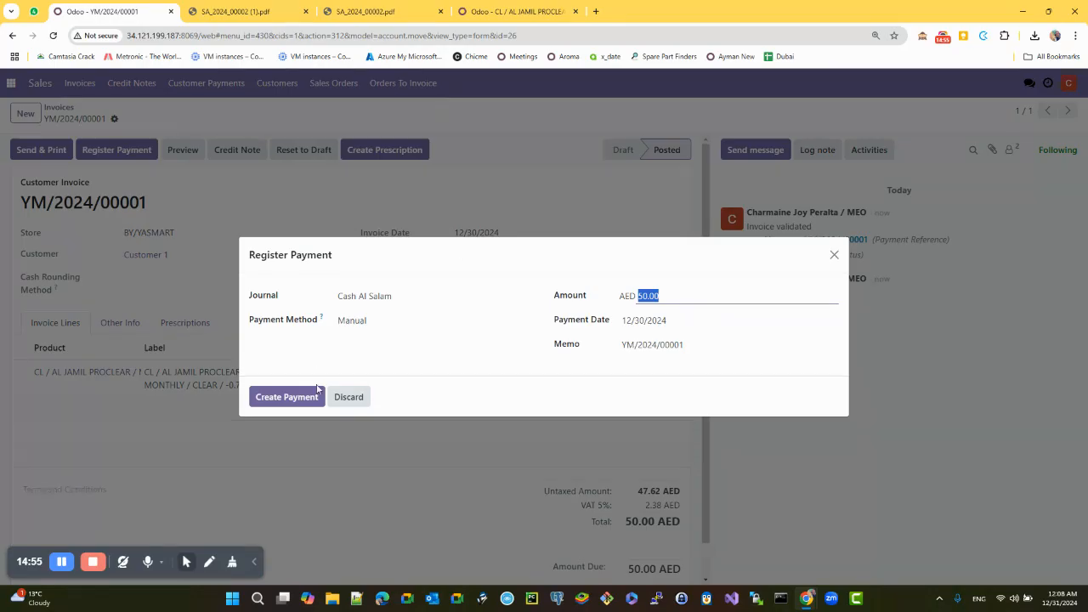
pyautogui.click(396, 295)
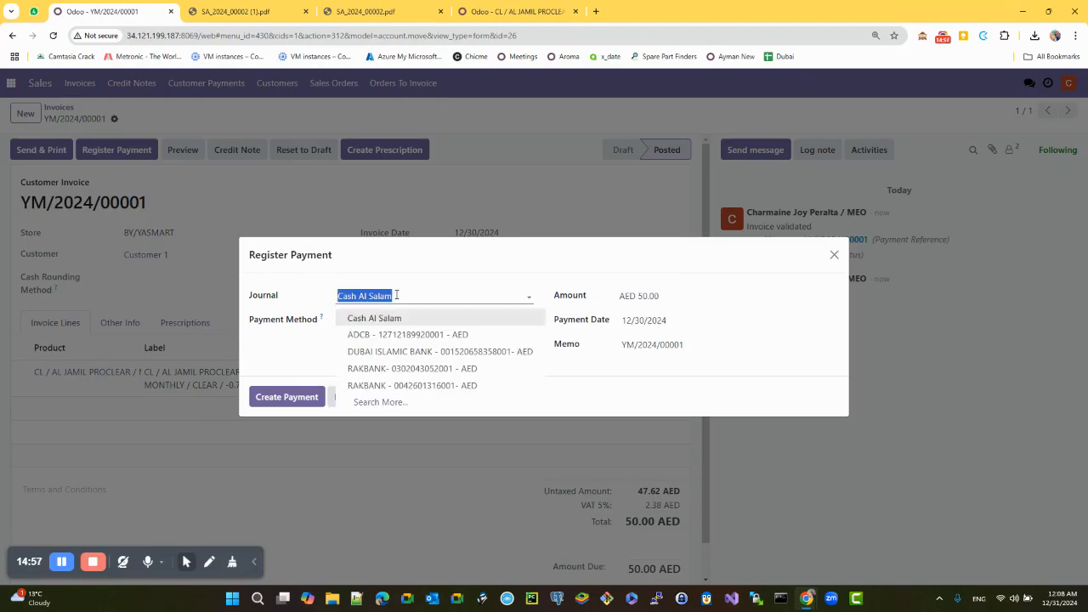
pyautogui.moveTo(412, 271); pyautogui.dragTo(400, 200)
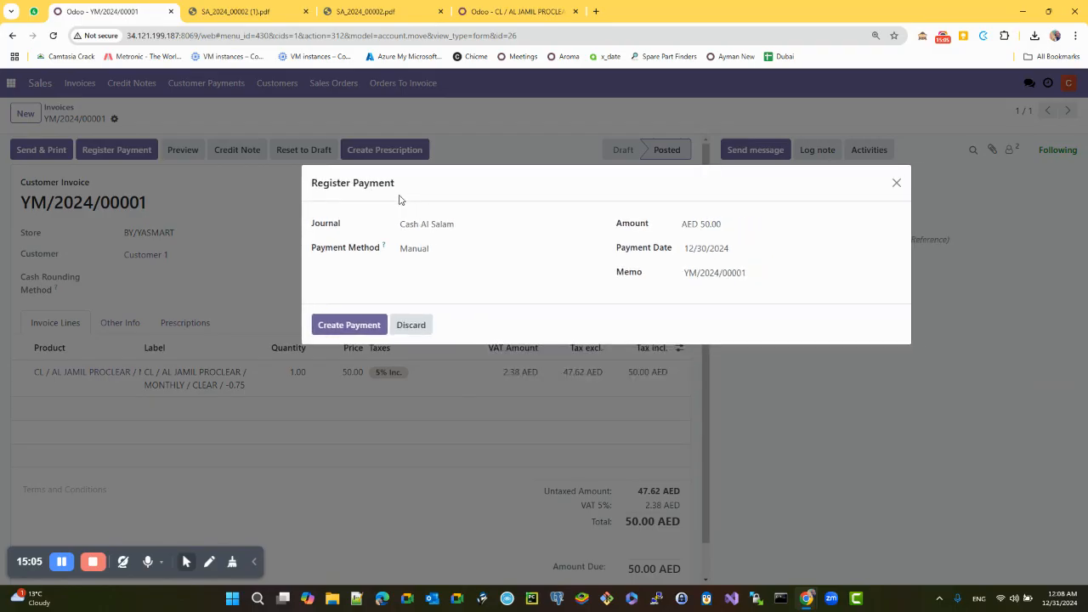
pyautogui.click(414, 324)
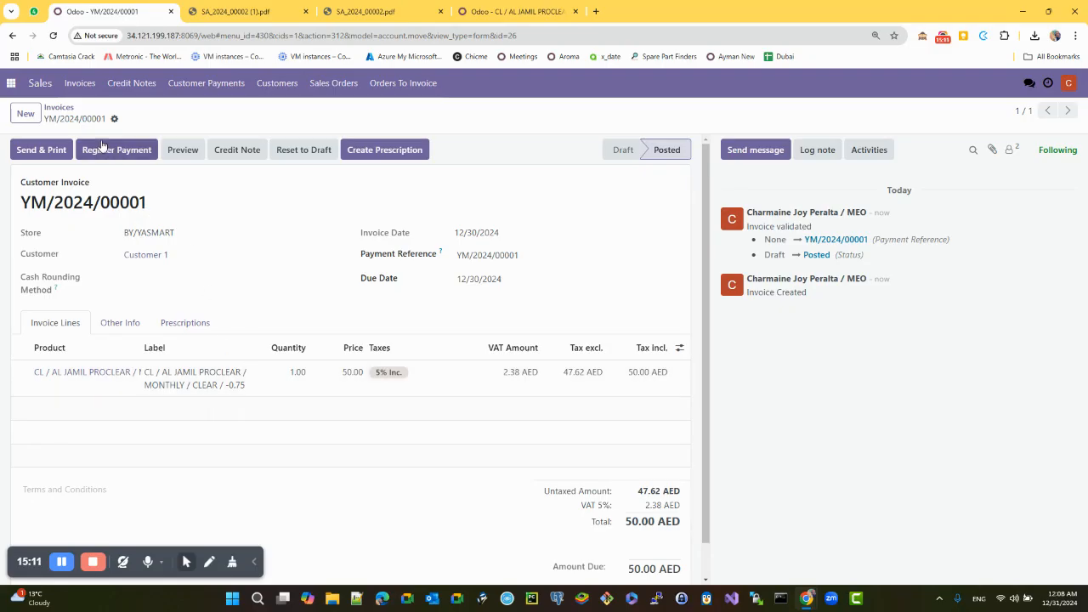
# Step: Go back to the Invoices list and inspect the new BY/YASMART invoice alongside the SL/Al Salam ones
pyautogui.click(61, 109)
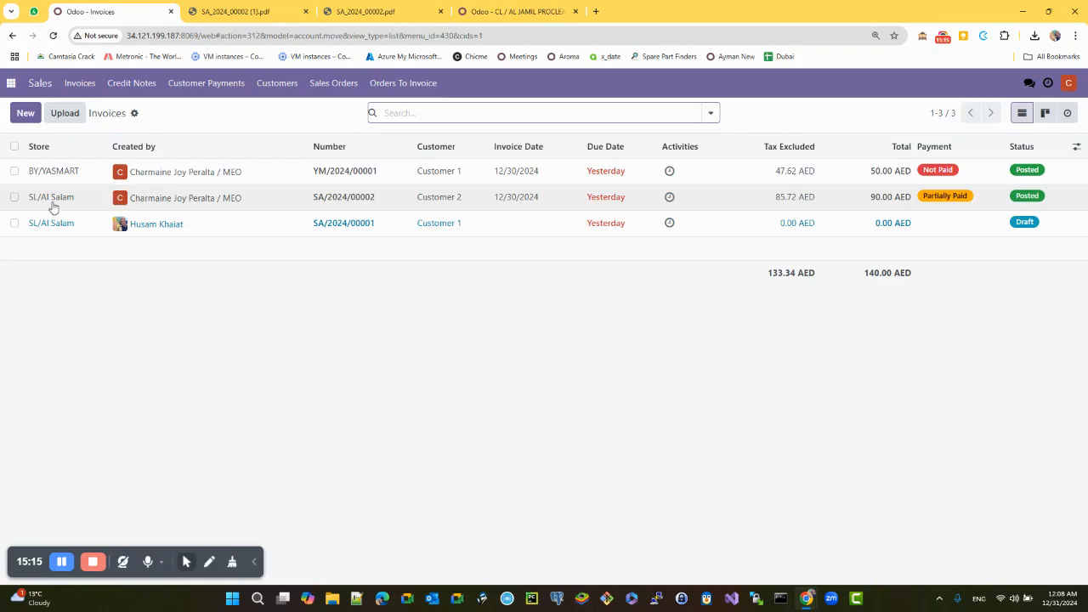
pyautogui.click(14, 171)
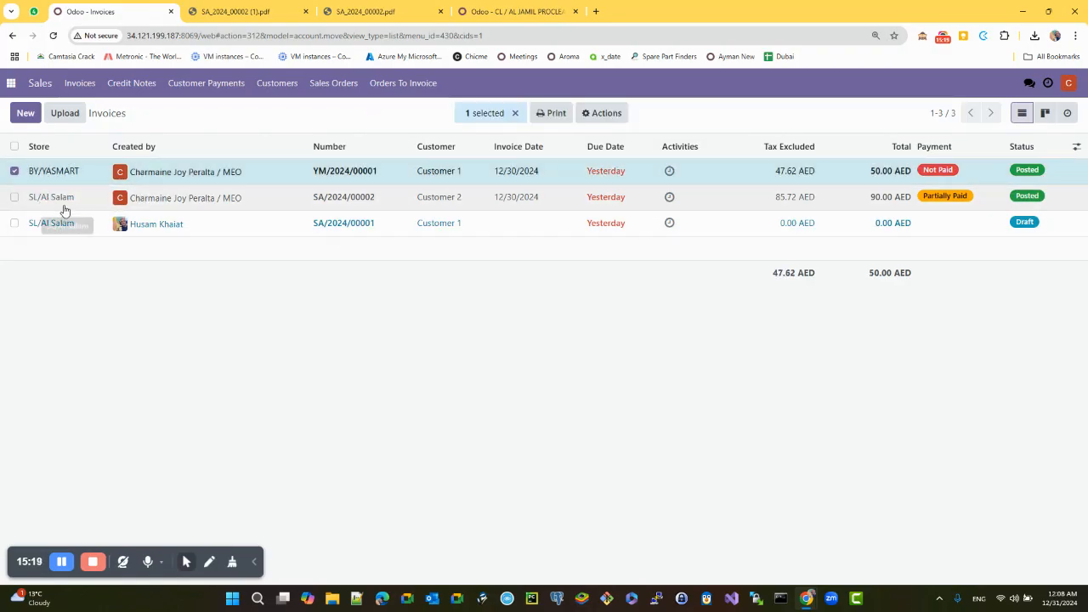
pyautogui.click(515, 113)
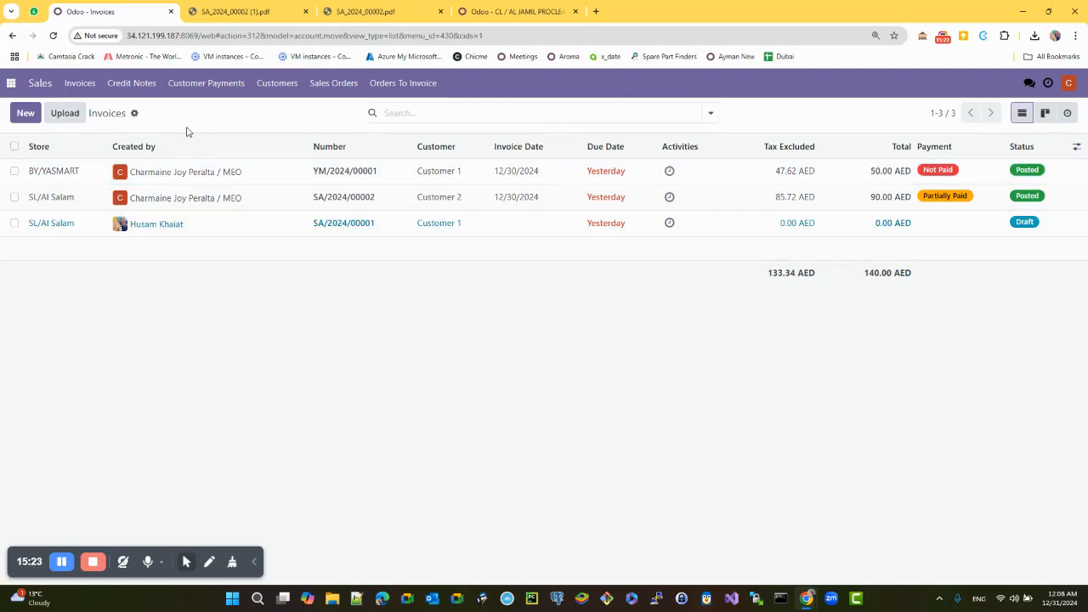
# Step: Try the My Stores and My Invoices filters on the invoice list, leaving only My Invoices applied
pyautogui.click(710, 115)
pyautogui.click(333, 172)
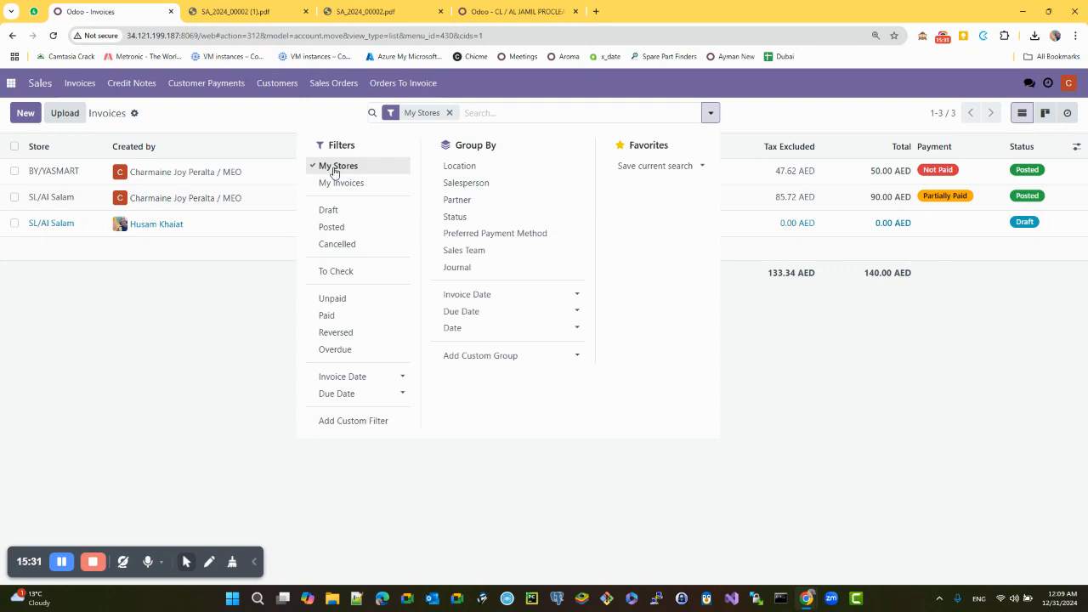
pyautogui.click(356, 186)
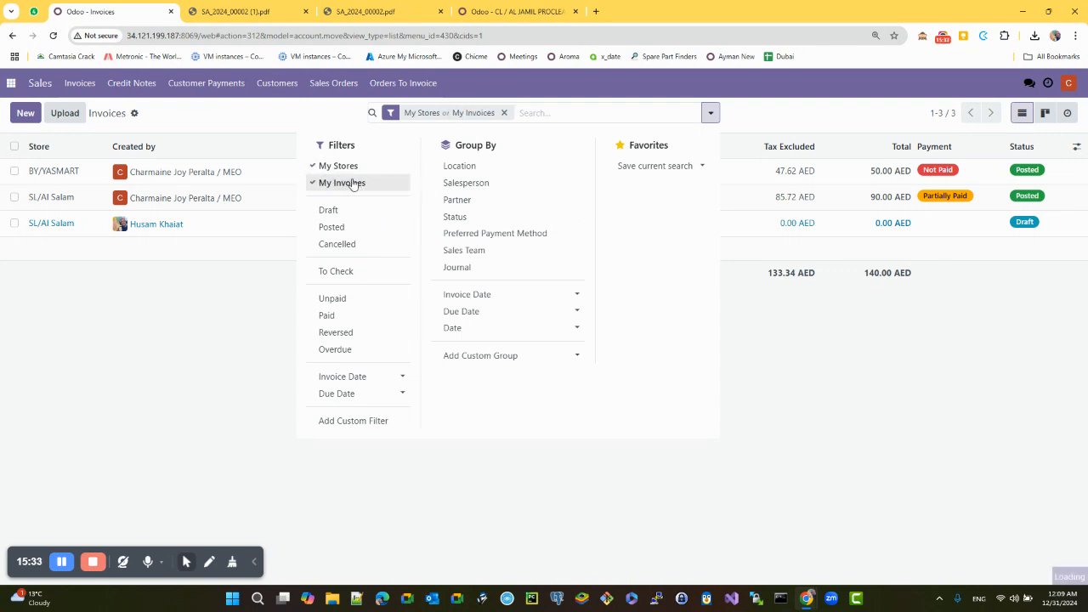
pyautogui.click(339, 165)
pyautogui.click(249, 297)
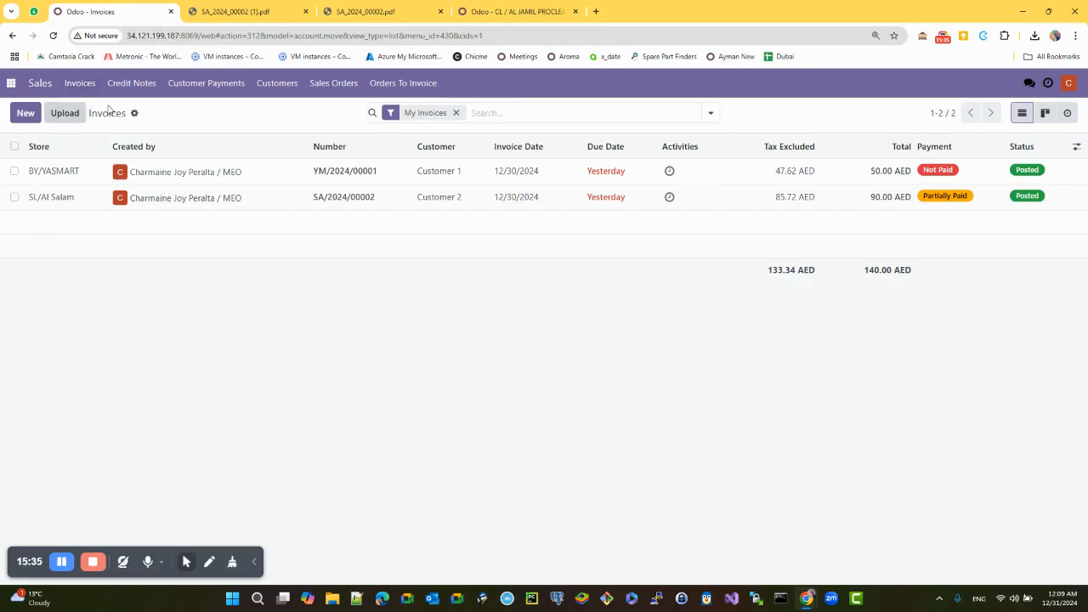
# Step: Replace the My Invoices filter on the invoice list with the My Stores filter
pyautogui.click(456, 112)
pyautogui.click(710, 113)
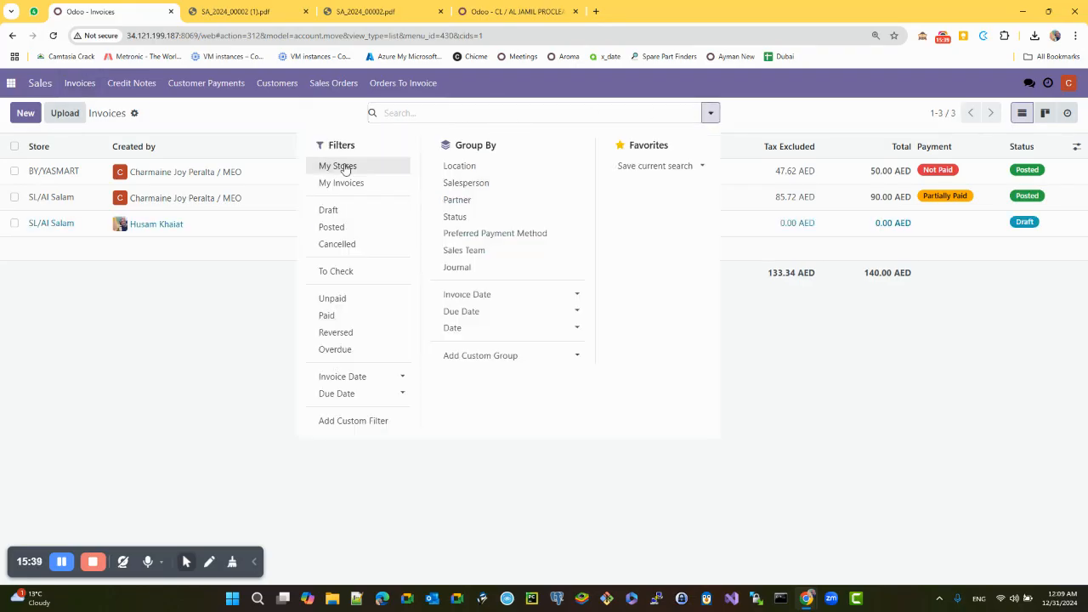
pyautogui.click(191, 119)
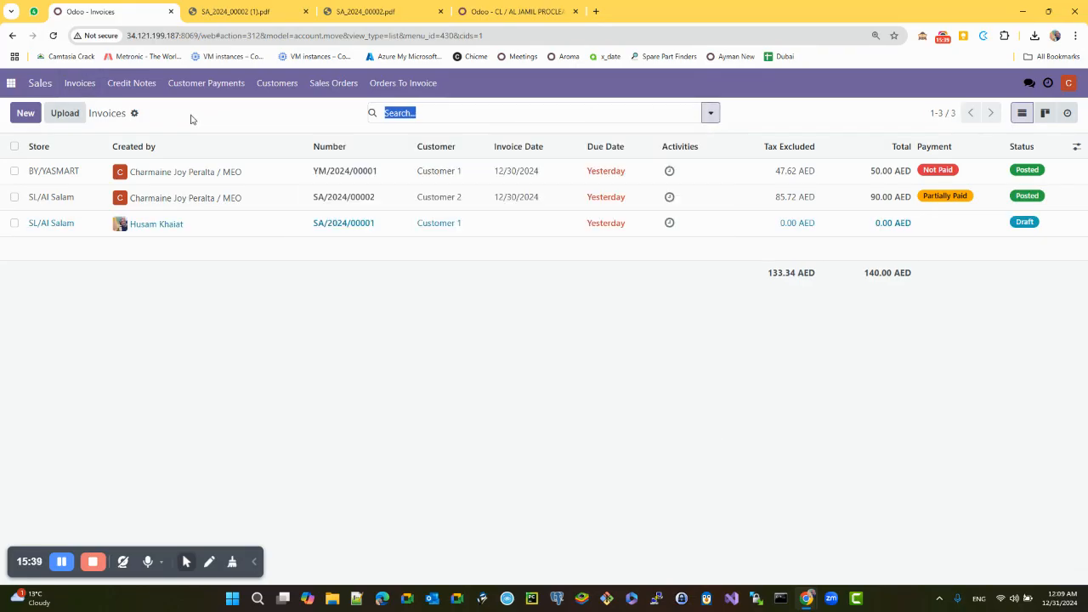
pyautogui.click(704, 118)
pyautogui.click(353, 166)
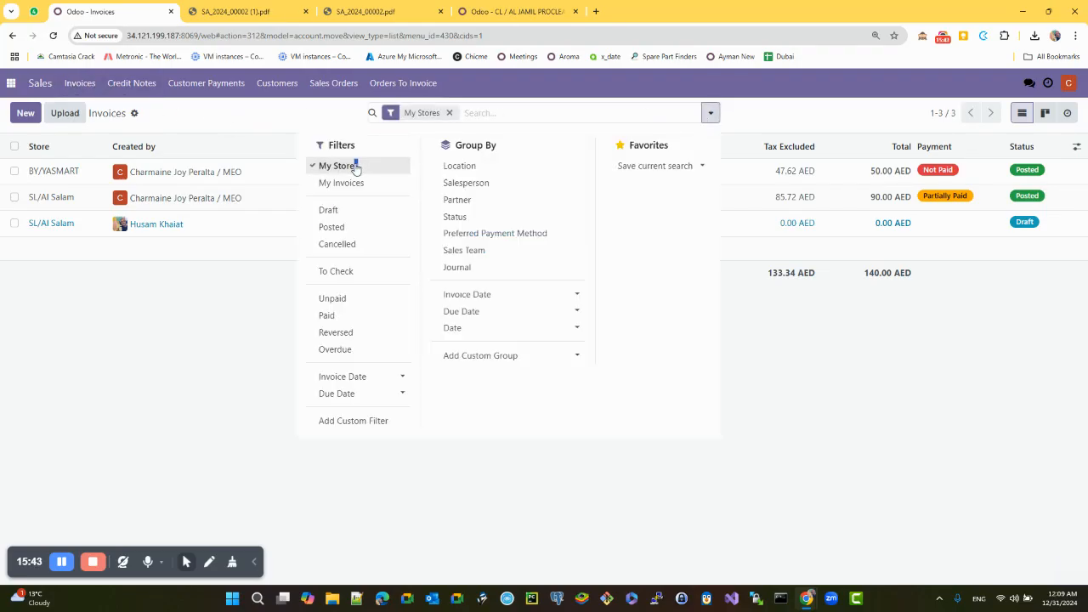
pyautogui.click(158, 370)
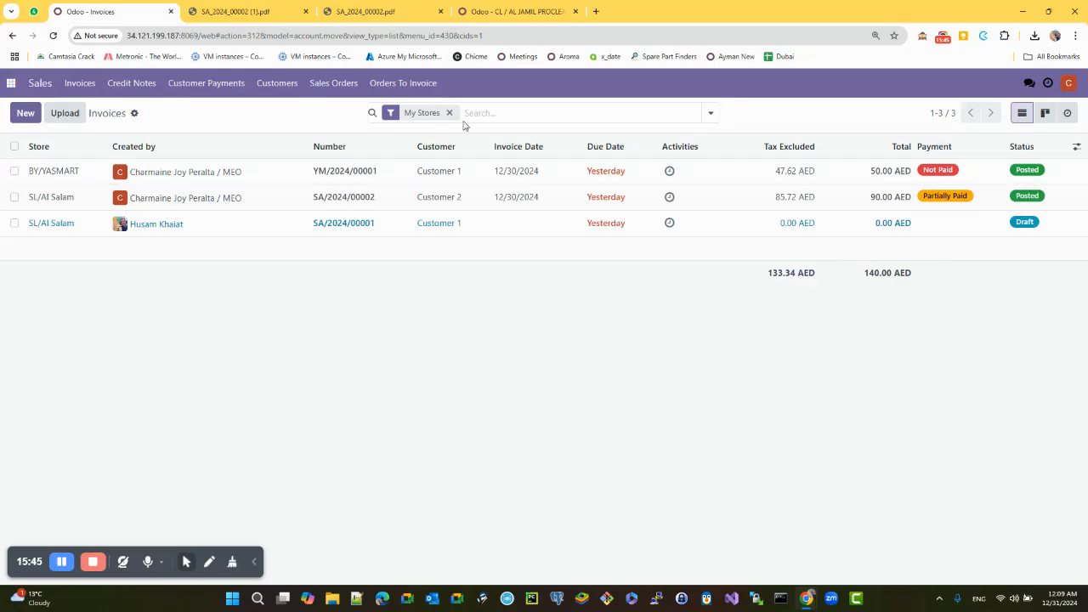
# Step: Reload the Invoices list and examine its default My Stores filter
pyautogui.click(80, 85)
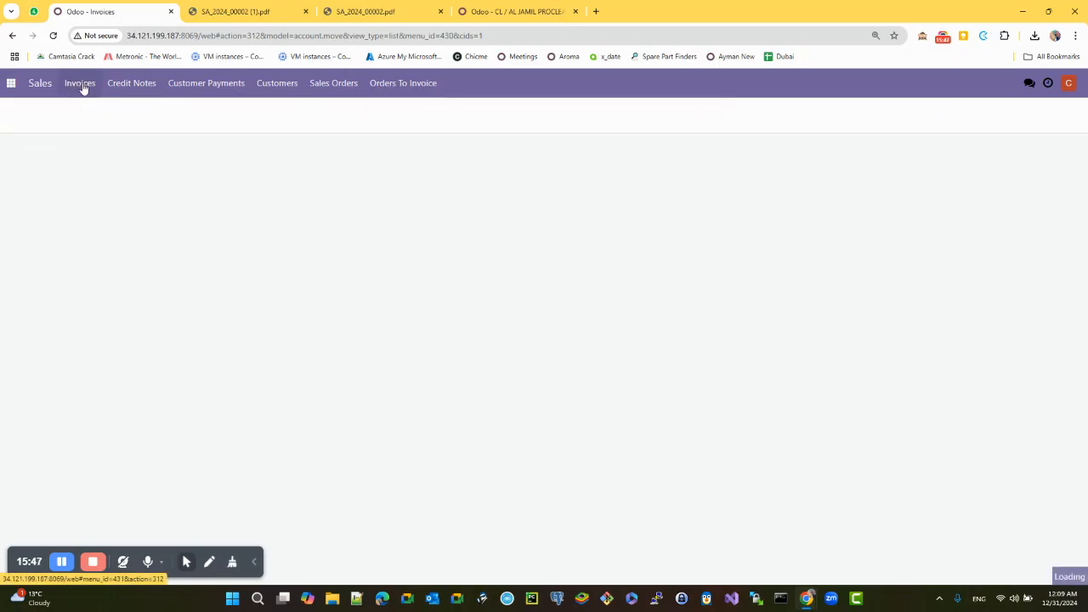
pyautogui.click(81, 85)
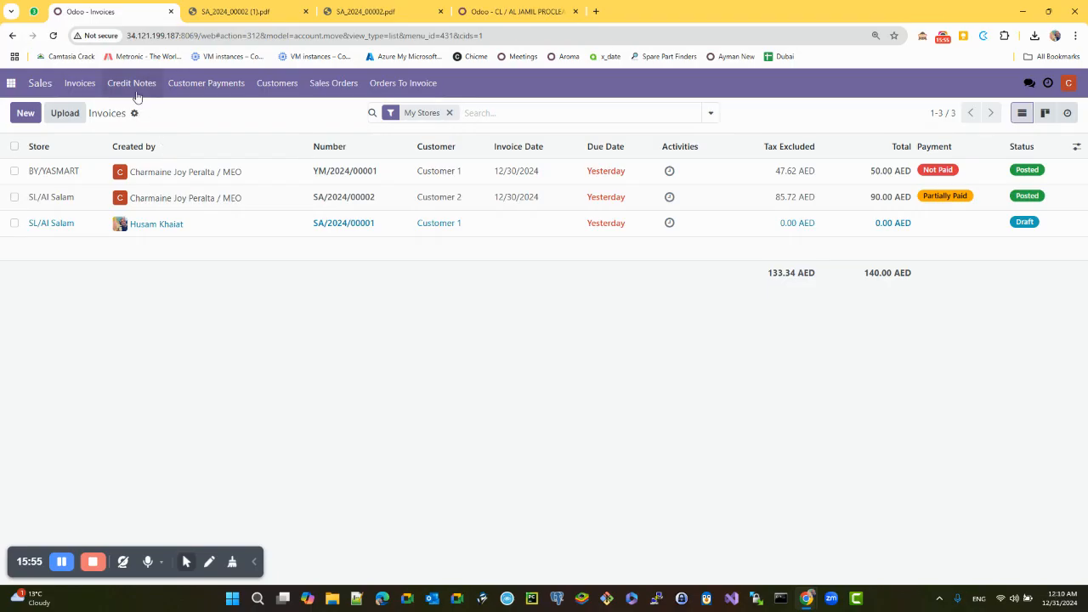
pyautogui.click(80, 88)
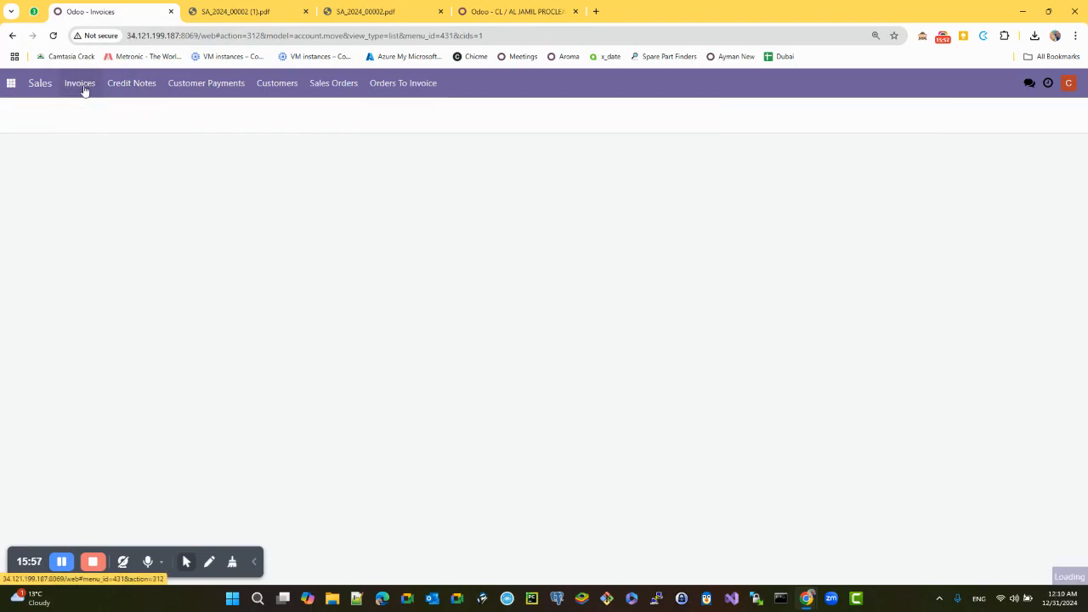
pyautogui.moveTo(440, 114); pyautogui.dragTo(404, 113)
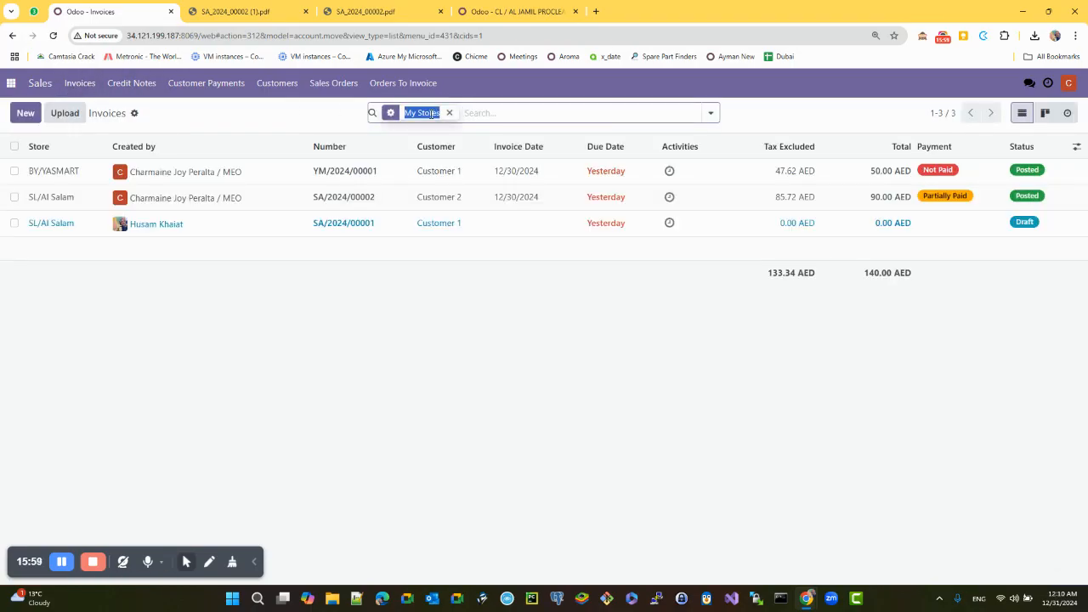
# Step: Remove the default My Stores filter from the invoice list and apply it again
pyautogui.click(449, 112)
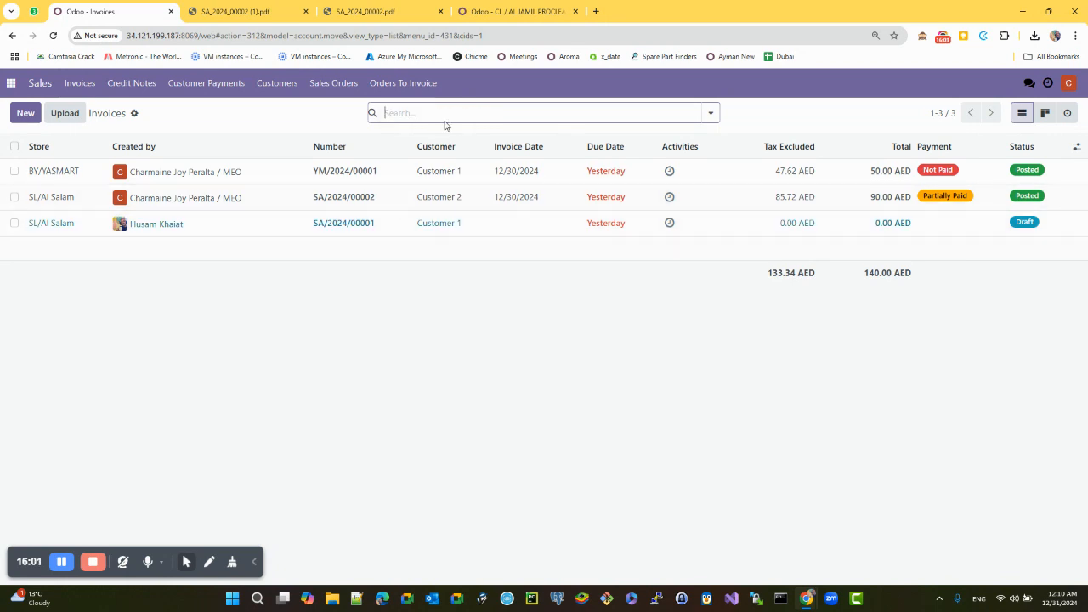
pyautogui.click(706, 120)
pyautogui.click(336, 166)
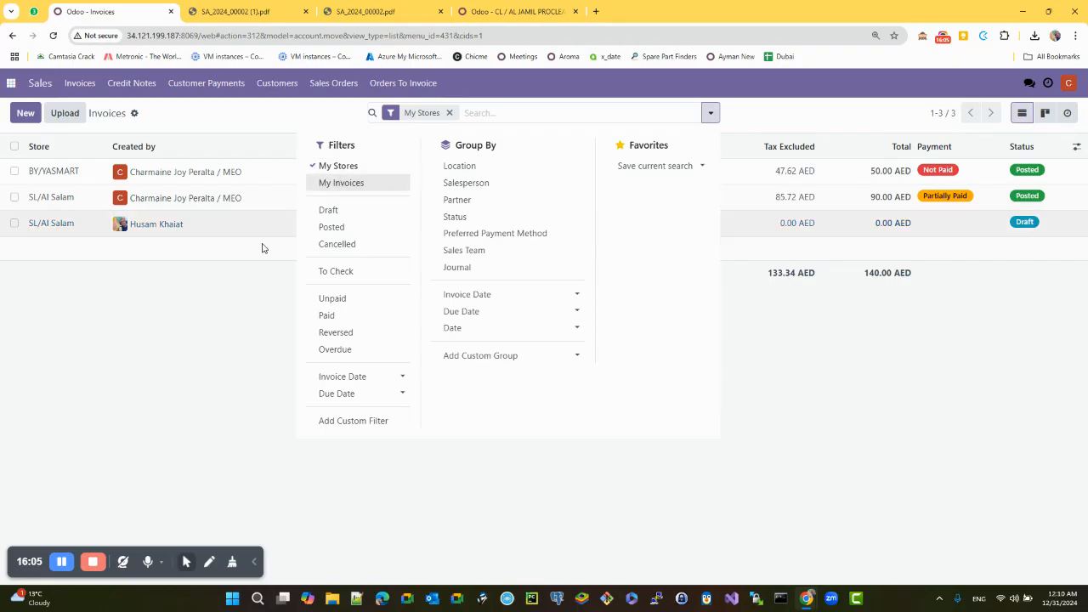
pyautogui.click(249, 286)
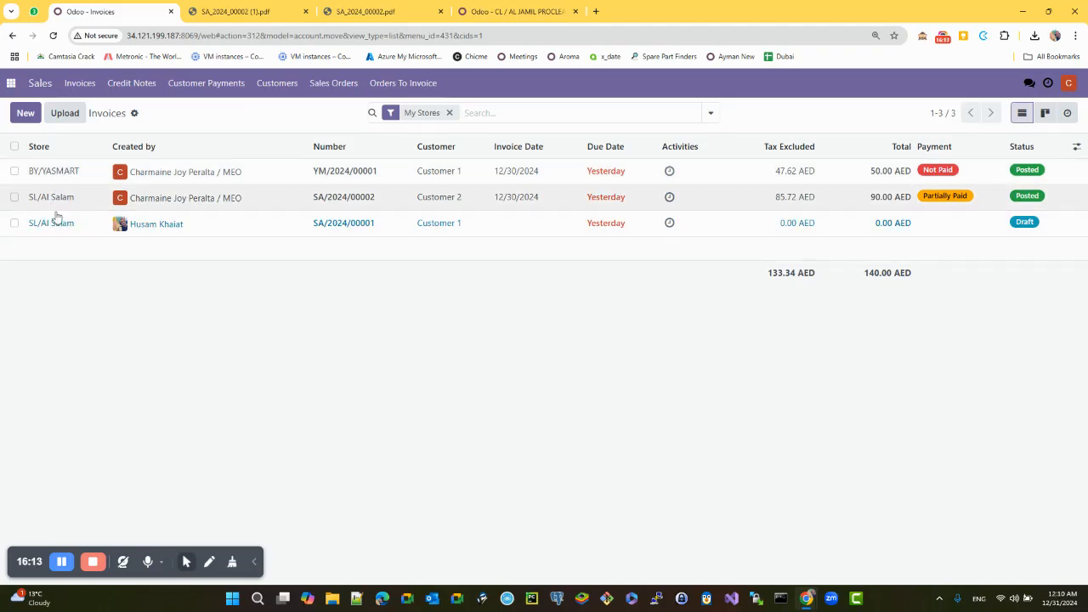
# Step: Look over the listed invoices and search them by store for "sal"
pyautogui.moveTo(144, 173); pyautogui.dragTo(259, 214)
pyautogui.click(157, 247)
pyautogui.write('sal')
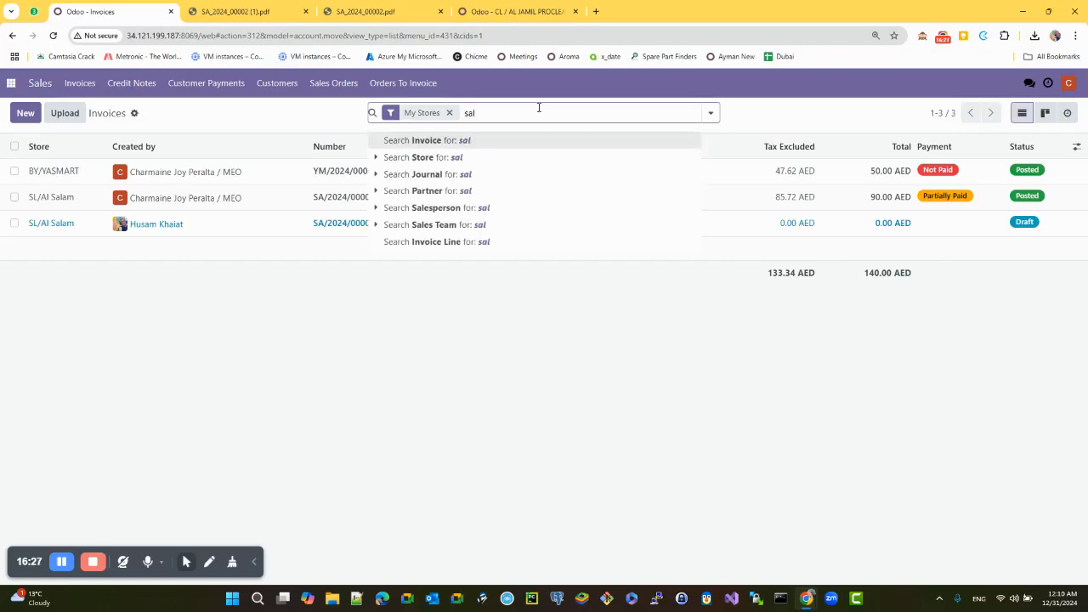
pyautogui.click(415, 159)
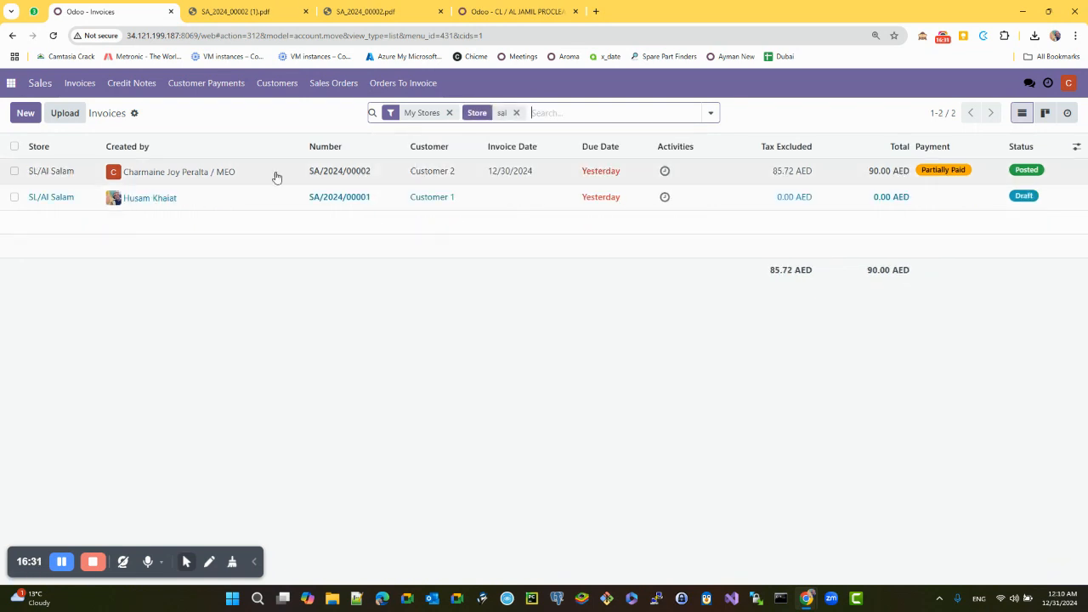
# Step: Tick and untick both SL/Al Salam invoices, and remove the store search "sal"
pyautogui.click(13, 172)
pyautogui.click(13, 198)
pyautogui.click(13, 173)
pyautogui.click(13, 198)
pyautogui.click(516, 112)
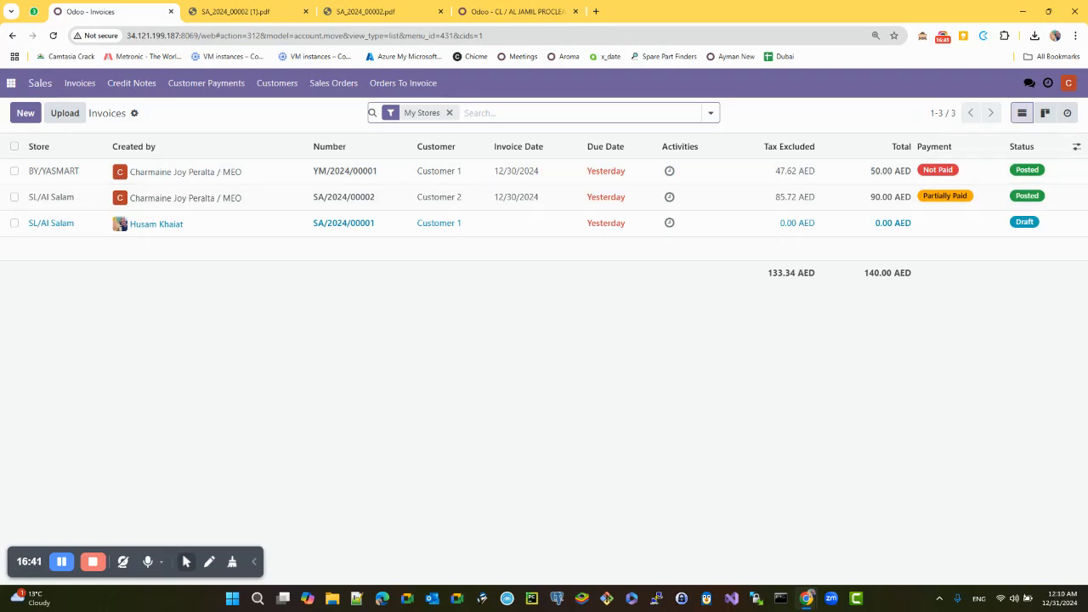
# Step: Select the BY/YASMART invoice and the draft SL/Al Salam invoice, and clear the selection
pyautogui.click(14, 171)
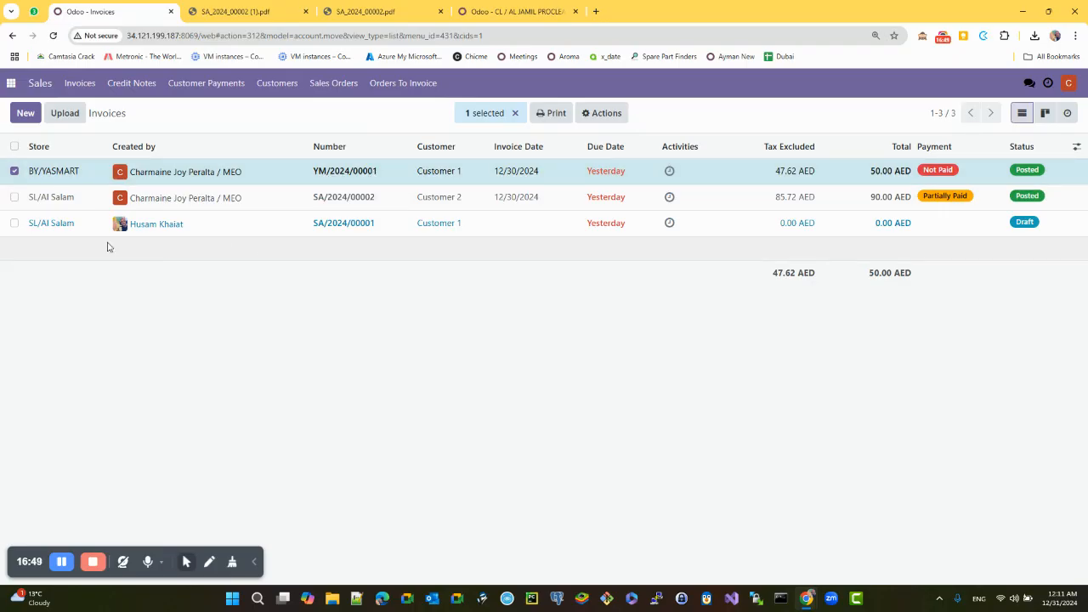
pyautogui.click(14, 224)
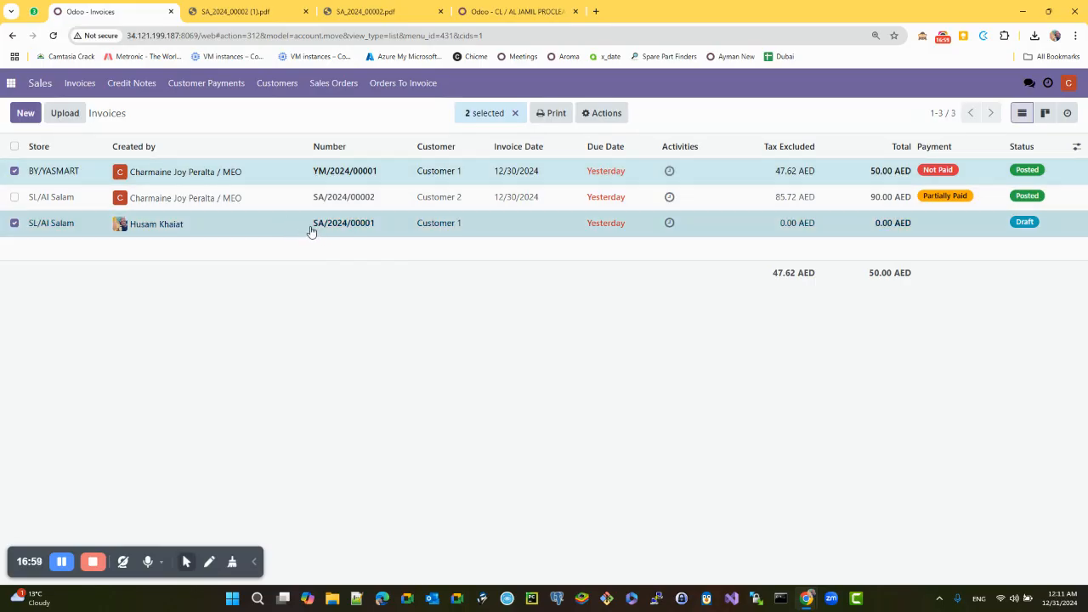
pyautogui.click(515, 116)
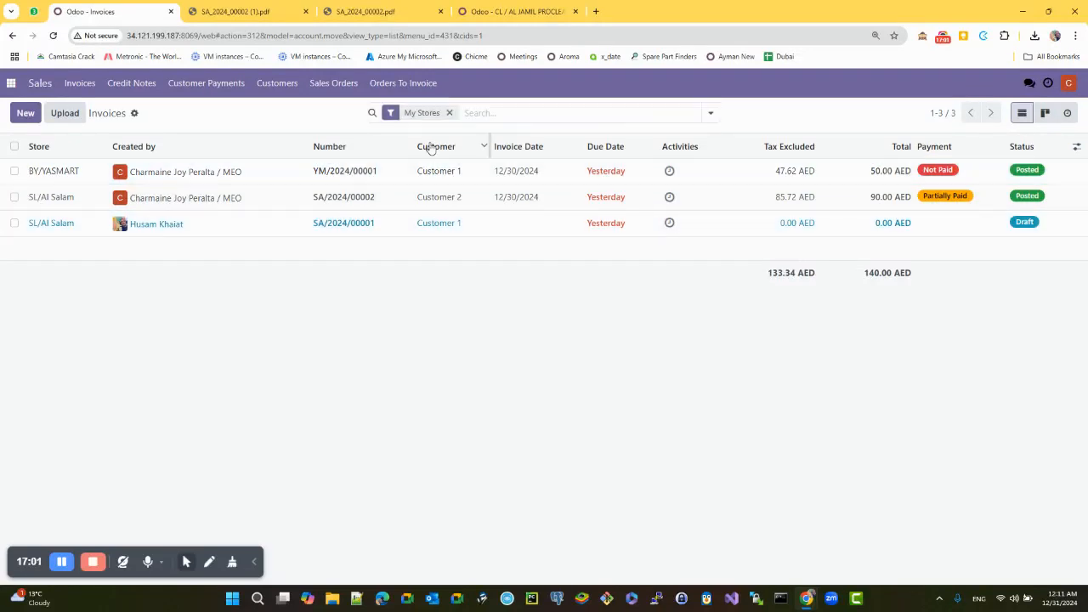
# Step: Clear and reapply the My Stores filter, and check the user account options without choosing any
pyautogui.click(446, 114)
pyautogui.click(709, 113)
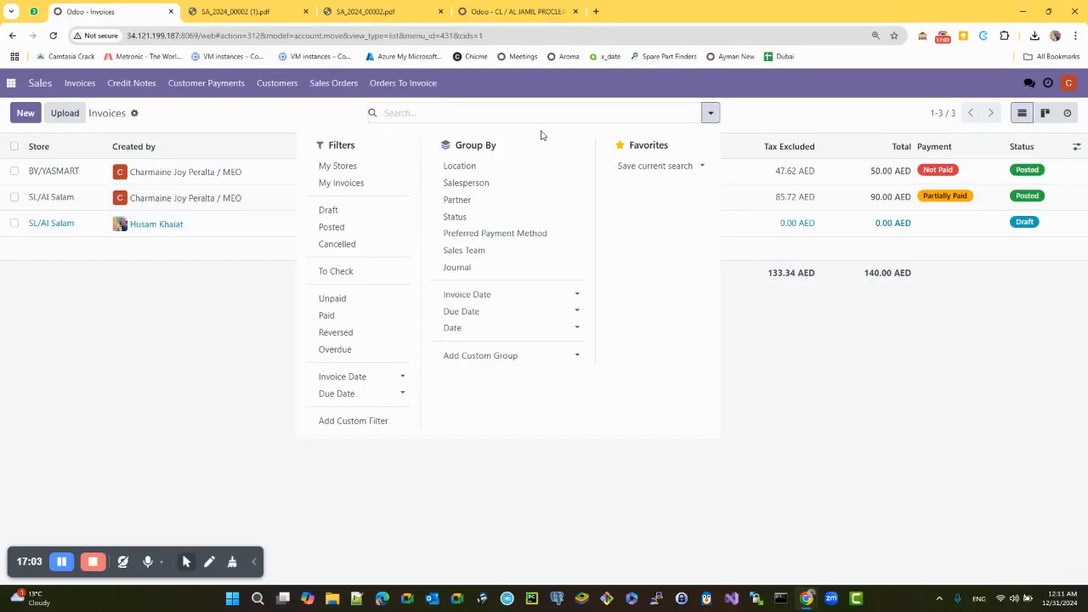
pyautogui.click(361, 168)
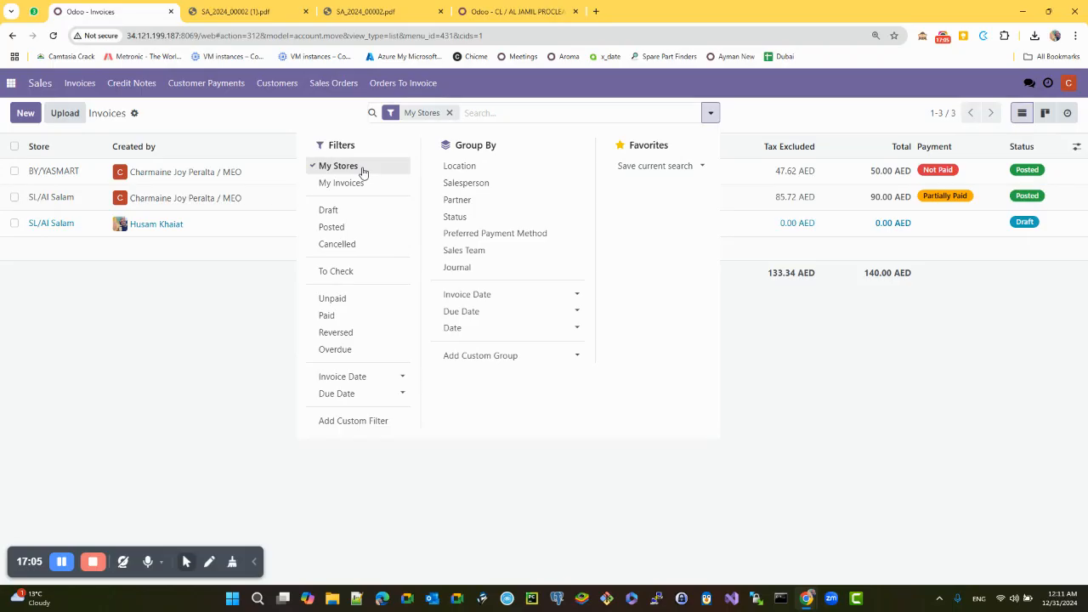
pyautogui.click(177, 247)
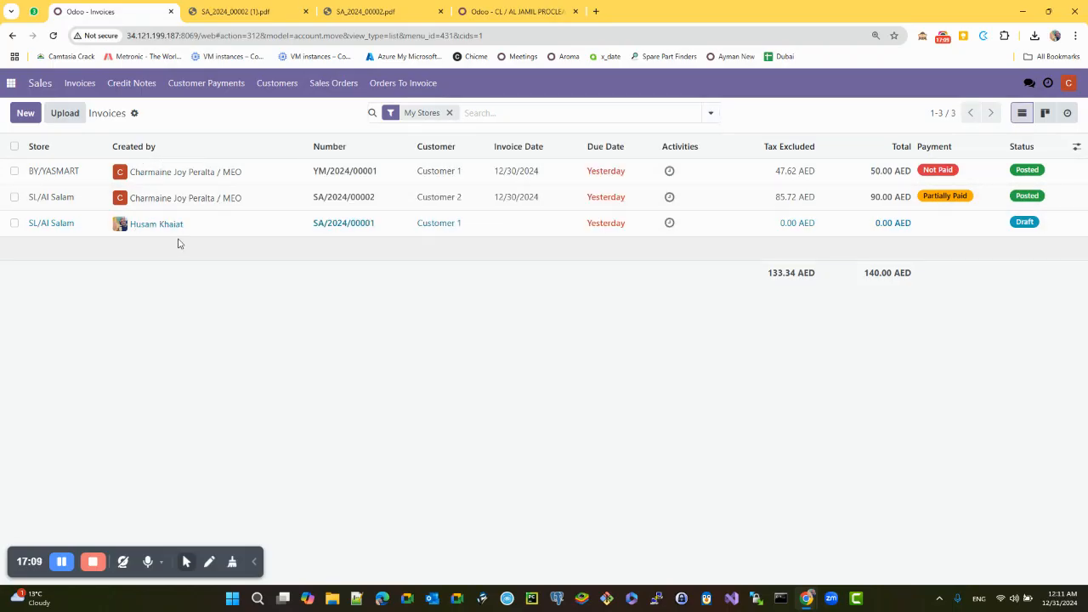
pyautogui.click(1070, 83)
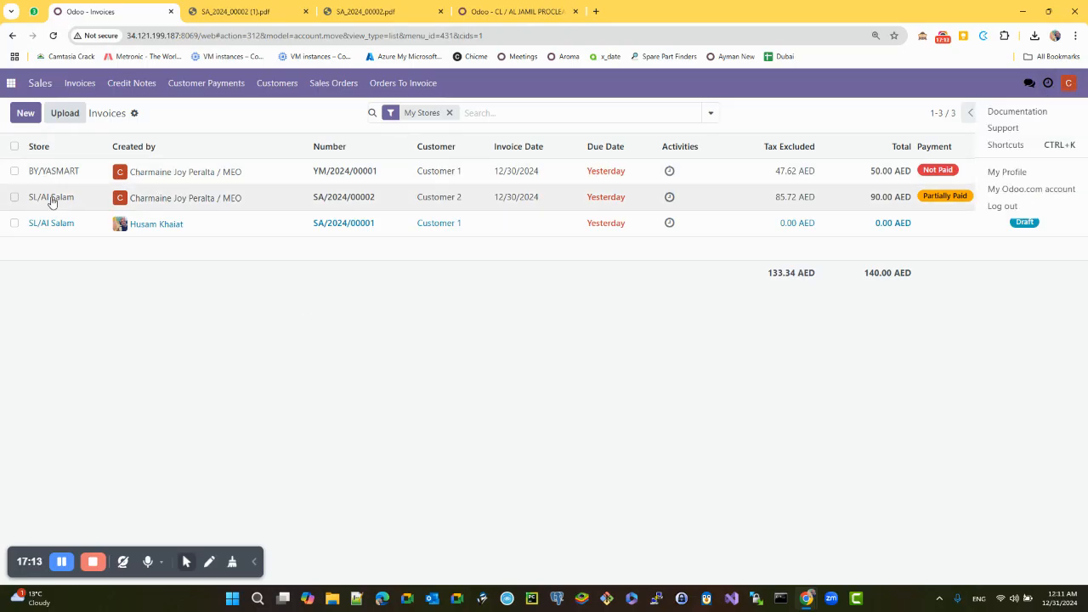
pyautogui.click(107, 305)
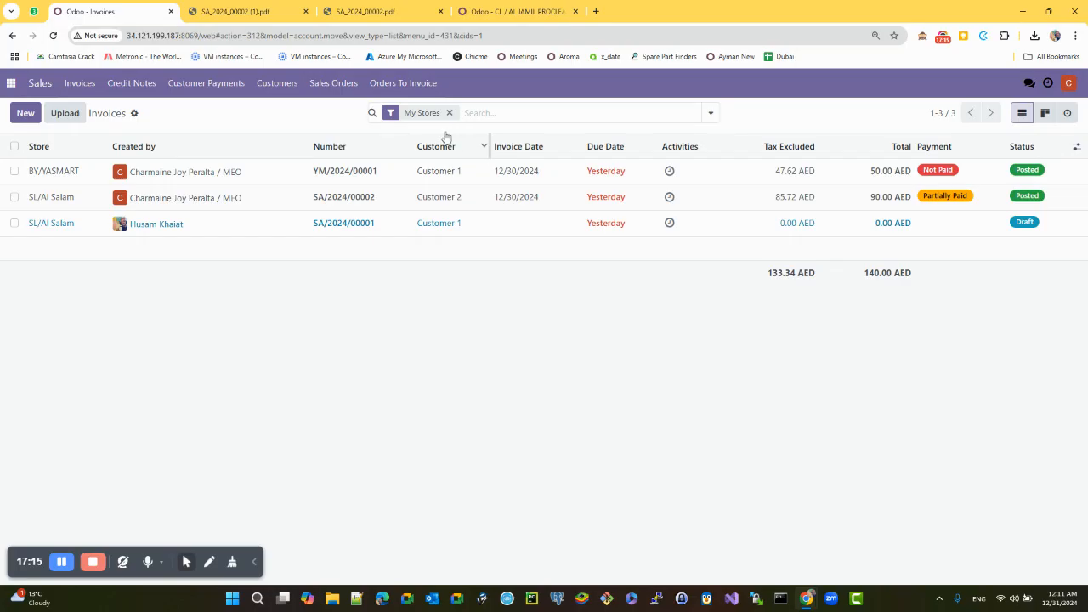
# Step: Search the My Stores invoices by store for "sal" and clear that search
pyautogui.click(470, 113)
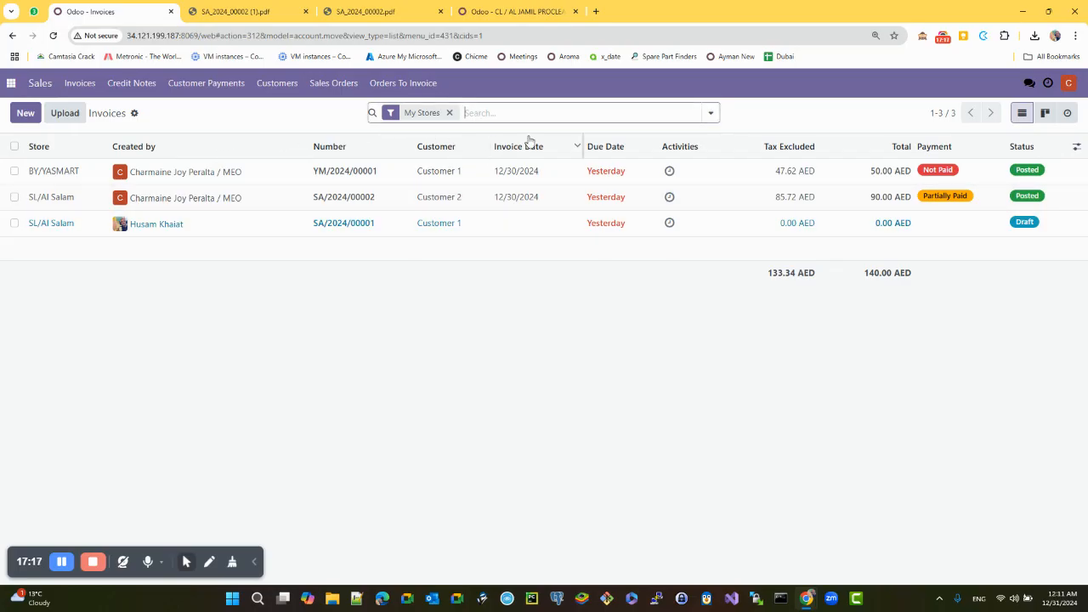
pyautogui.write('sal')
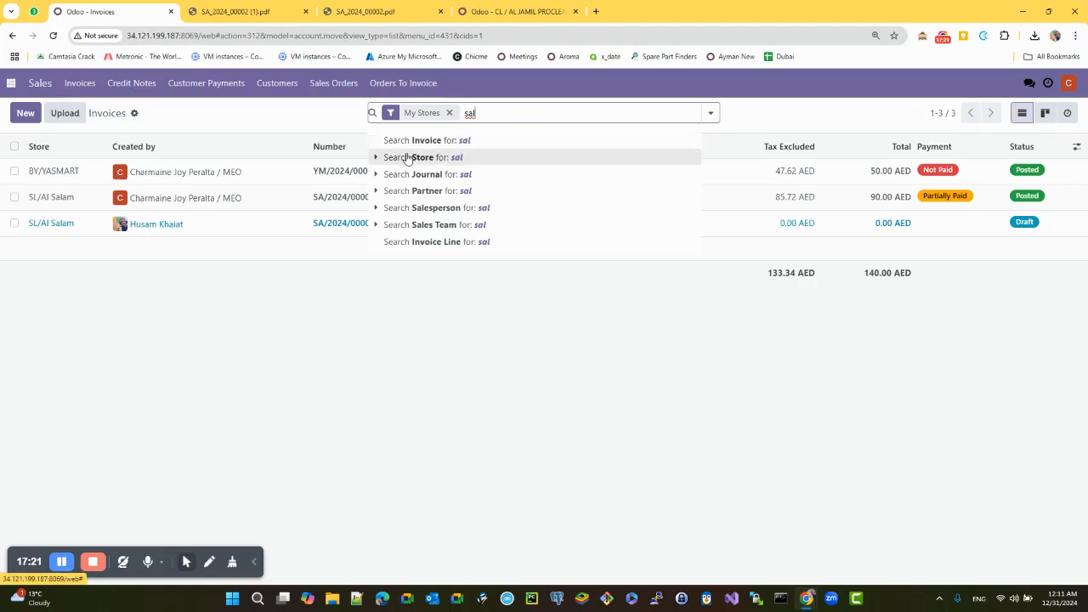
pyautogui.click(434, 162)
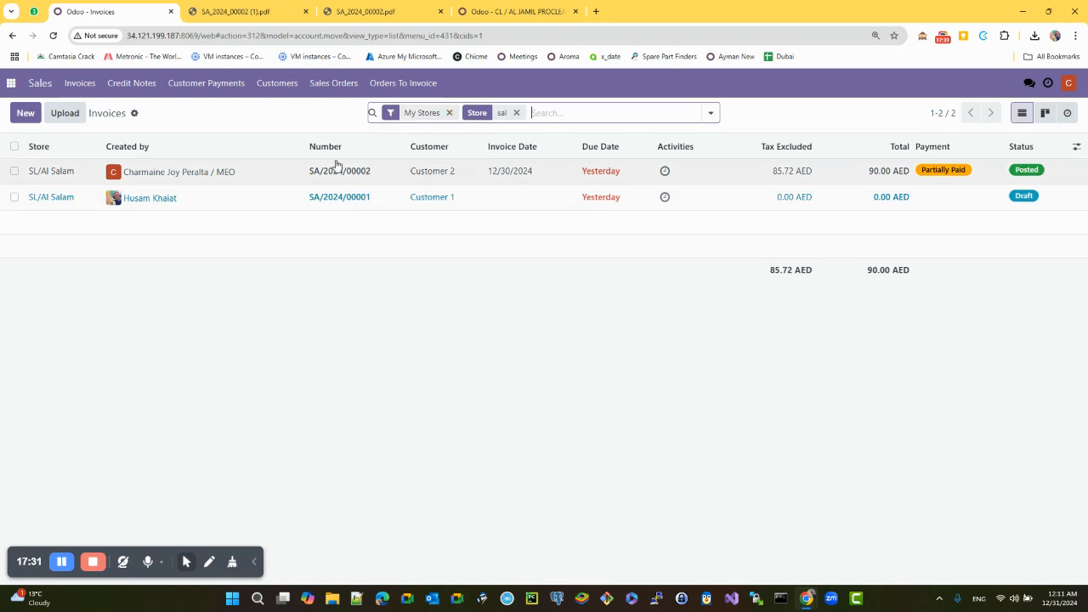
pyautogui.click(516, 112)
# Step: Group the invoice list by a custom Store group and expand the BY/YASMART and SL/Al Salam groups
pyautogui.click(709, 113)
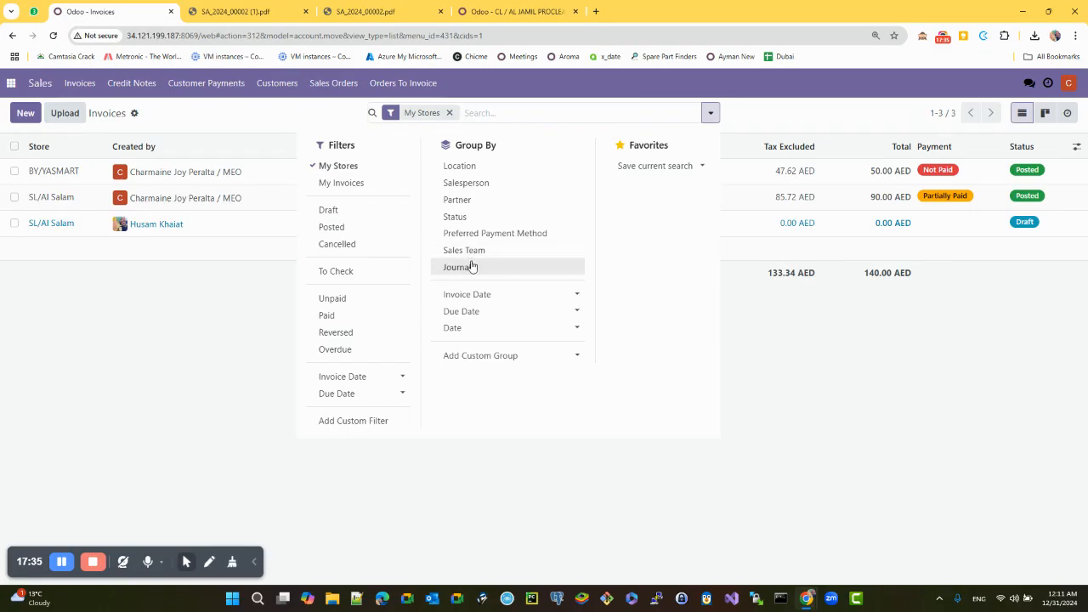
pyautogui.click(477, 357)
pyautogui.scroll(-10, 494, 326)
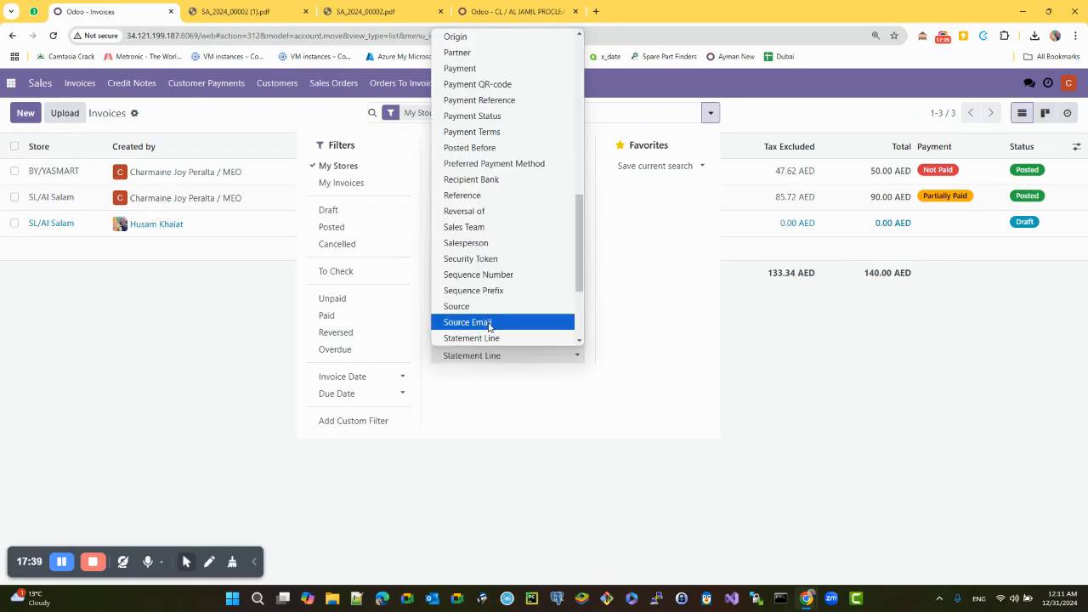
pyautogui.scroll(-3, 578, 332)
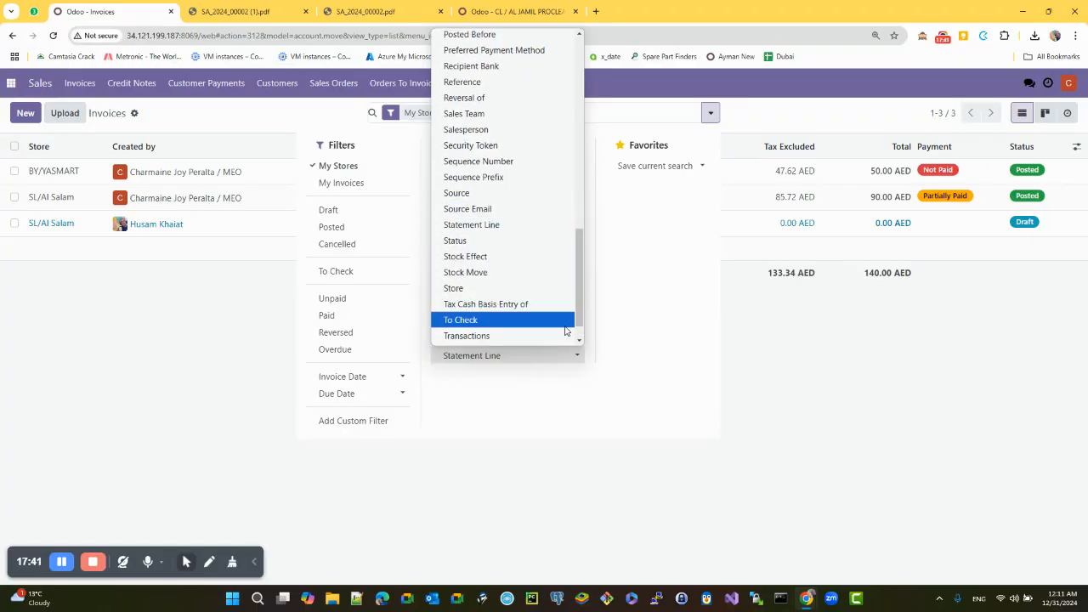
pyautogui.click(481, 293)
pyautogui.click(35, 176)
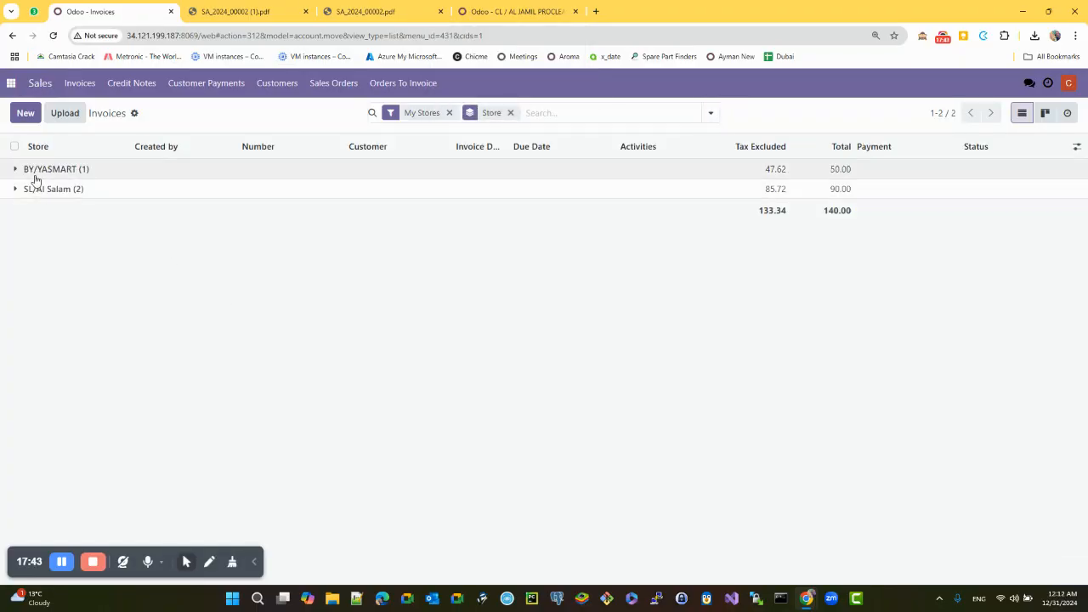
pyautogui.click(49, 214)
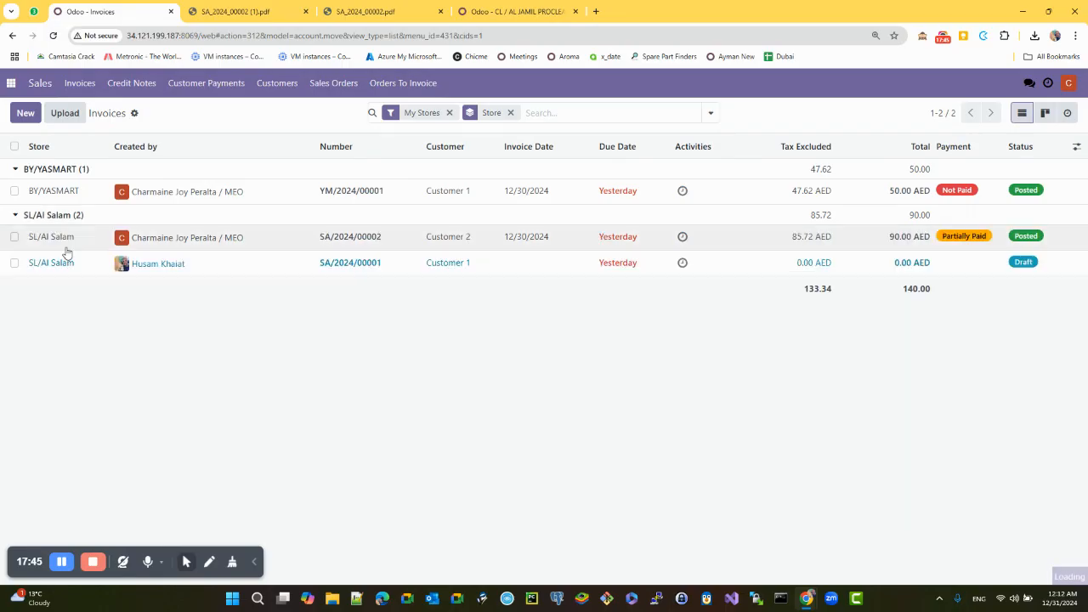
# Step: Remove the Store grouping from the invoice list and reopen the filter and grouping options
pyautogui.click(510, 113)
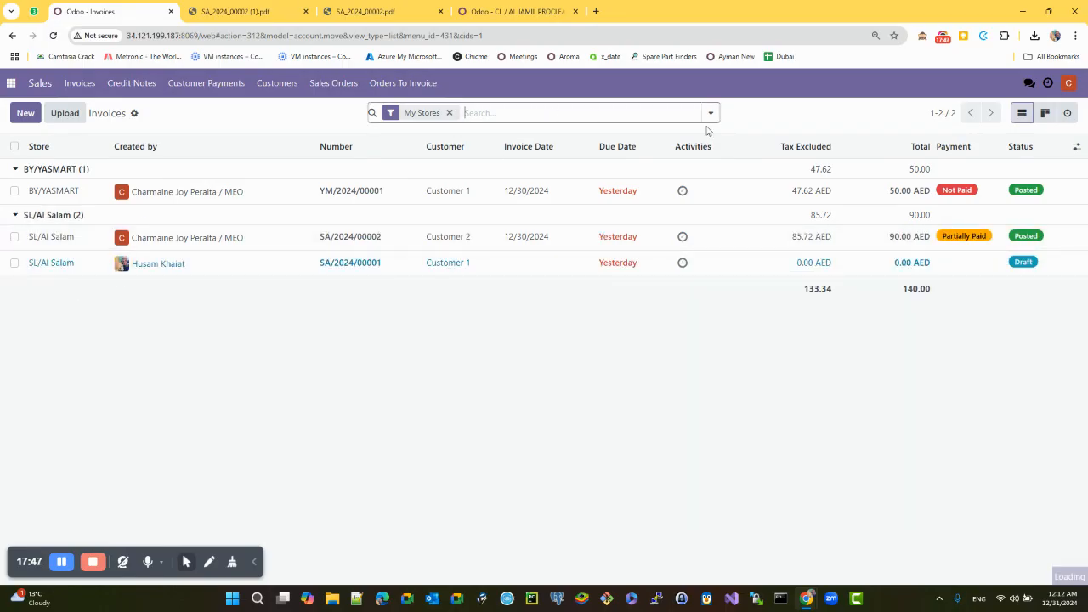
pyautogui.click(710, 114)
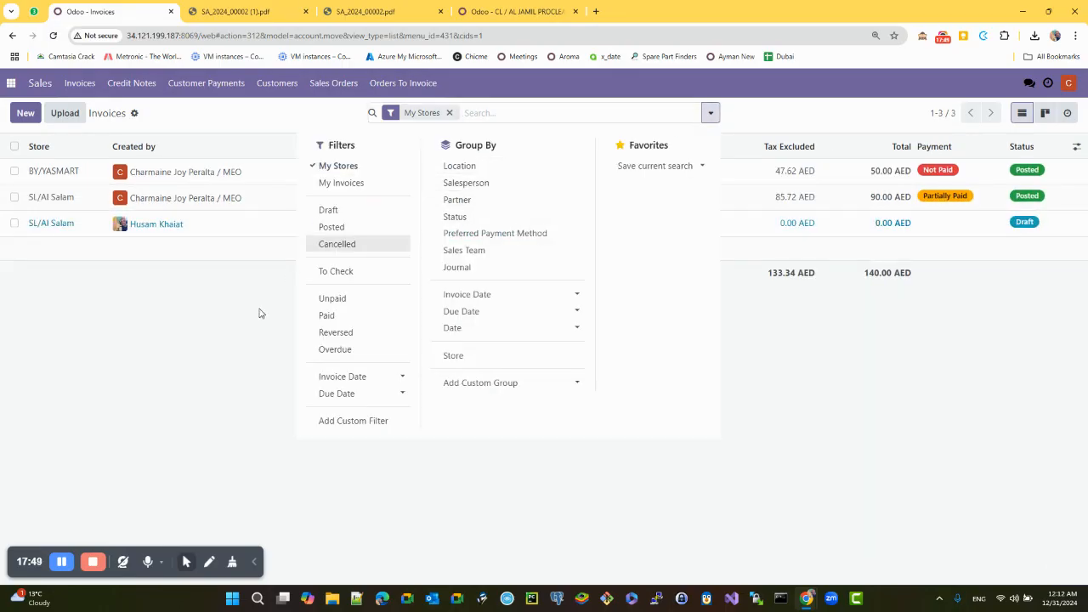
# Step: Narrow the My Stores invoices to stores matching "sal", then remove the store search
pyautogui.click(469, 112)
pyautogui.write('sal')
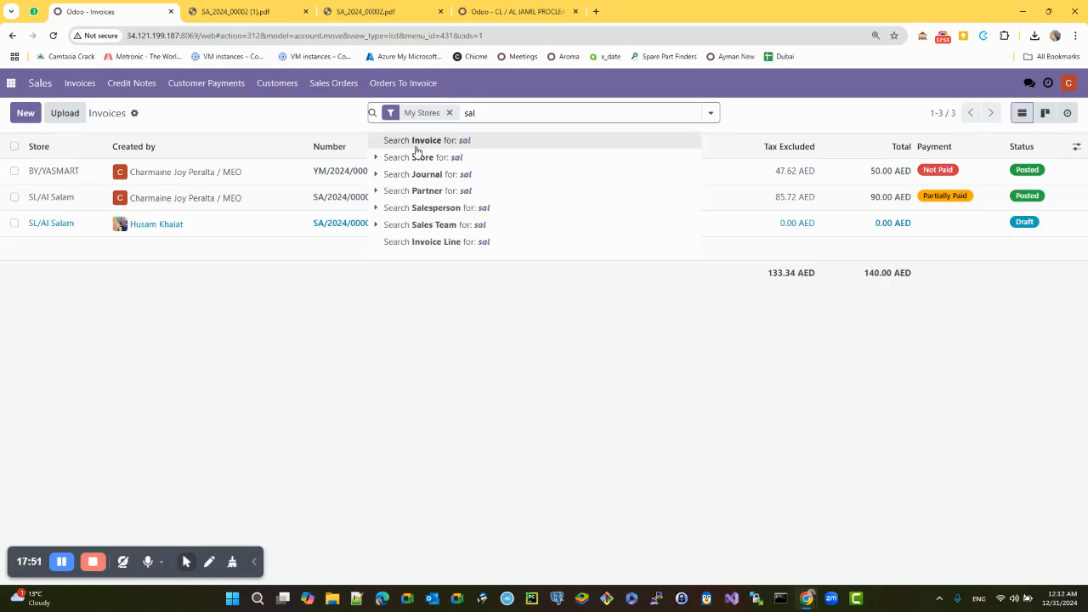
pyautogui.click(429, 159)
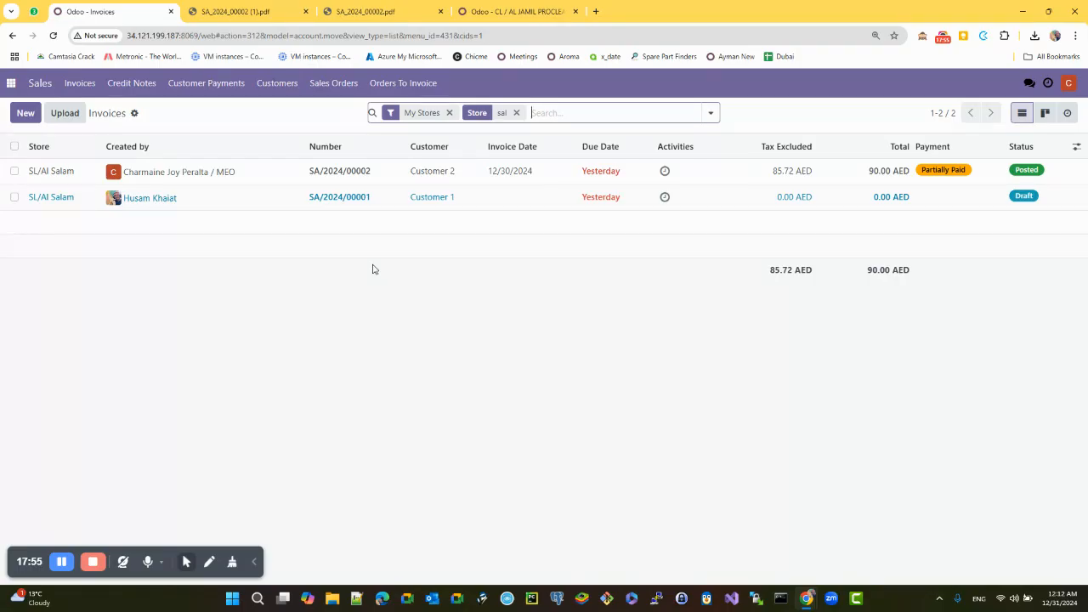
pyautogui.click(516, 112)
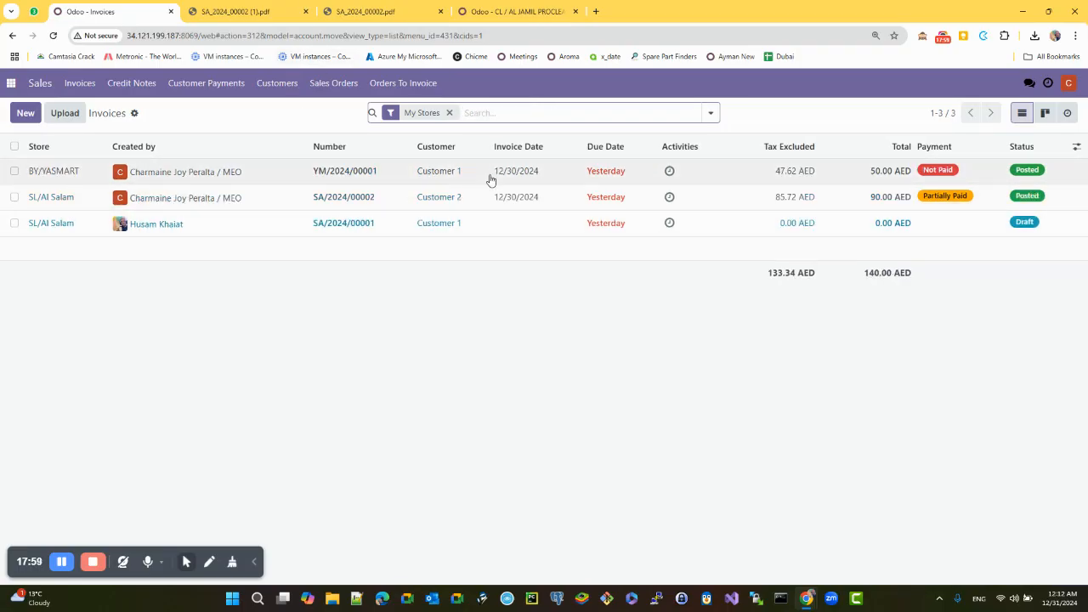
# Step: Filter the My Stores invoices to unpaid ones and remove the Unpaid filter
pyautogui.click(711, 112)
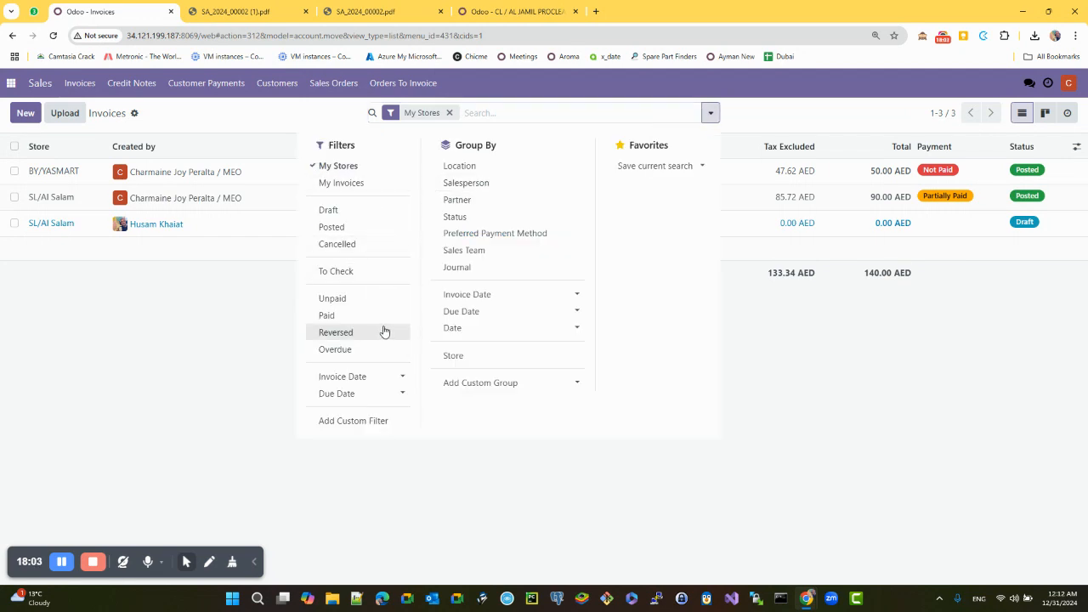
pyautogui.click(330, 301)
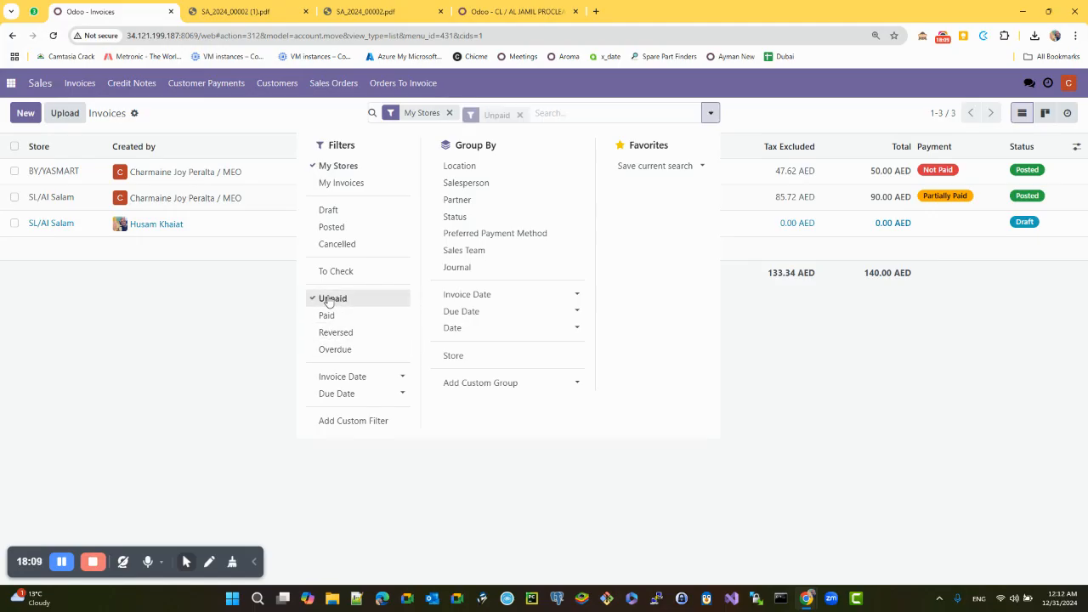
pyautogui.click(253, 304)
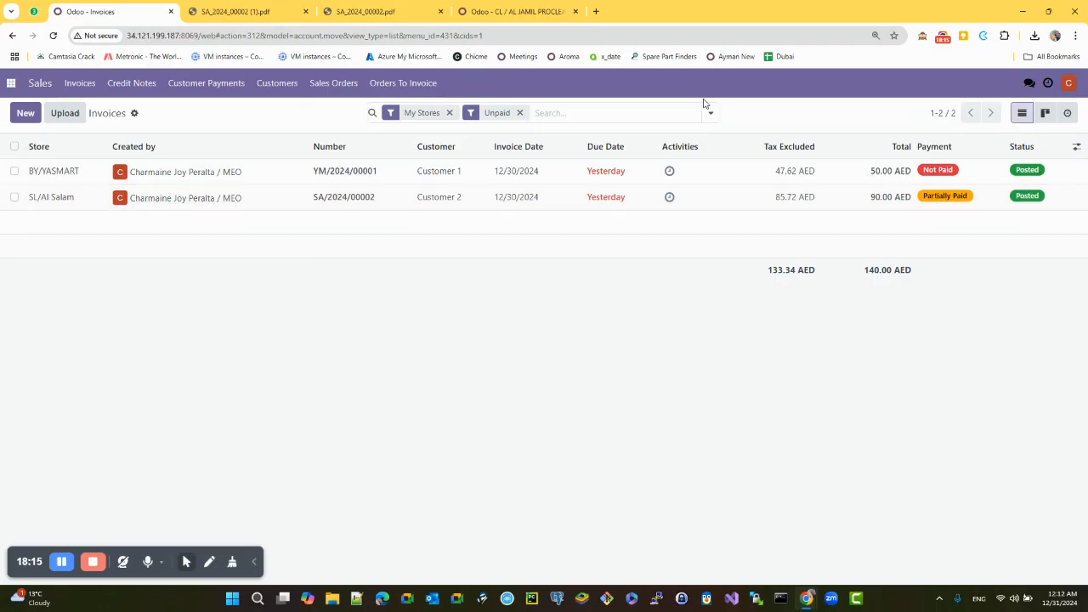
pyautogui.click(520, 113)
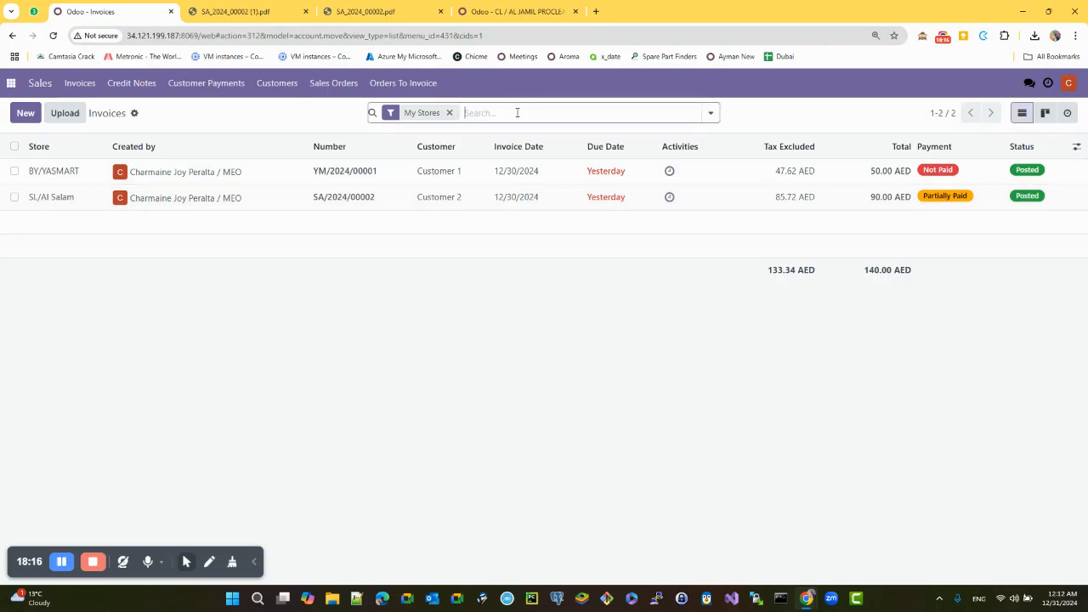
# Step: Filter the My Stores invoices to paid ones and take the Paid filter off again
pyautogui.click(711, 113)
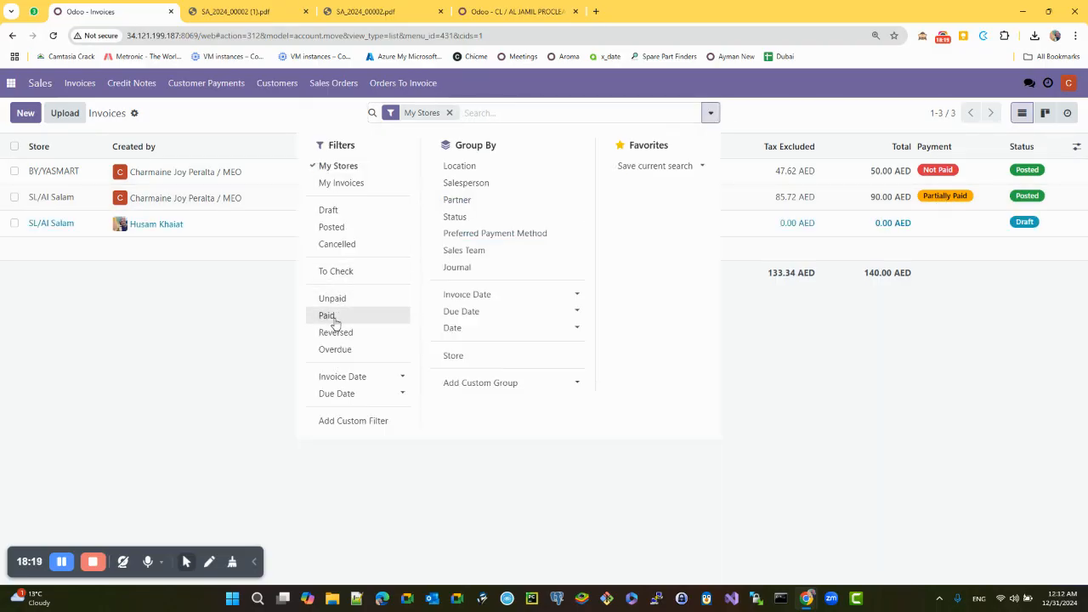
pyautogui.click(330, 317)
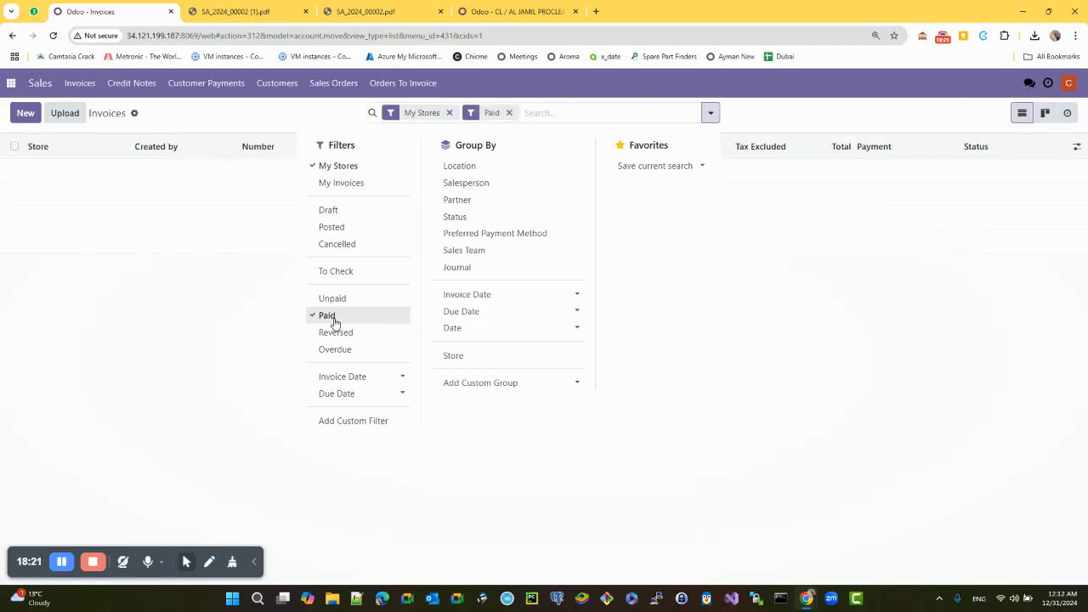
pyautogui.click(326, 316)
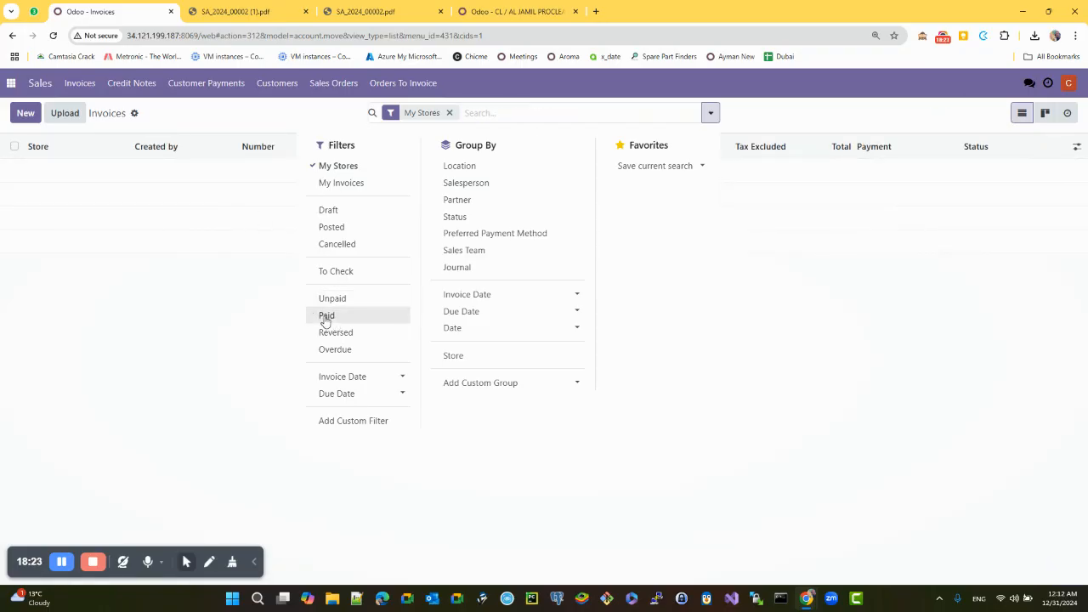
pyautogui.click(242, 336)
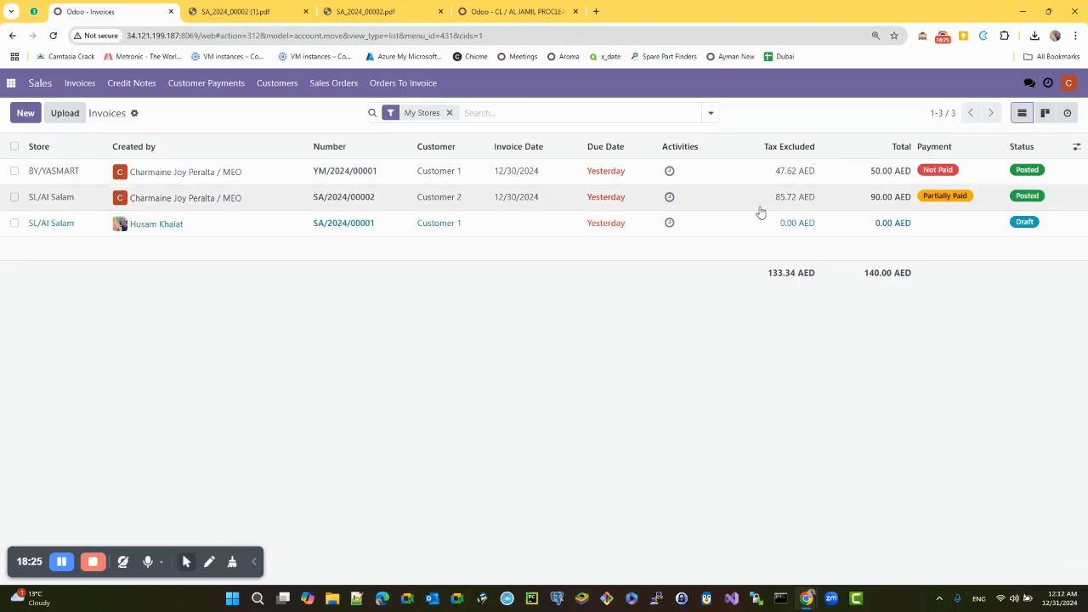
# Step: Show the Amount Due column in the invoice list and check its total
pyautogui.moveTo(893, 203); pyautogui.dragTo(846, 219)
pyautogui.click(867, 282)
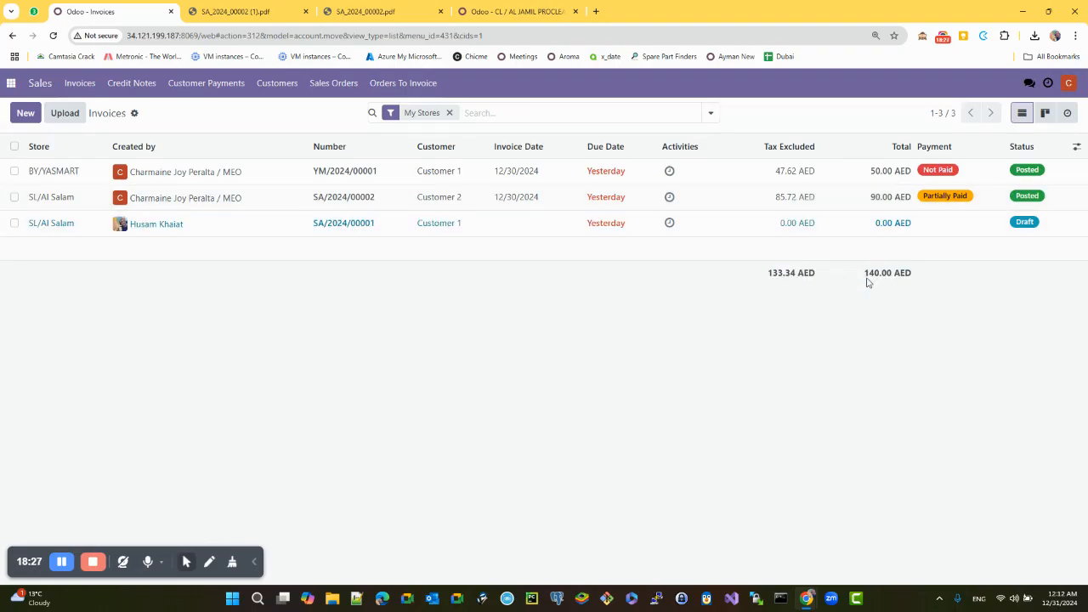
pyautogui.click(1076, 146)
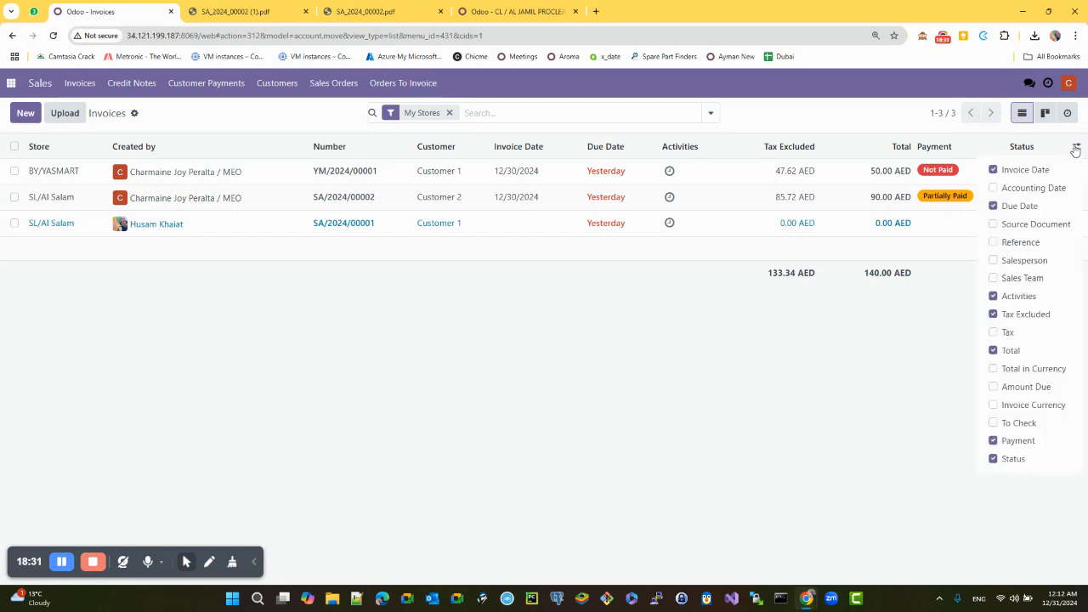
pyautogui.click(1007, 389)
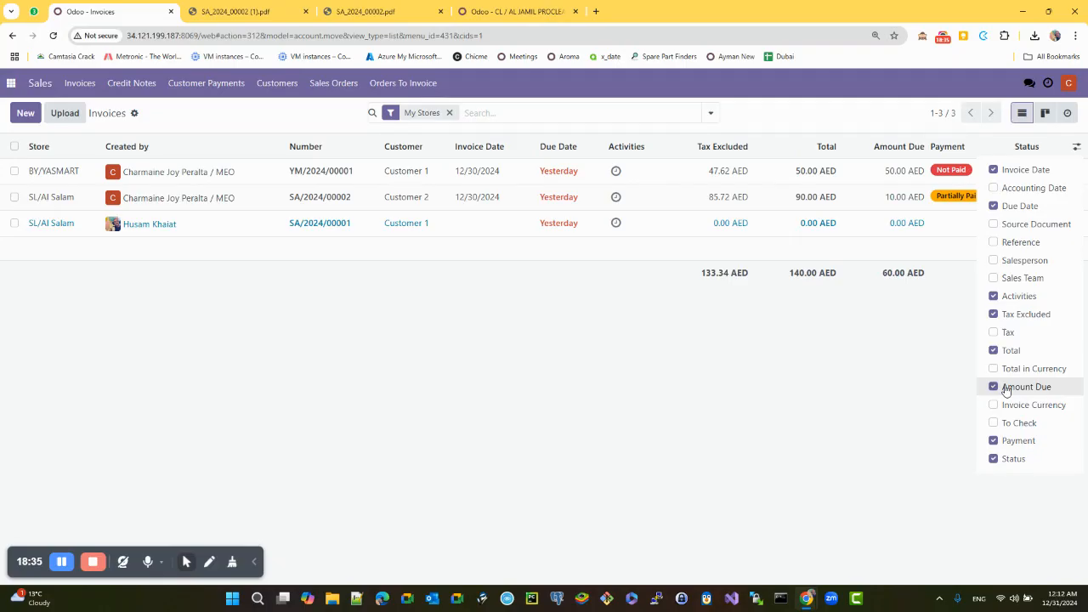
pyautogui.click(1007, 390)
pyautogui.click(1034, 390)
pyautogui.click(876, 382)
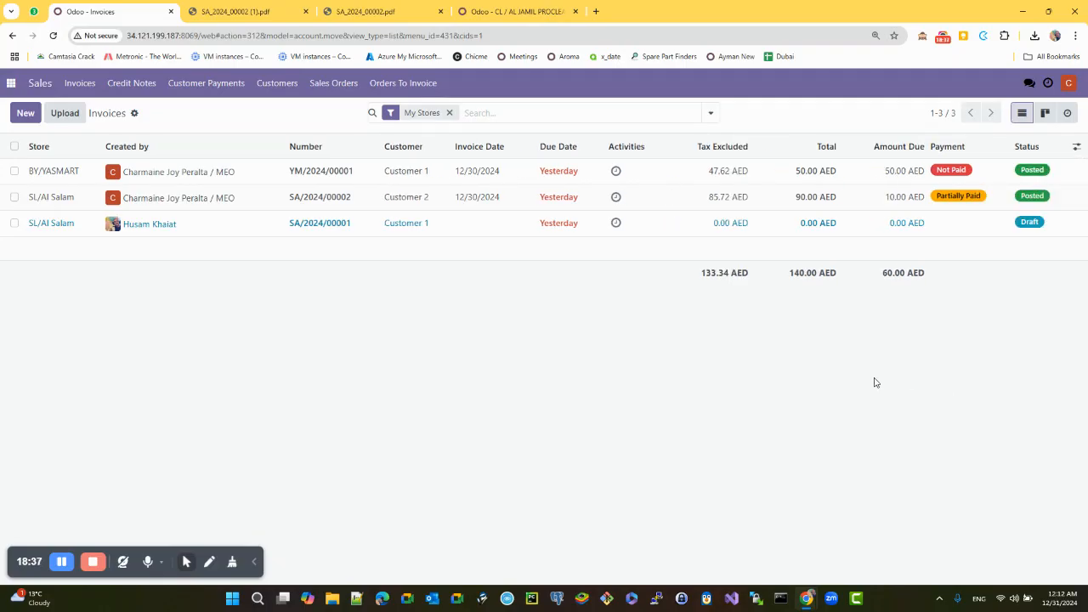
pyautogui.moveTo(880, 276); pyautogui.dragTo(909, 276)
# Step: Search the invoices by store for "sal" and check the total amount due
pyautogui.click(555, 116)
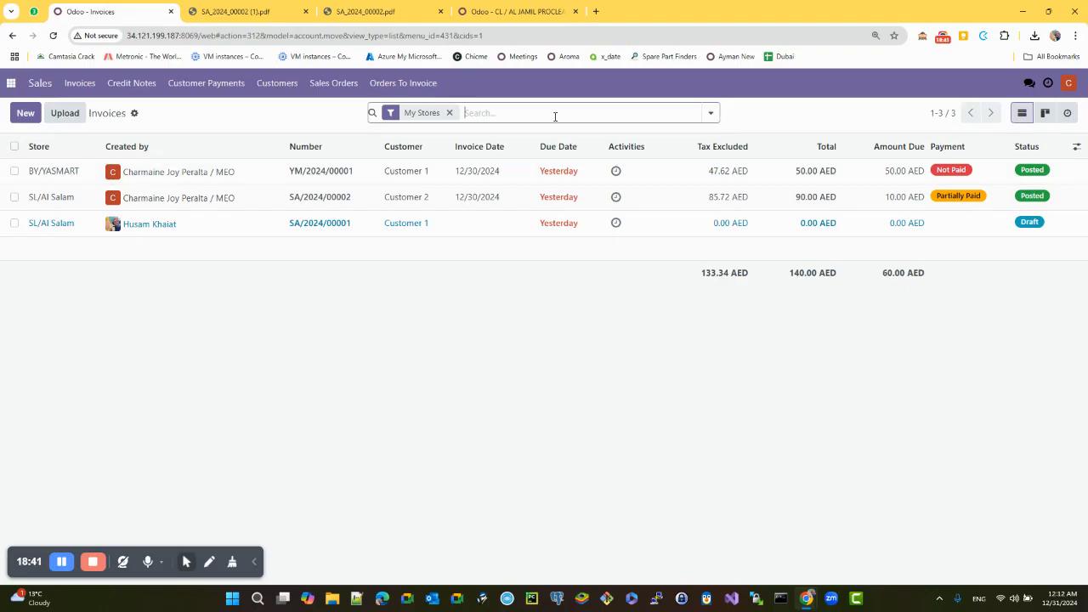
pyautogui.write('sal')
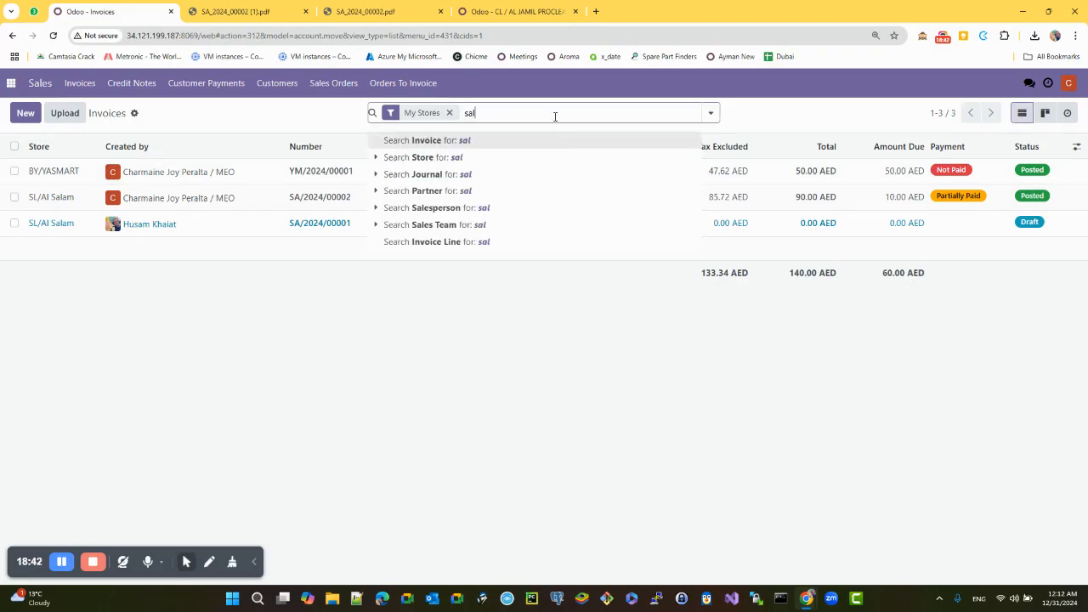
pyautogui.click(463, 160)
pyautogui.moveTo(928, 275); pyautogui.dragTo(885, 271)
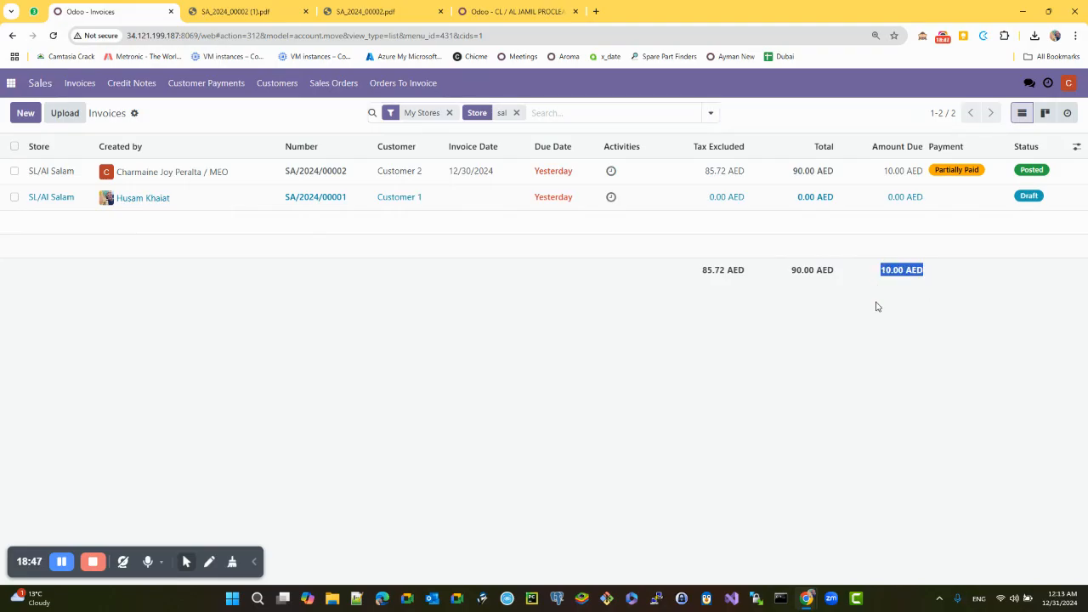
# Step: Restrict the store's invoices to posted ones to check the totals, then remove the Posted and store filters
pyautogui.click(711, 114)
pyautogui.click(329, 227)
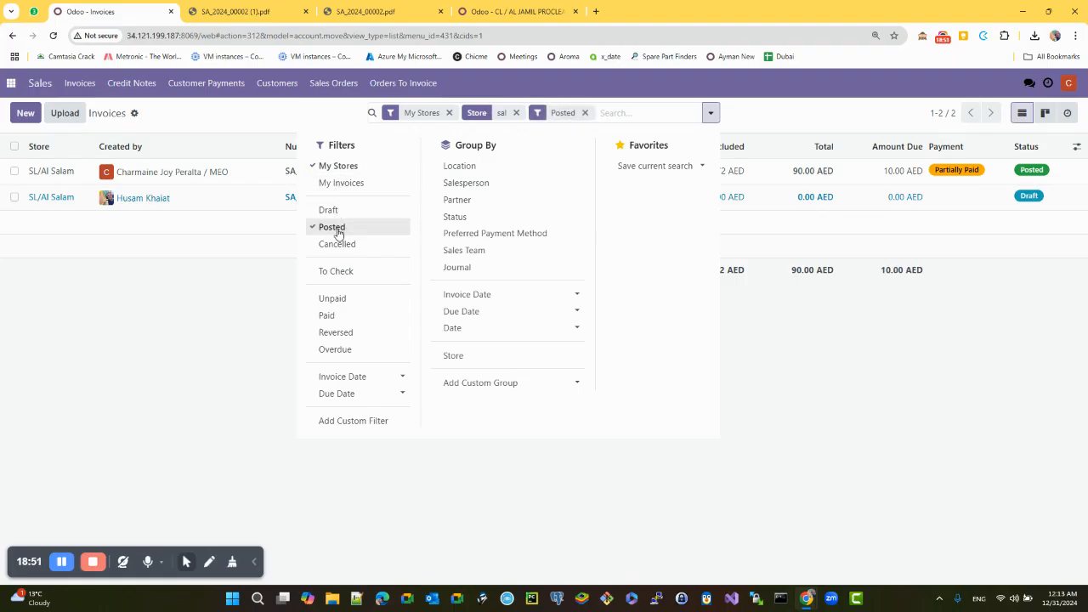
pyautogui.click(219, 305)
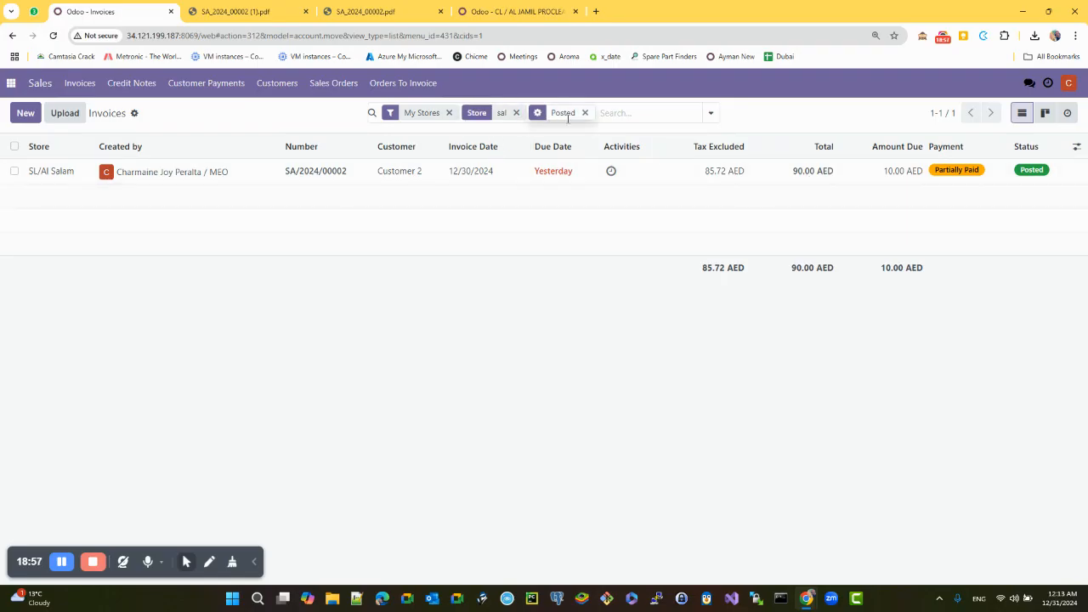
pyautogui.doubleClick(903, 270)
pyautogui.moveTo(793, 274); pyautogui.dragTo(926, 274)
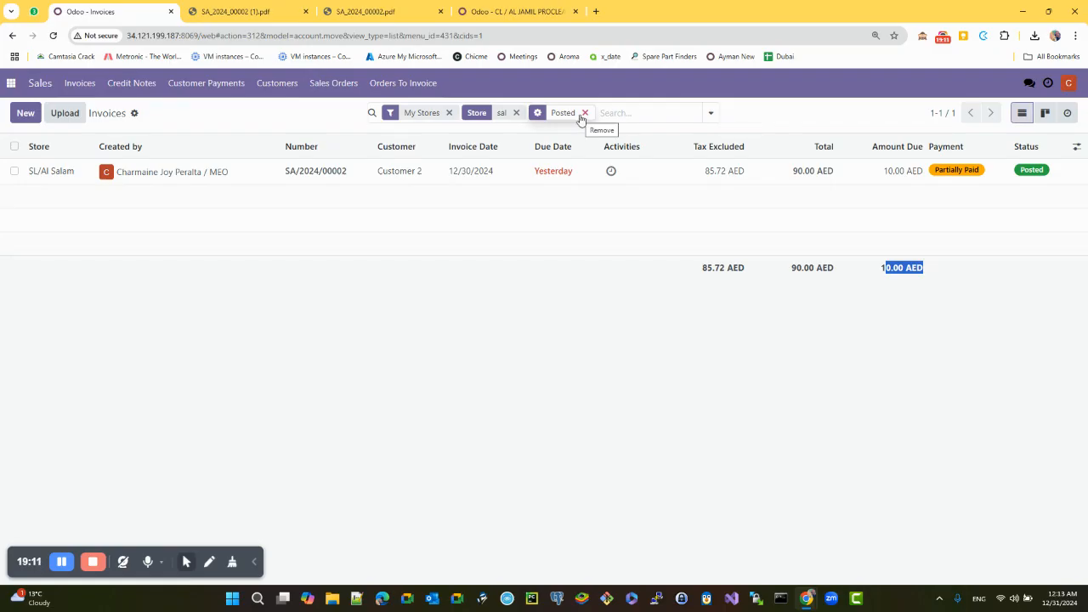
pyautogui.click(585, 113)
pyautogui.click(516, 113)
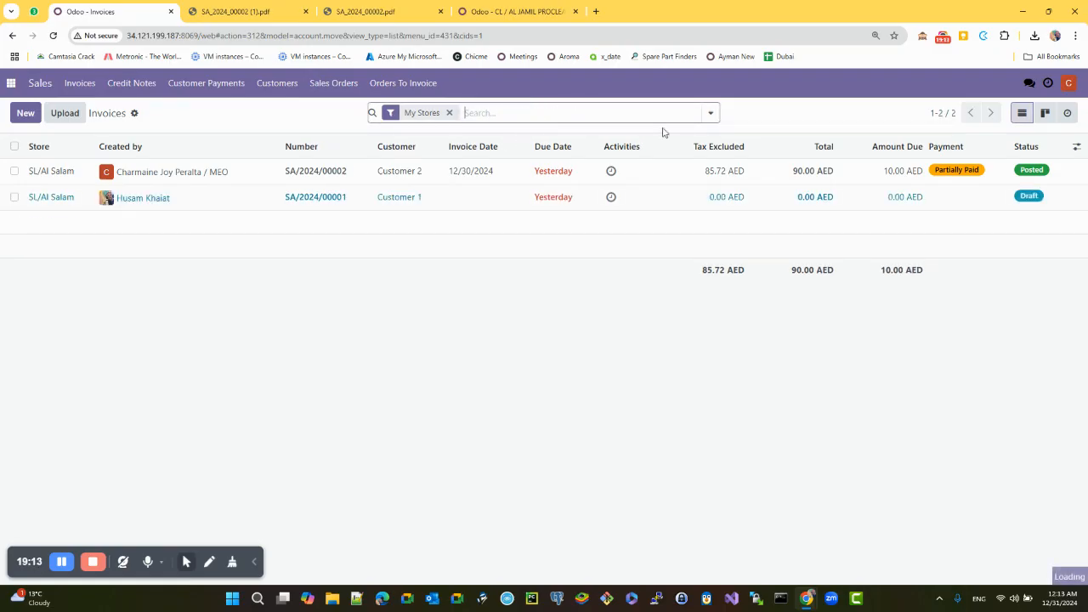
# Step: Filter the My Stores invoices to posted, unpaid ones whose store matches "sal"
pyautogui.click(710, 113)
pyautogui.click(347, 228)
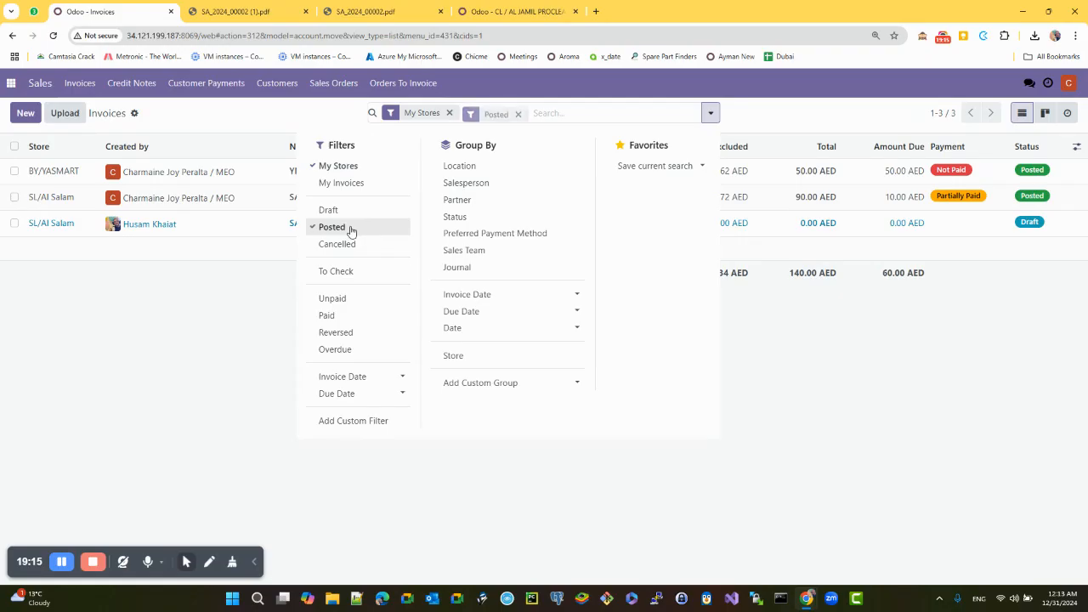
pyautogui.click(340, 302)
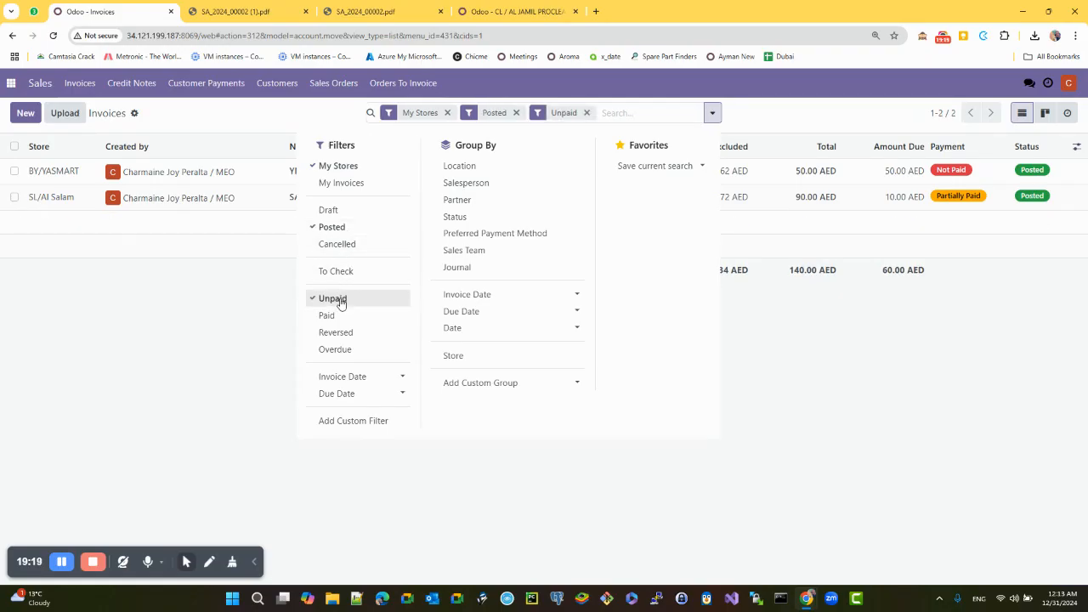
pyautogui.click(607, 113)
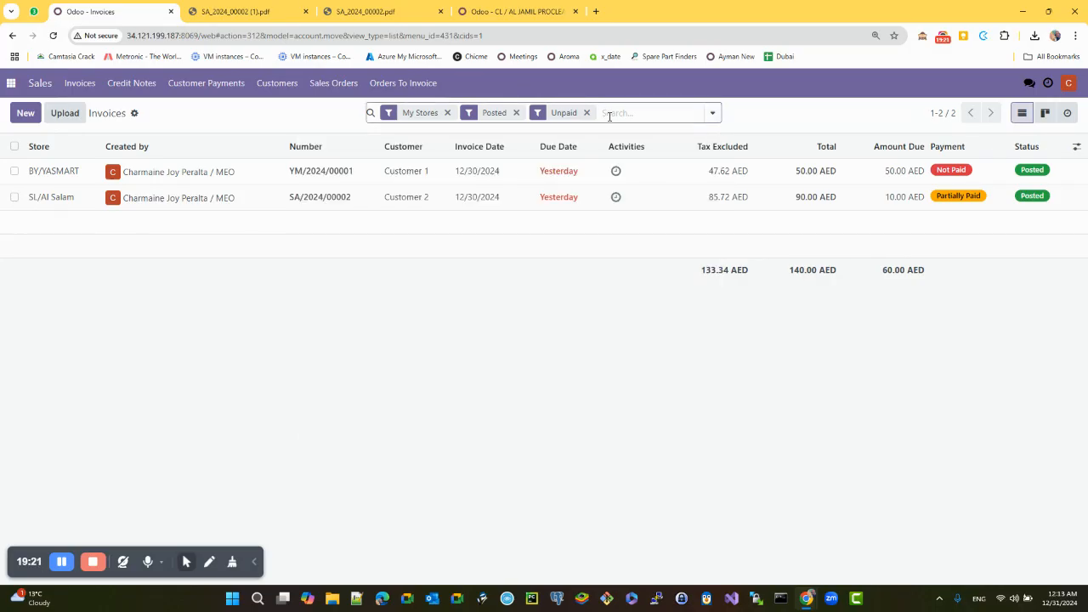
pyautogui.write('sal')
pyautogui.click(442, 157)
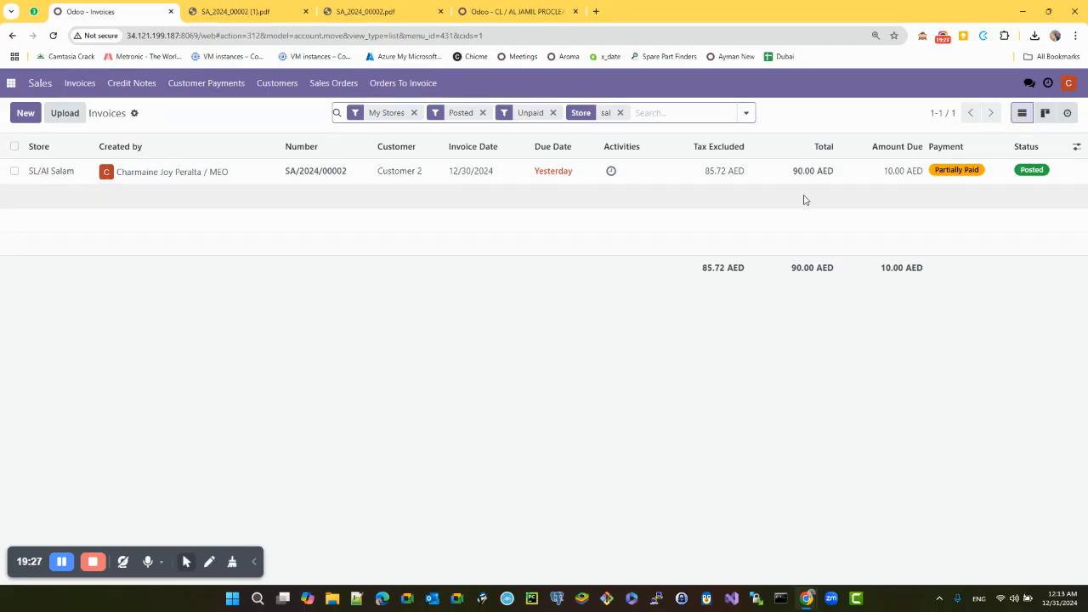
# Step: Open the partially paid Al Salam invoice and register a 10.00 AED payment in the Cash Al Salam journal
pyautogui.click(340, 170)
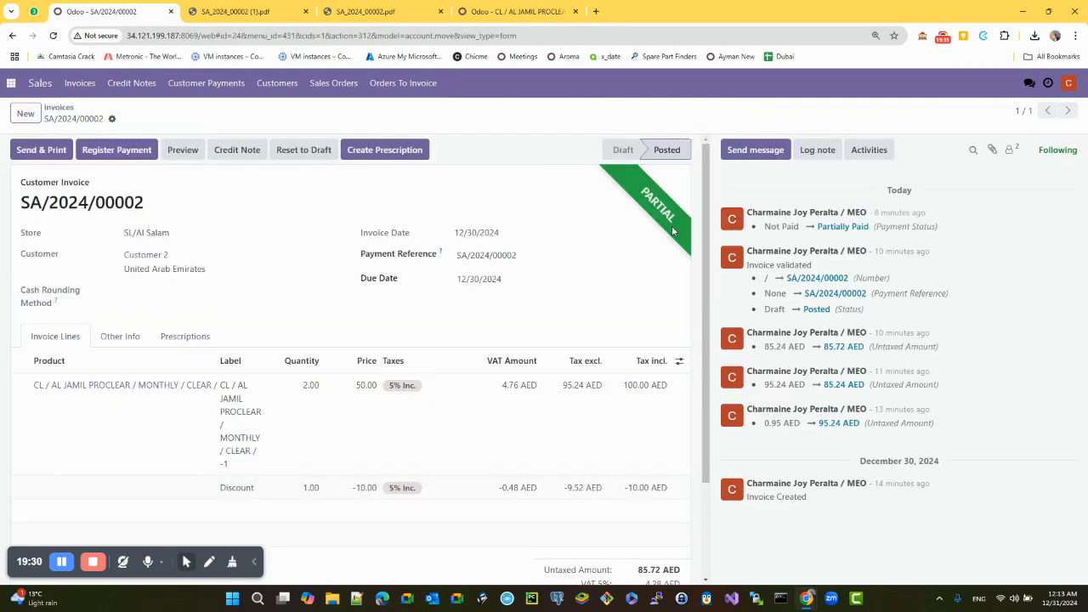
pyautogui.click(95, 159)
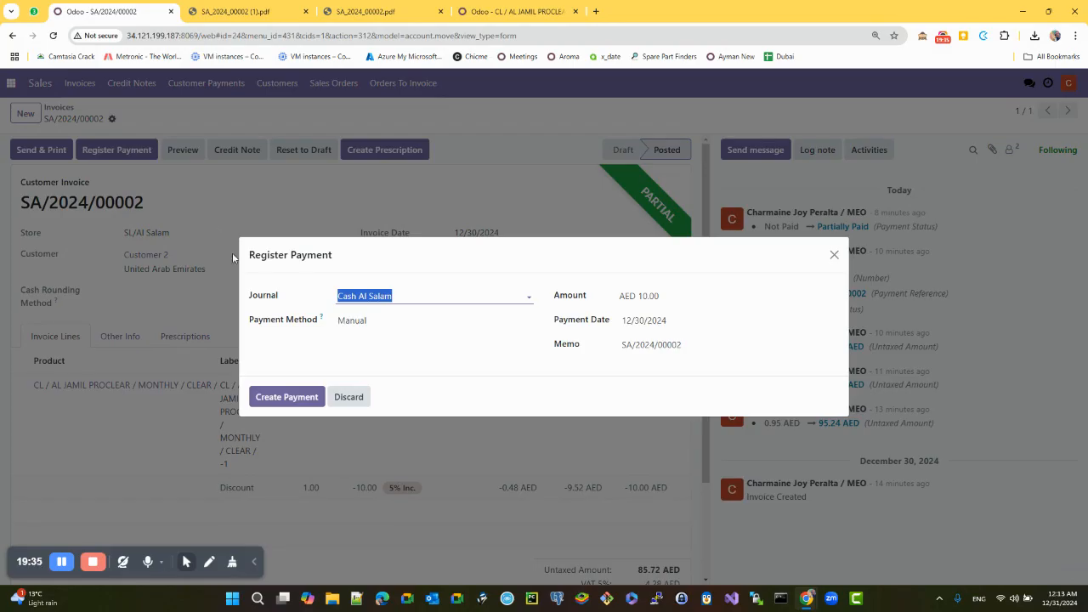
pyautogui.click(619, 297)
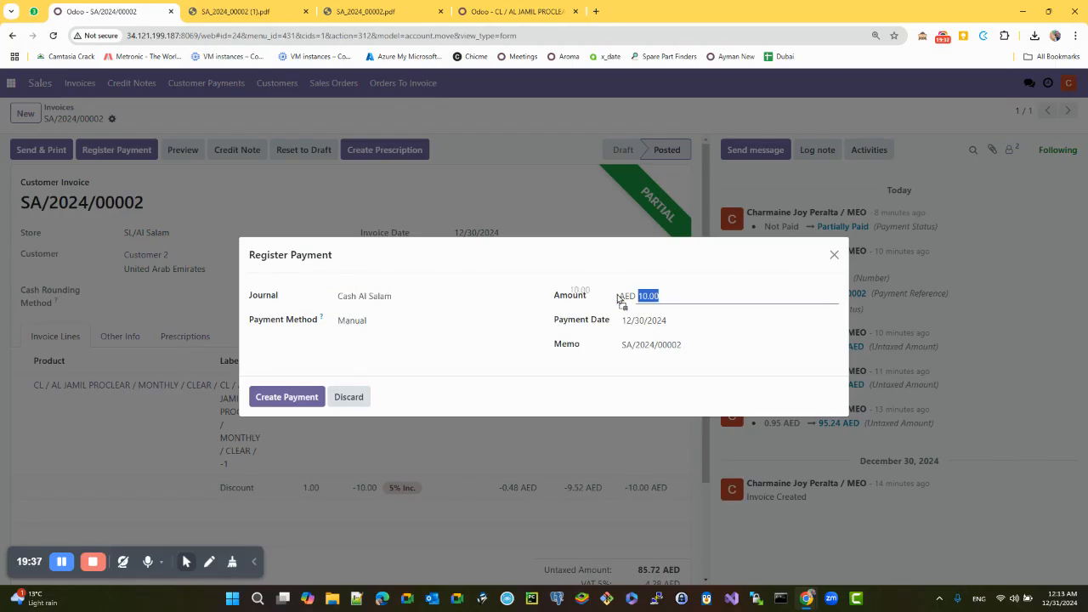
pyautogui.click(694, 344)
pyautogui.click(286, 395)
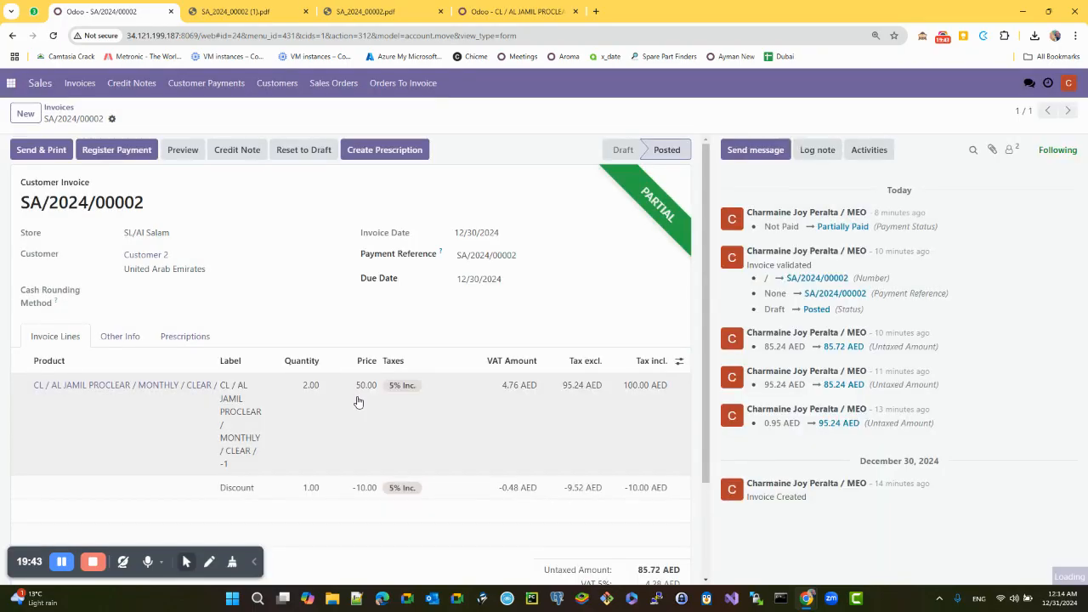
# Step: Check the invoice's recorded payments and remaining amount due
pyautogui.scroll(-2, 463, 396)
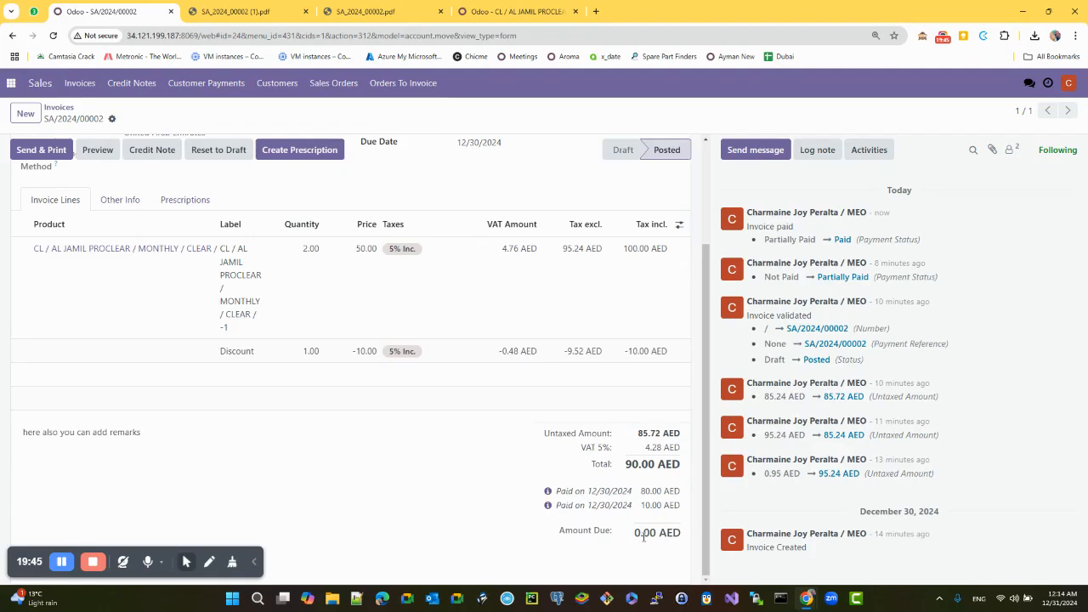
pyautogui.moveTo(606, 495); pyautogui.dragTo(666, 493)
pyautogui.click(642, 493)
pyautogui.moveTo(632, 533); pyautogui.dragTo(676, 533)
pyautogui.scroll(2, 491, 526)
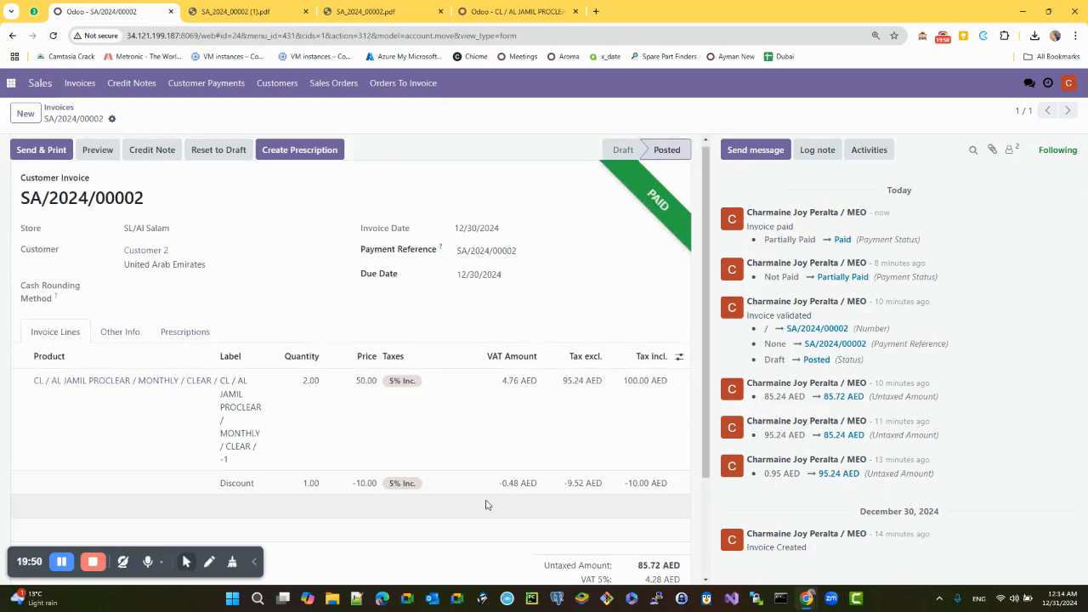
# Step: Download the paid invoice as SA_2024_00002 (2).pdf and open it to check the payments listed on it
pyautogui.click(113, 120)
pyautogui.moveTo(245, 140)
pyautogui.click(280, 136)
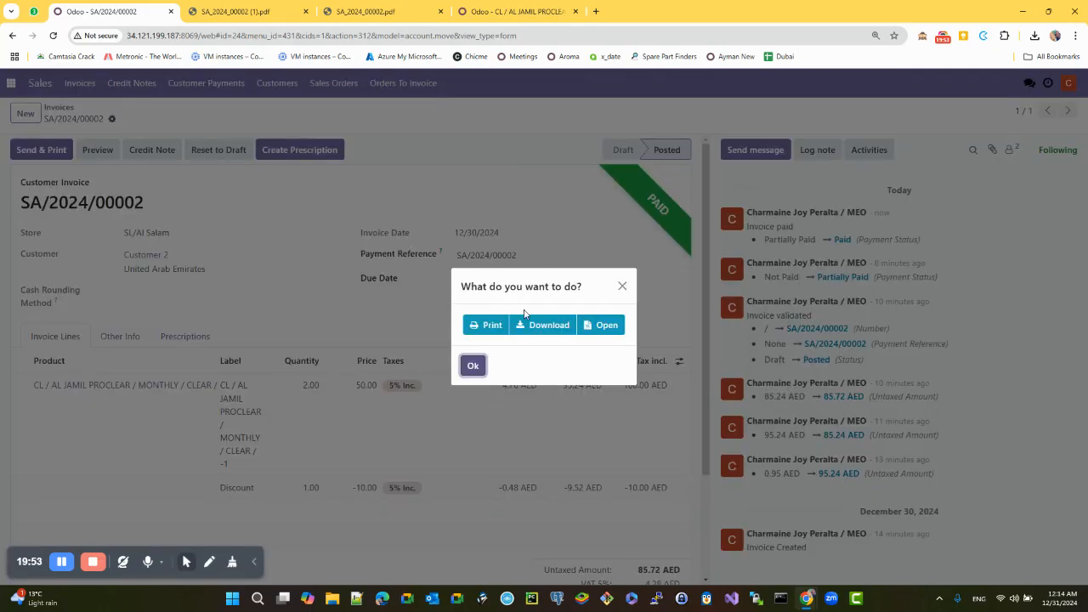
pyautogui.click(561, 328)
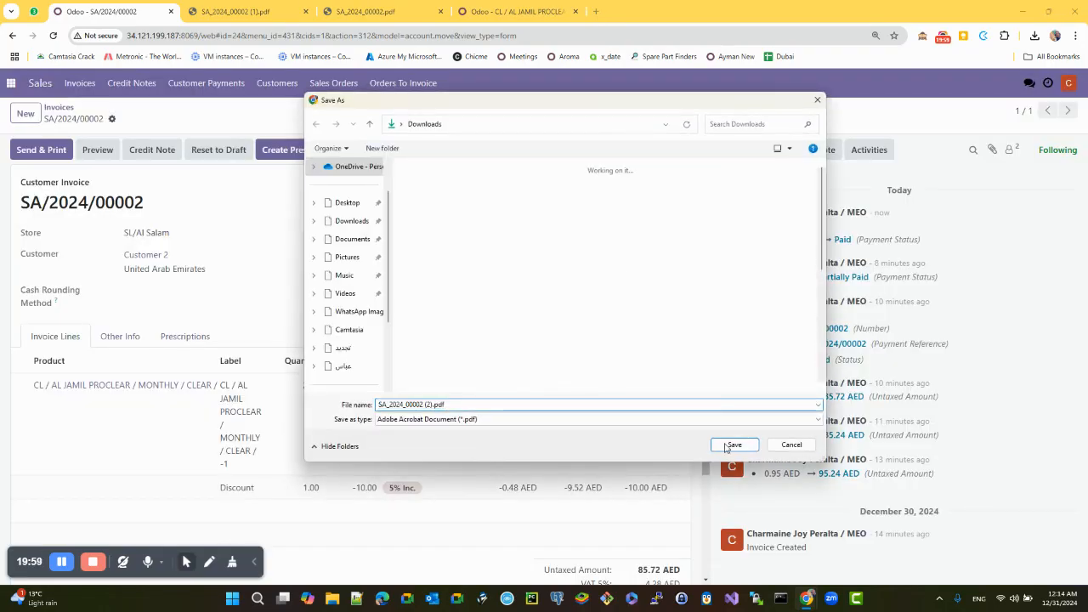
pyautogui.click(731, 444)
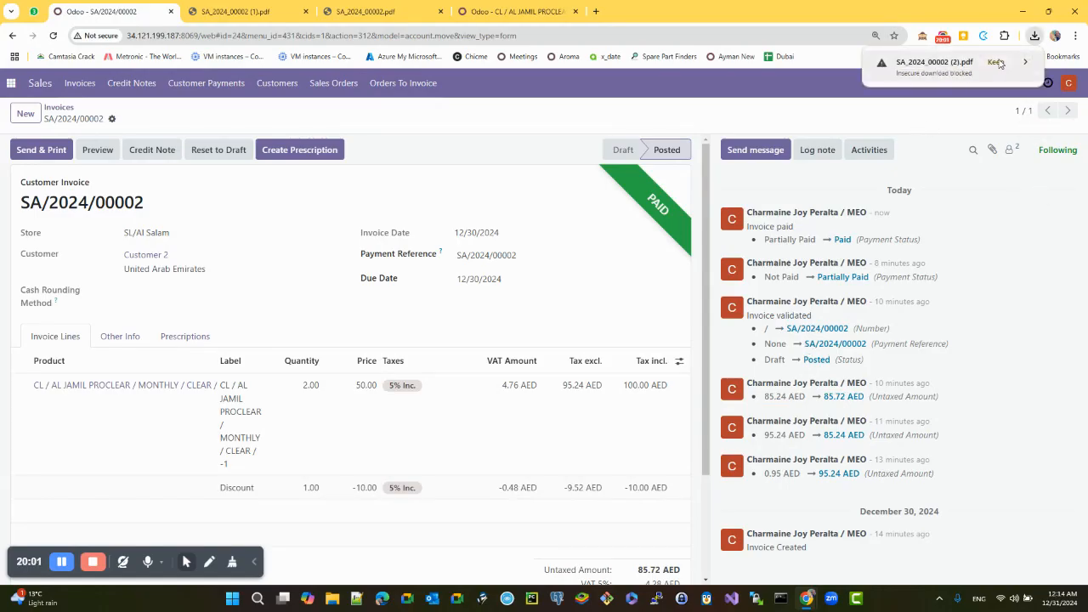
pyautogui.click(935, 65)
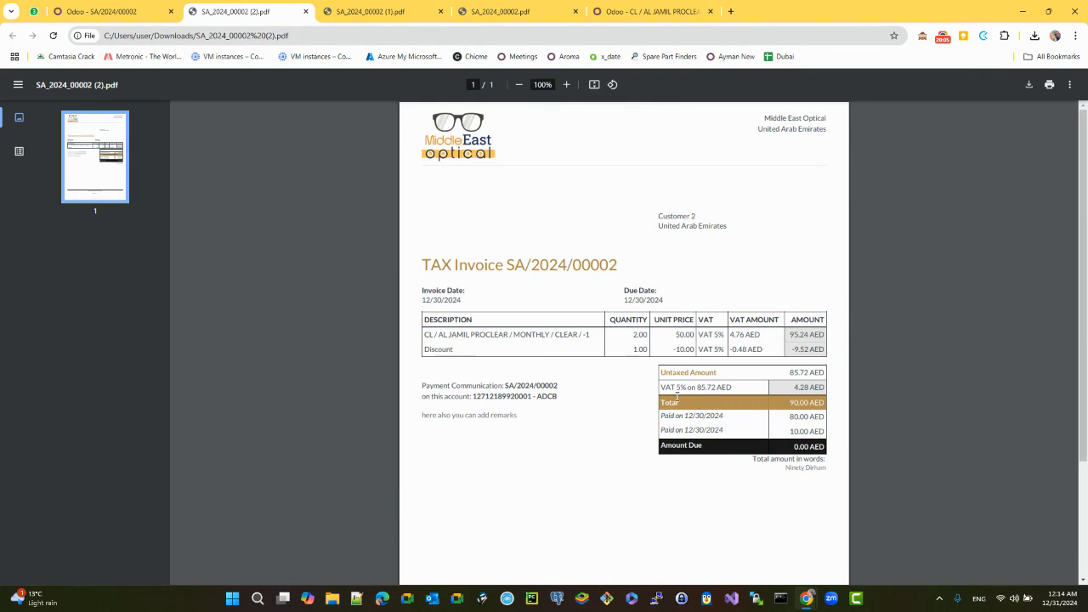
pyautogui.moveTo(789, 419); pyautogui.dragTo(813, 431)
# Step: Return to the Odoo invoice list and remove the Unpaid and store filters, keeping My Stores and Posted
pyautogui.click(102, 12)
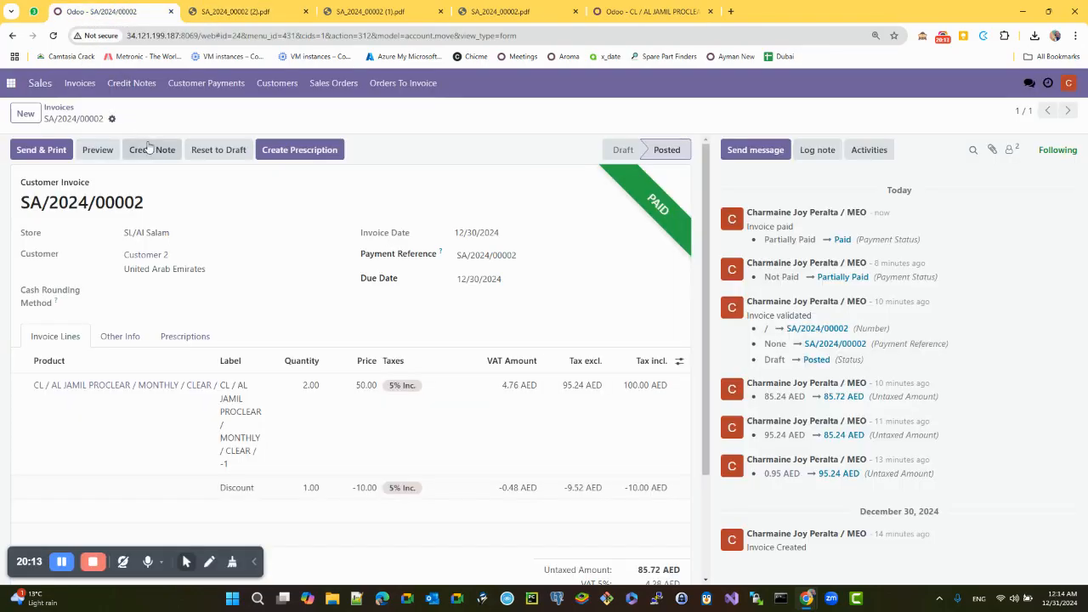
pyautogui.click(58, 108)
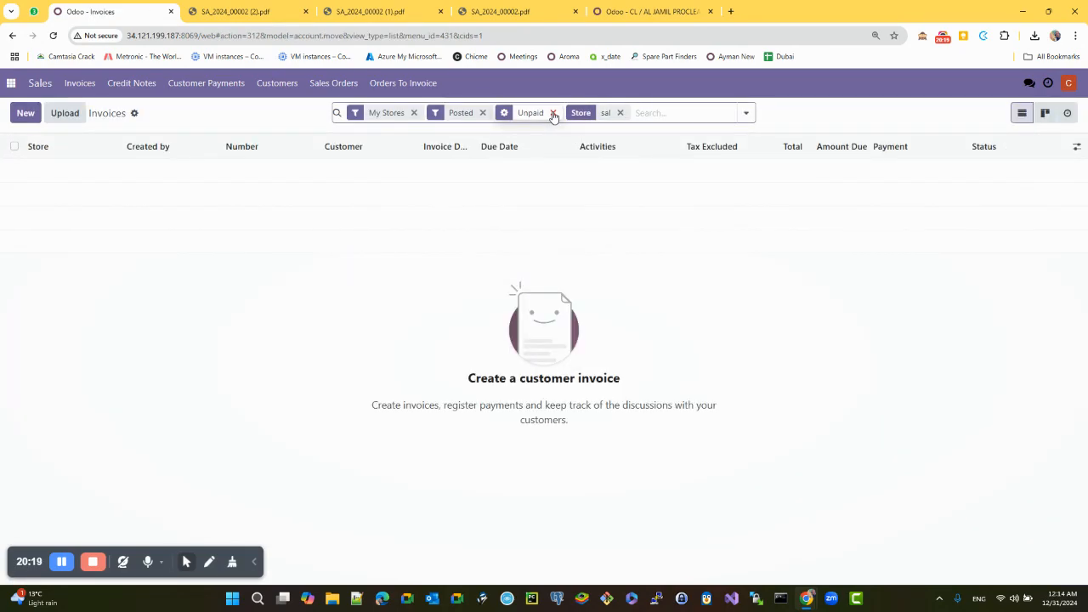
pyautogui.click(553, 113)
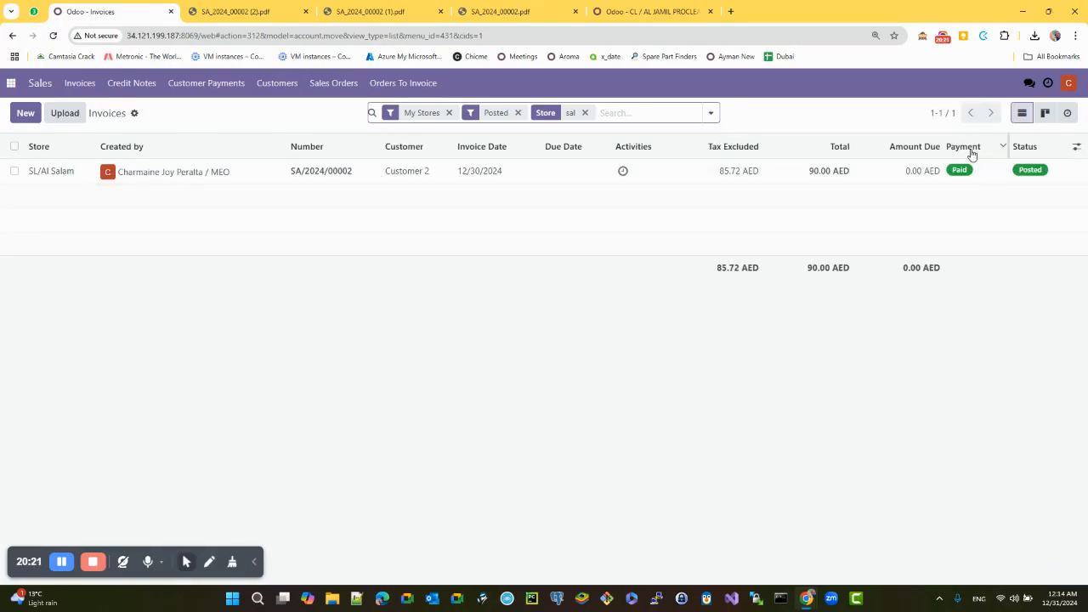
pyautogui.click(585, 113)
pyautogui.click(710, 113)
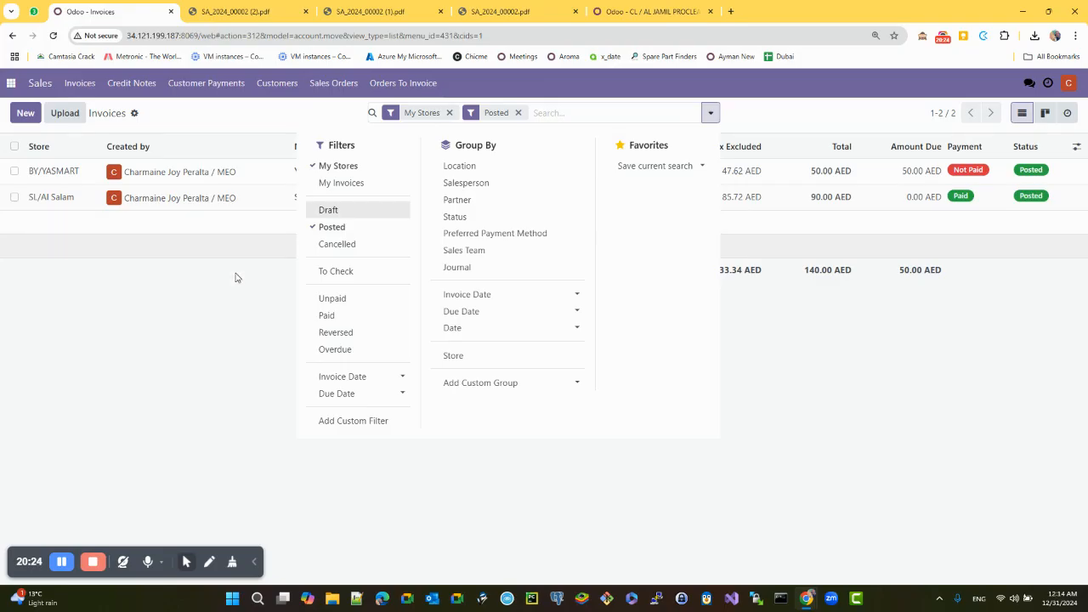
pyautogui.click(347, 316)
pyautogui.click(350, 316)
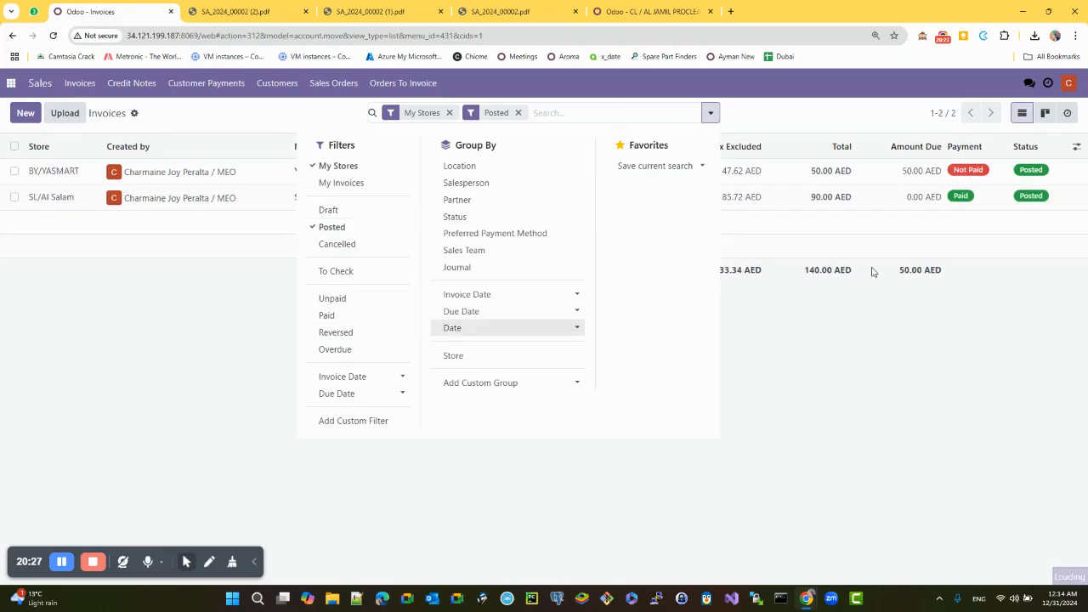
pyautogui.click(935, 233)
pyautogui.click(1076, 147)
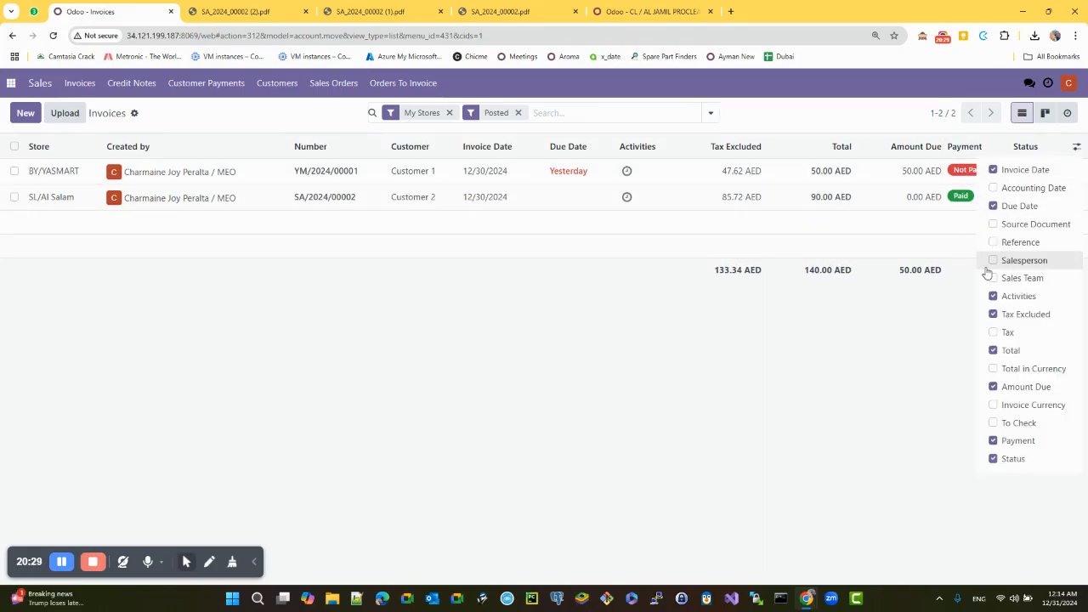
pyautogui.click(1008, 389)
pyautogui.click(1007, 389)
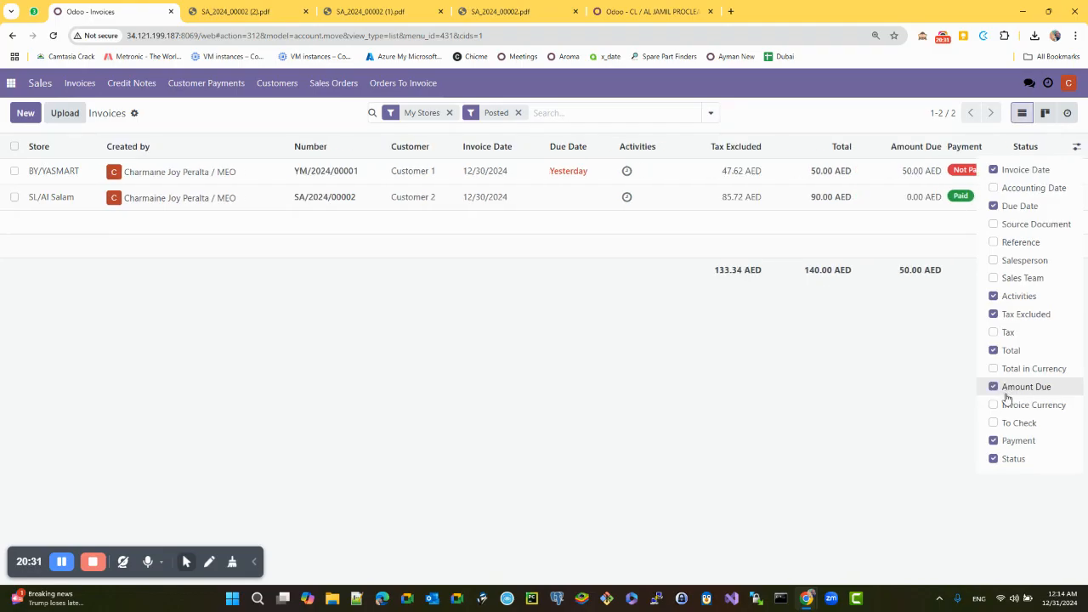
pyautogui.click(964, 390)
# Step: Check the total amount due across the posted invoices and look over the available payment status filters
pyautogui.moveTo(944, 273); pyautogui.dragTo(903, 275)
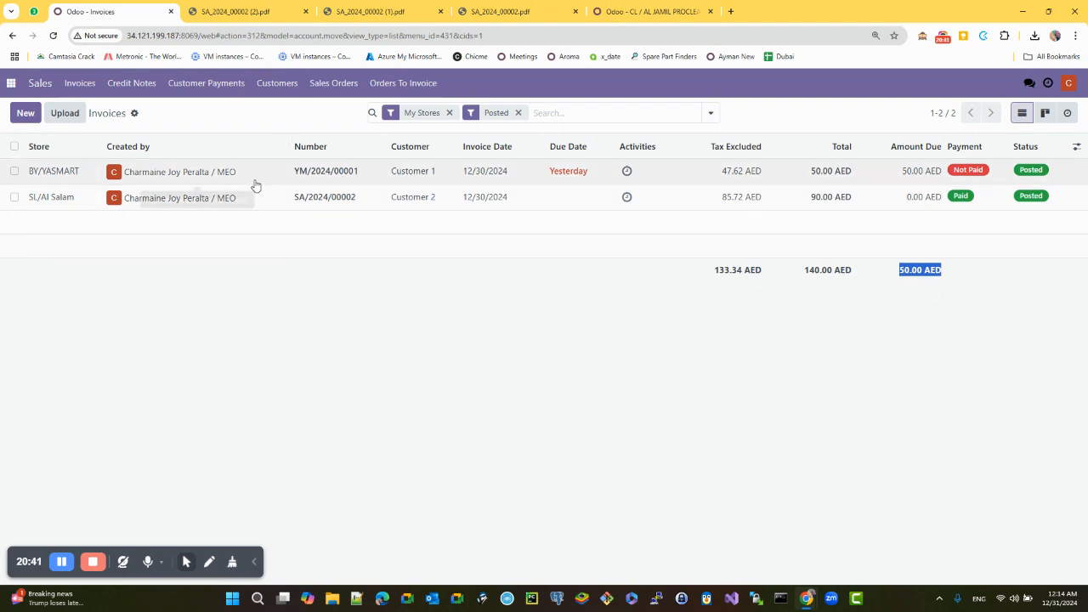
pyautogui.click(710, 113)
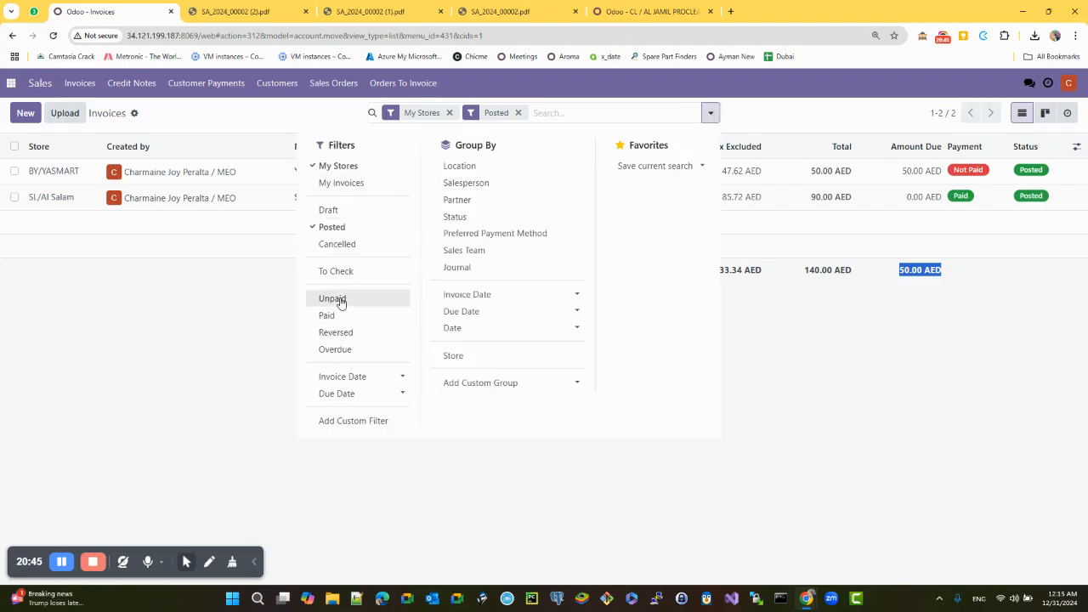
pyautogui.click(235, 305)
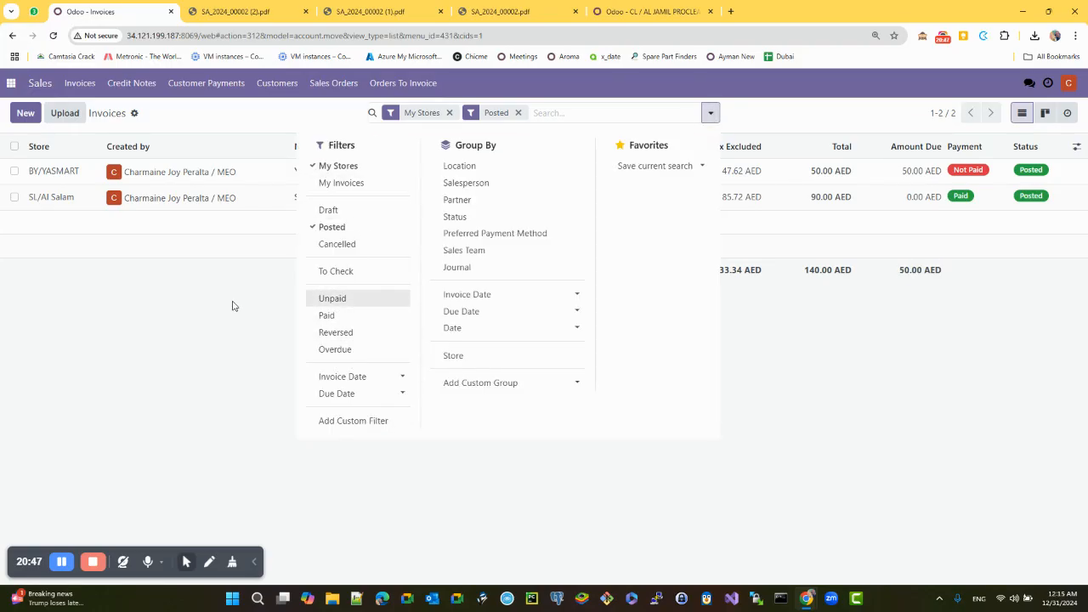
# Step: Open the unpaid BY/YASMART invoice and start registering its payment in the first RAKBANK journal
pyautogui.click(175, 171)
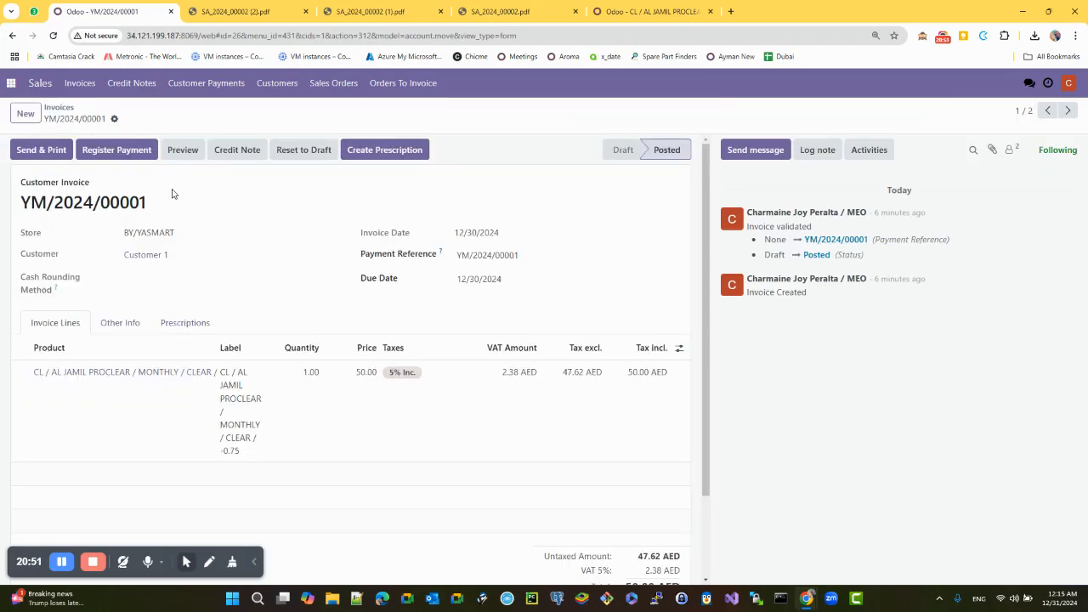
pyautogui.click(116, 149)
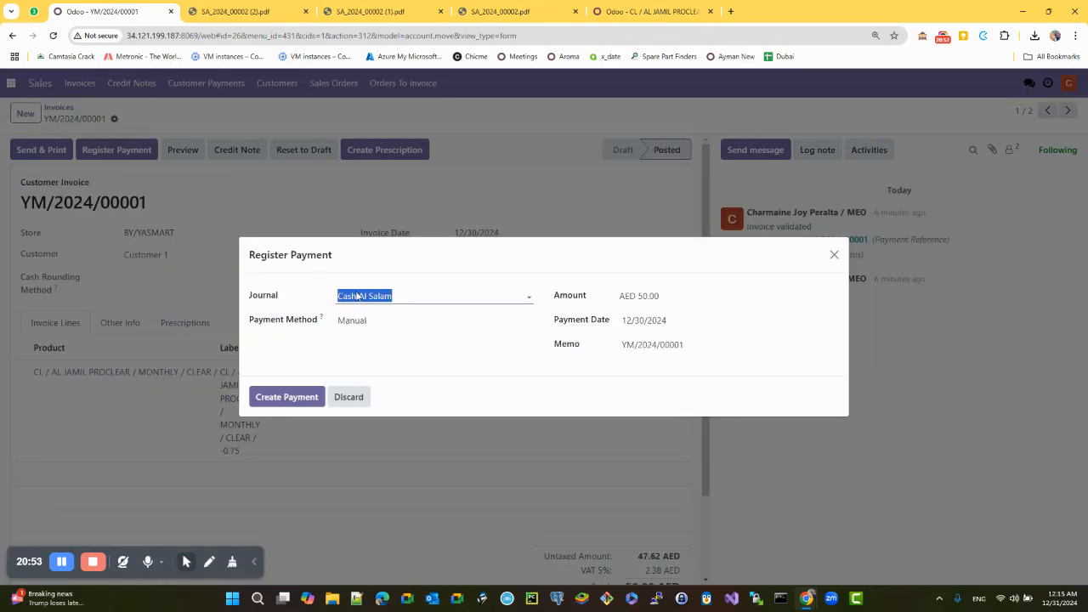
pyautogui.click(361, 296)
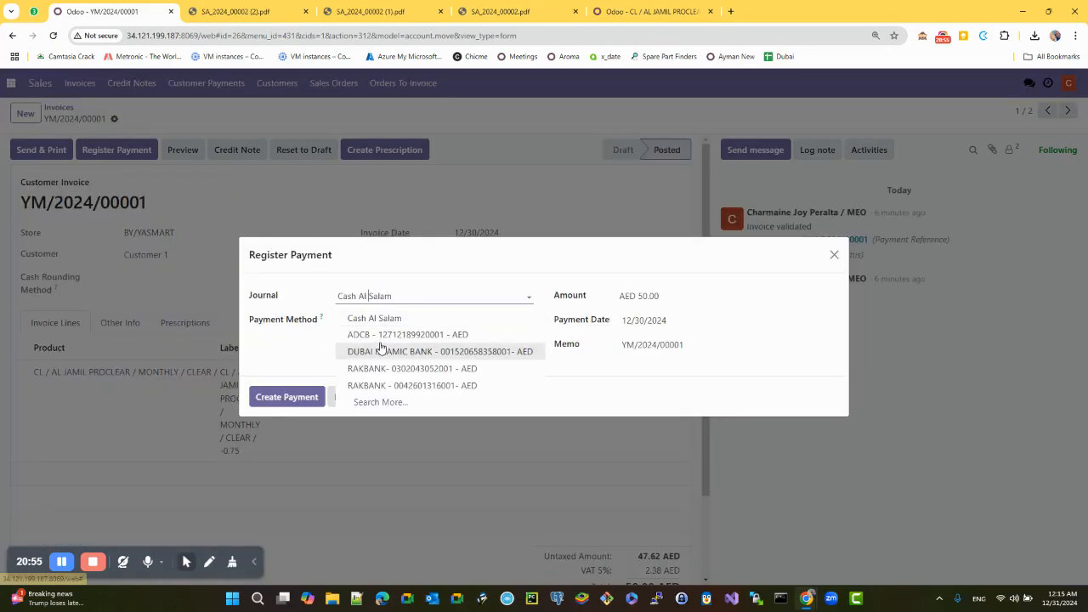
pyautogui.click(379, 369)
# Step: Review the payment methods and journals offered for the RAKBANK payment, then close the payment registration without creating it
pyautogui.click(393, 316)
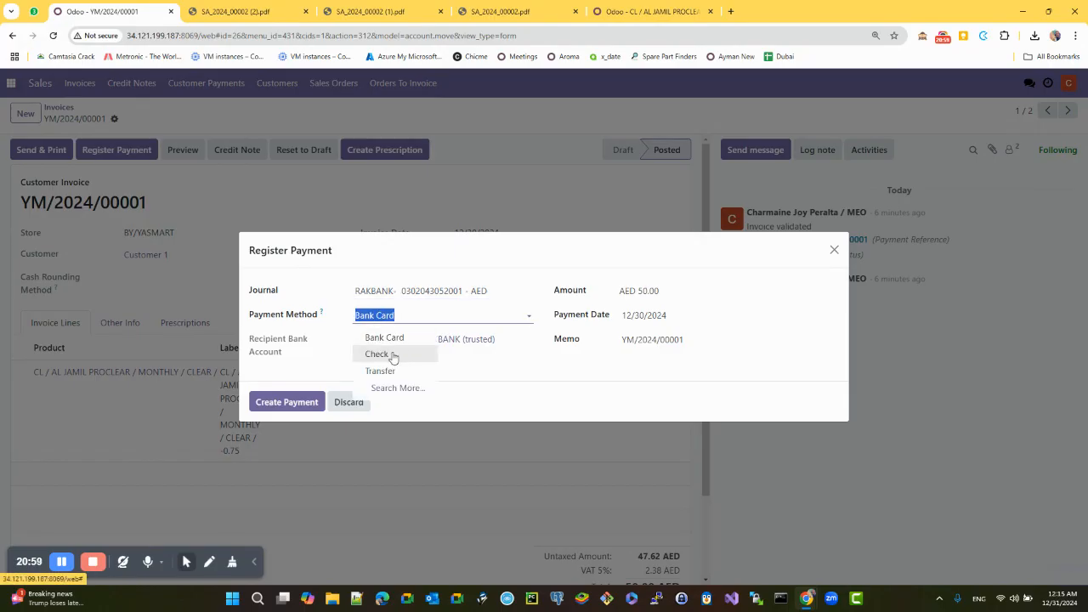
pyautogui.click(405, 259)
pyautogui.click(341, 212)
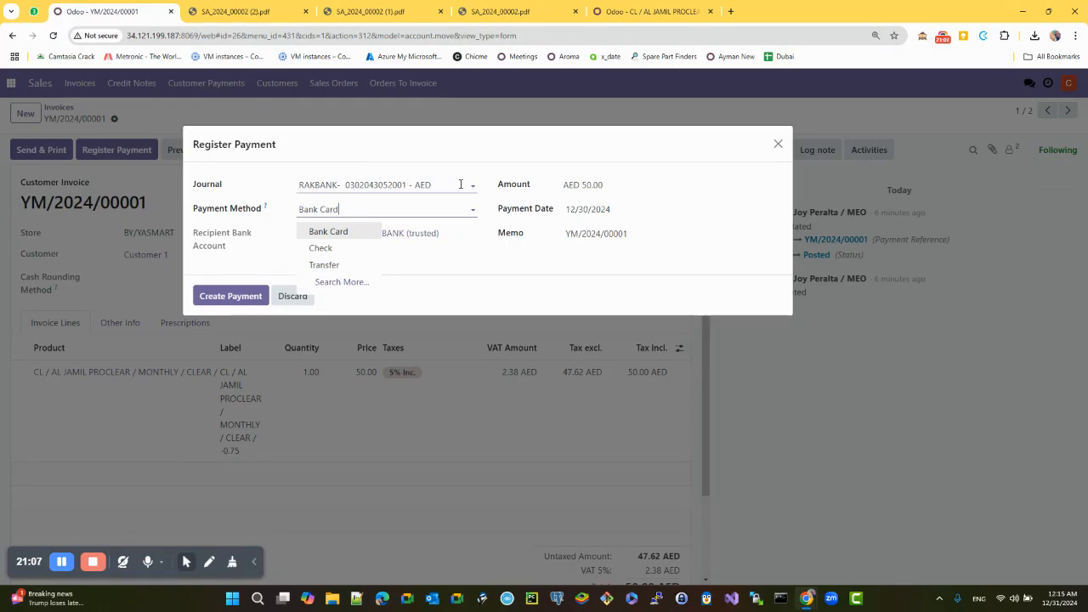
pyautogui.click(413, 163)
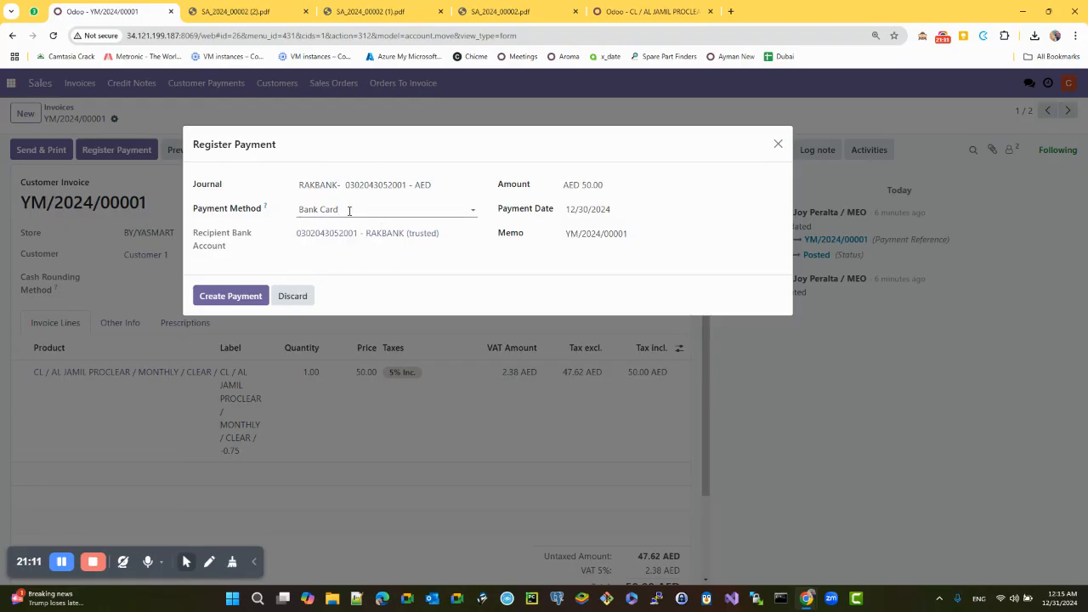
pyautogui.click(323, 209)
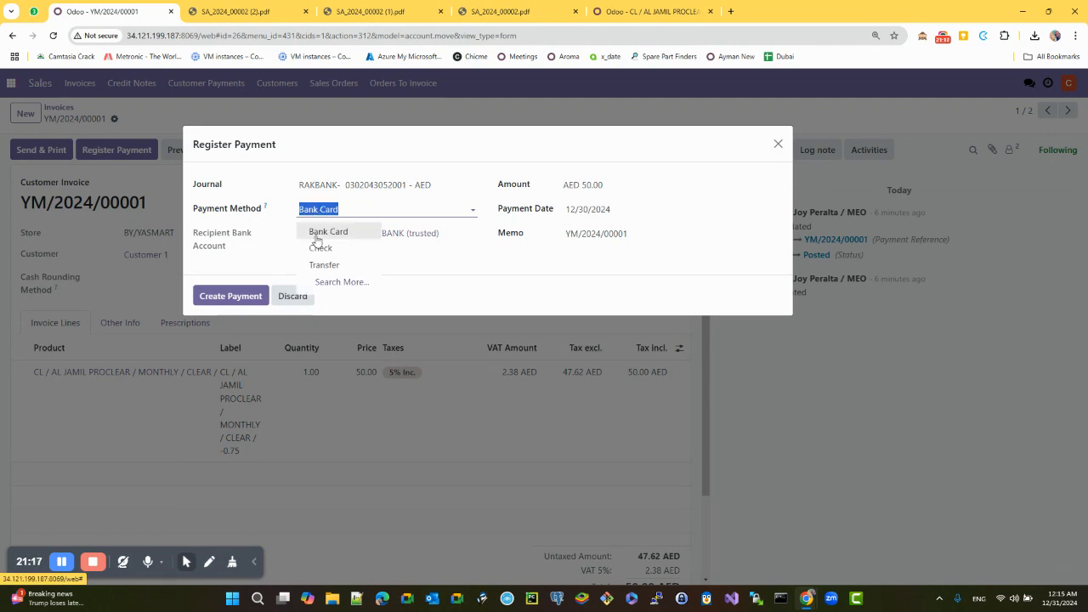
pyautogui.click(328, 184)
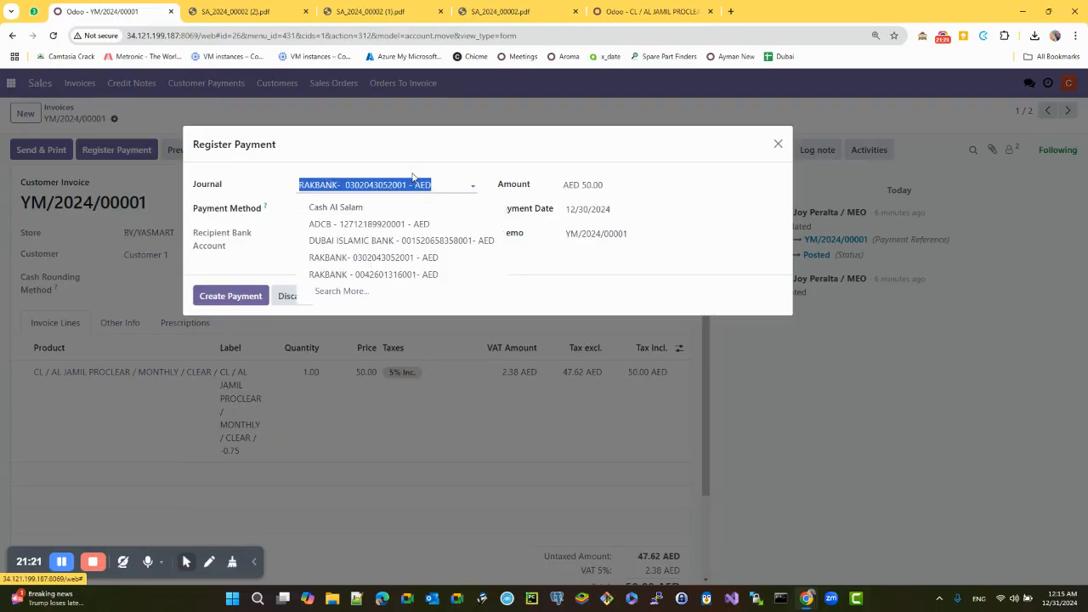
pyautogui.click(519, 176)
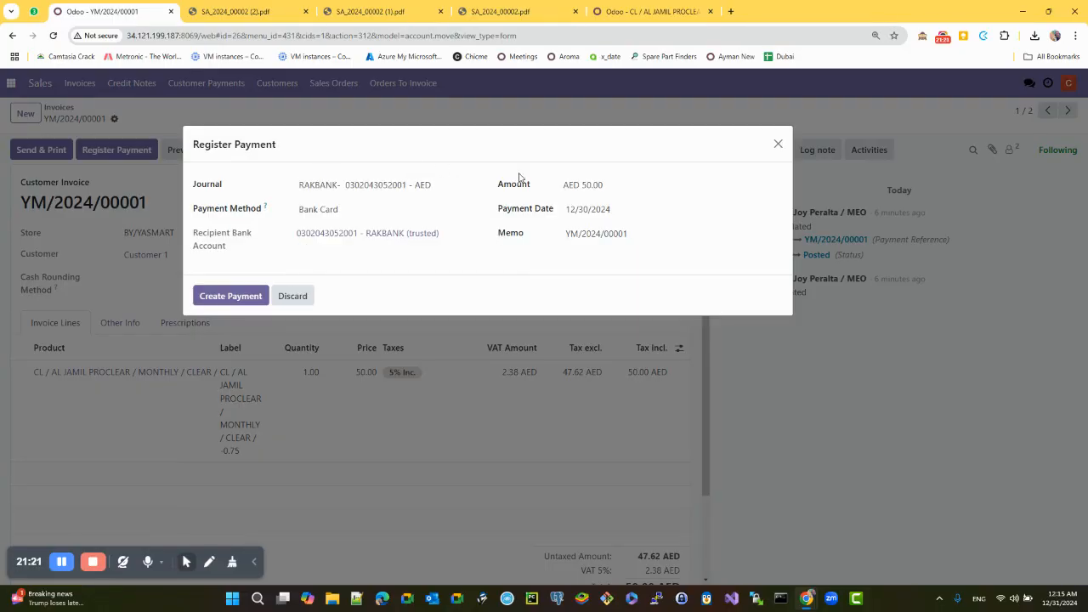
pyautogui.click(777, 149)
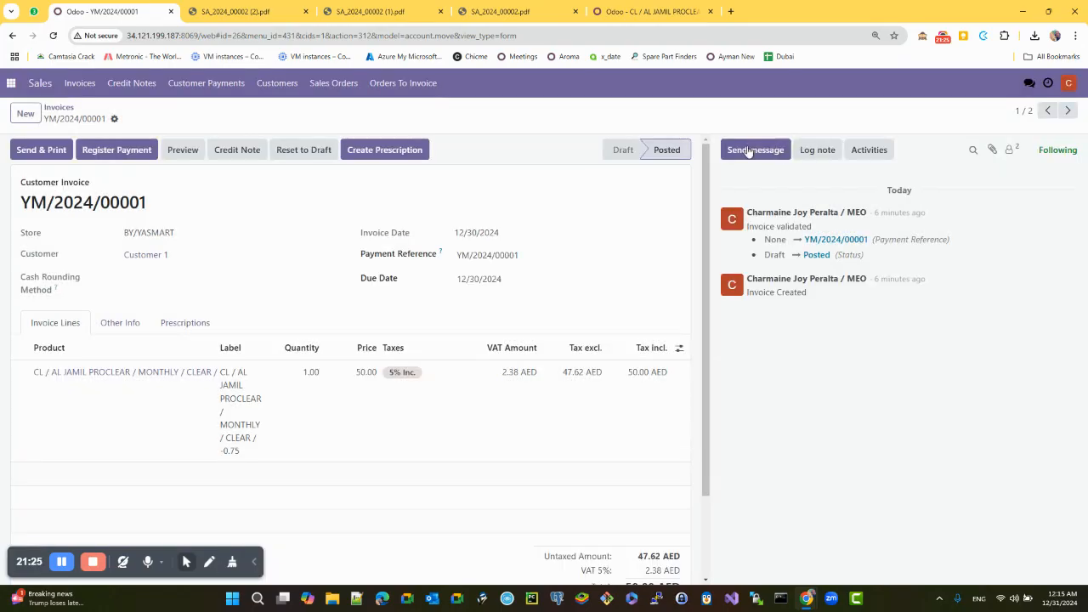